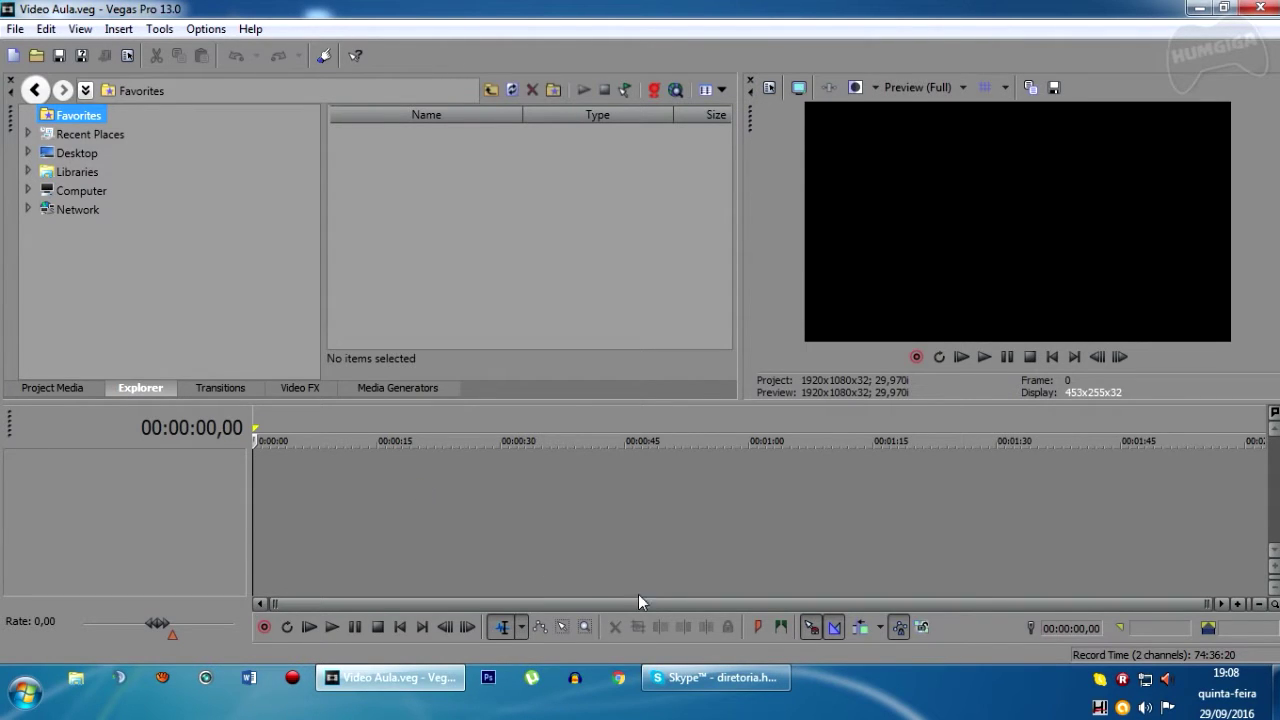
left_click(708, 689)
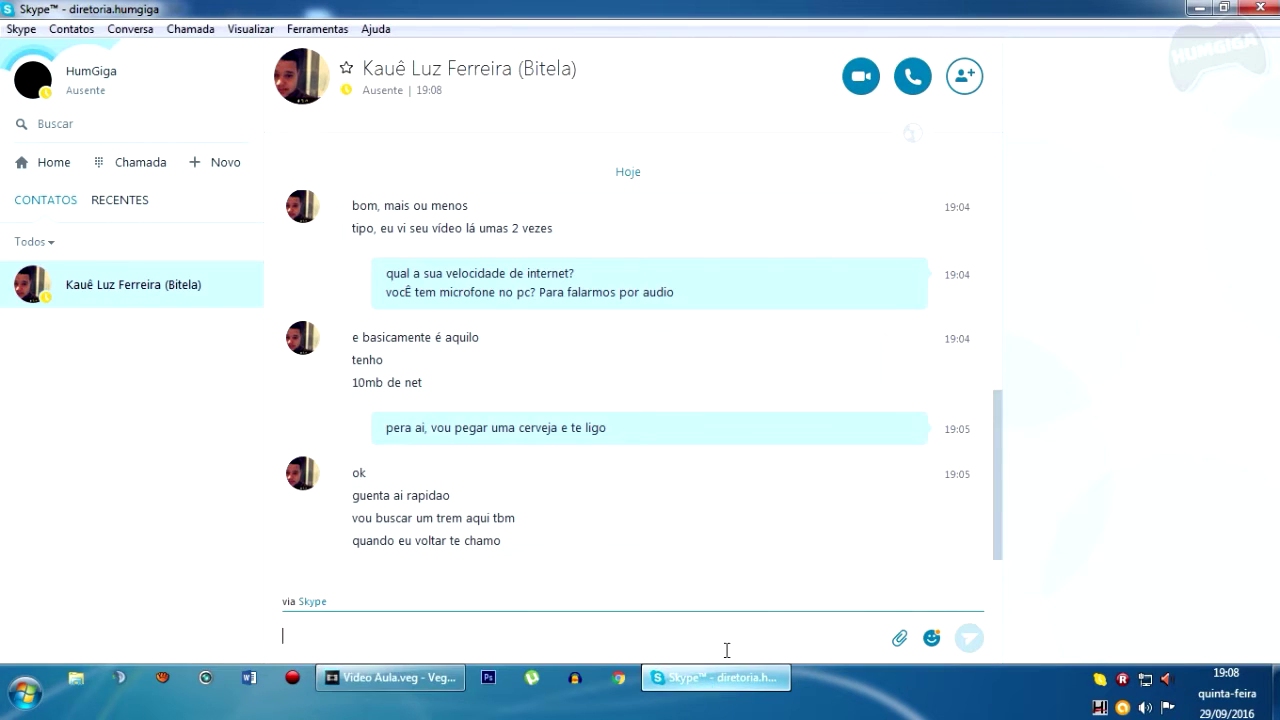
left_click(428, 686)
left_click(710, 680)
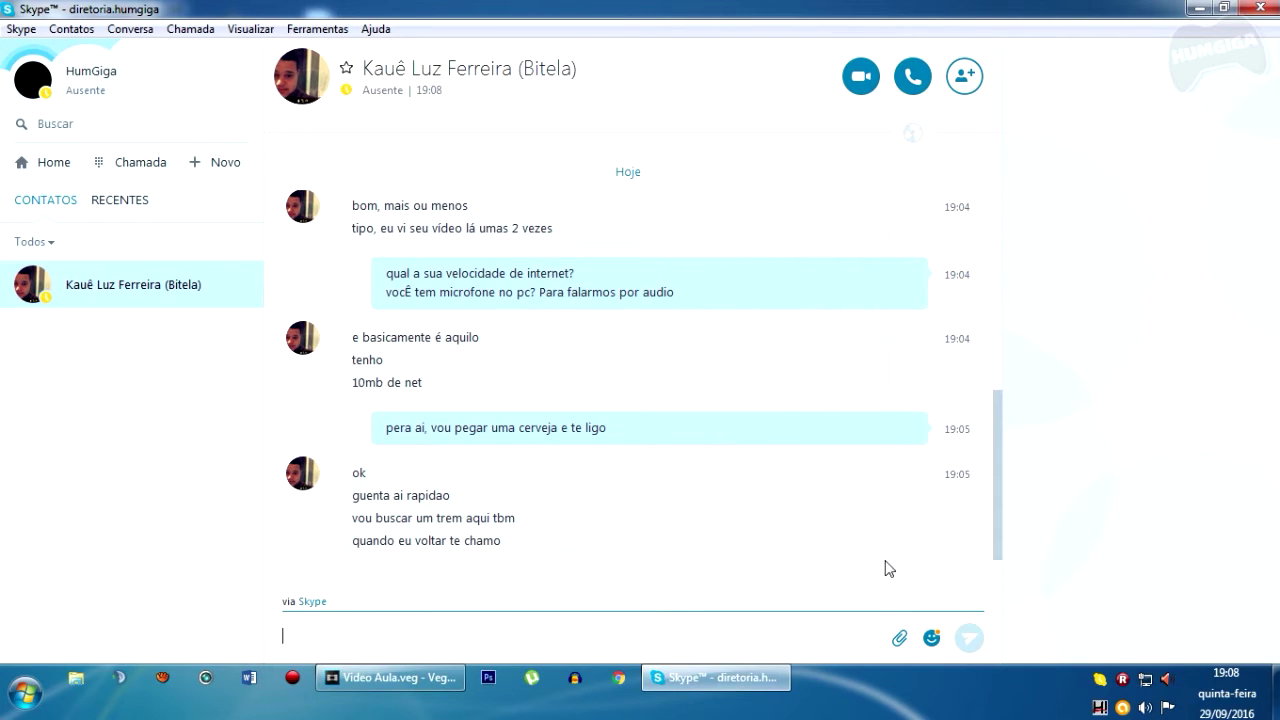
left_click(432, 680)
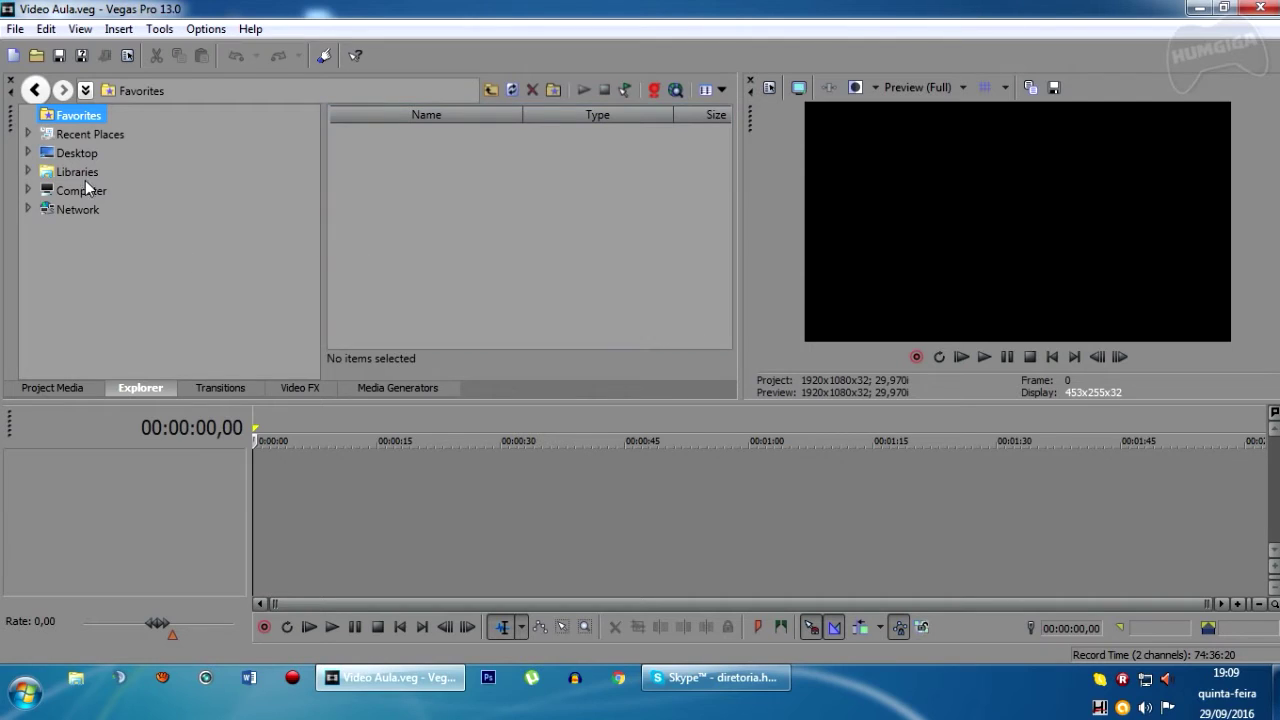
Browse the computer's D: drive and open the folder "EDIÇÕES - Intro HumGiga".
left_click(27, 191)
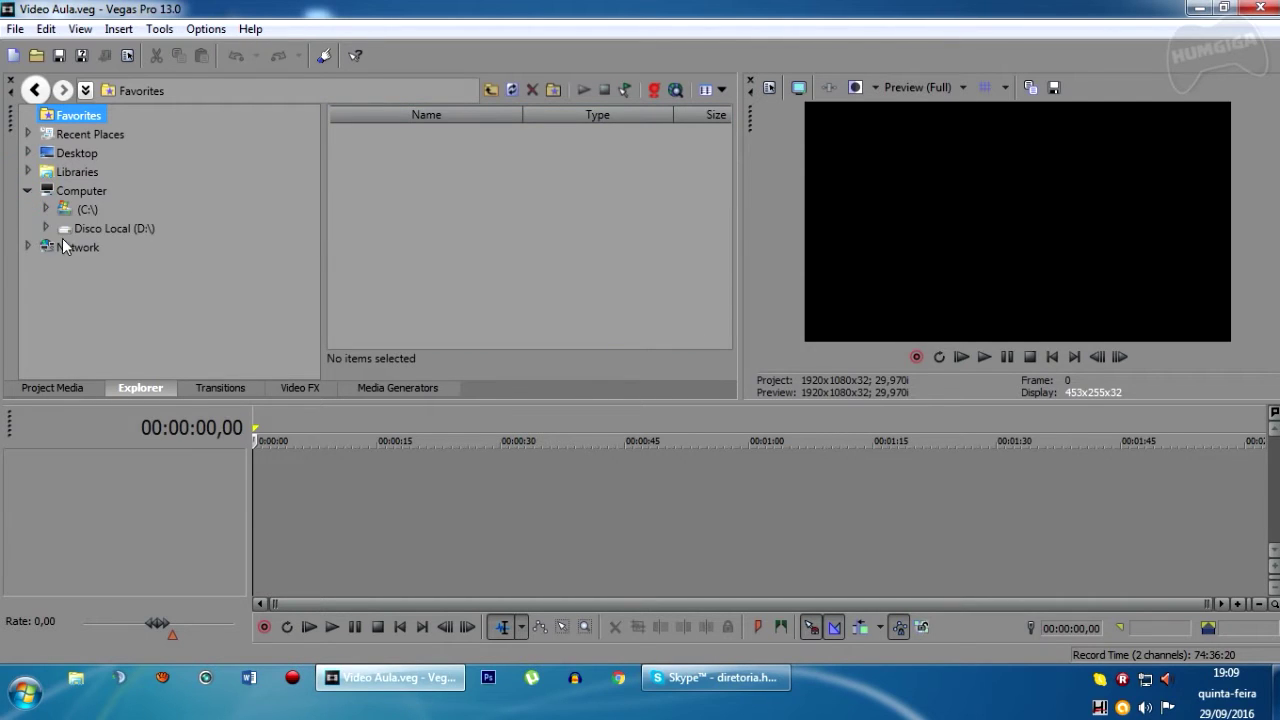
left_click(45, 226)
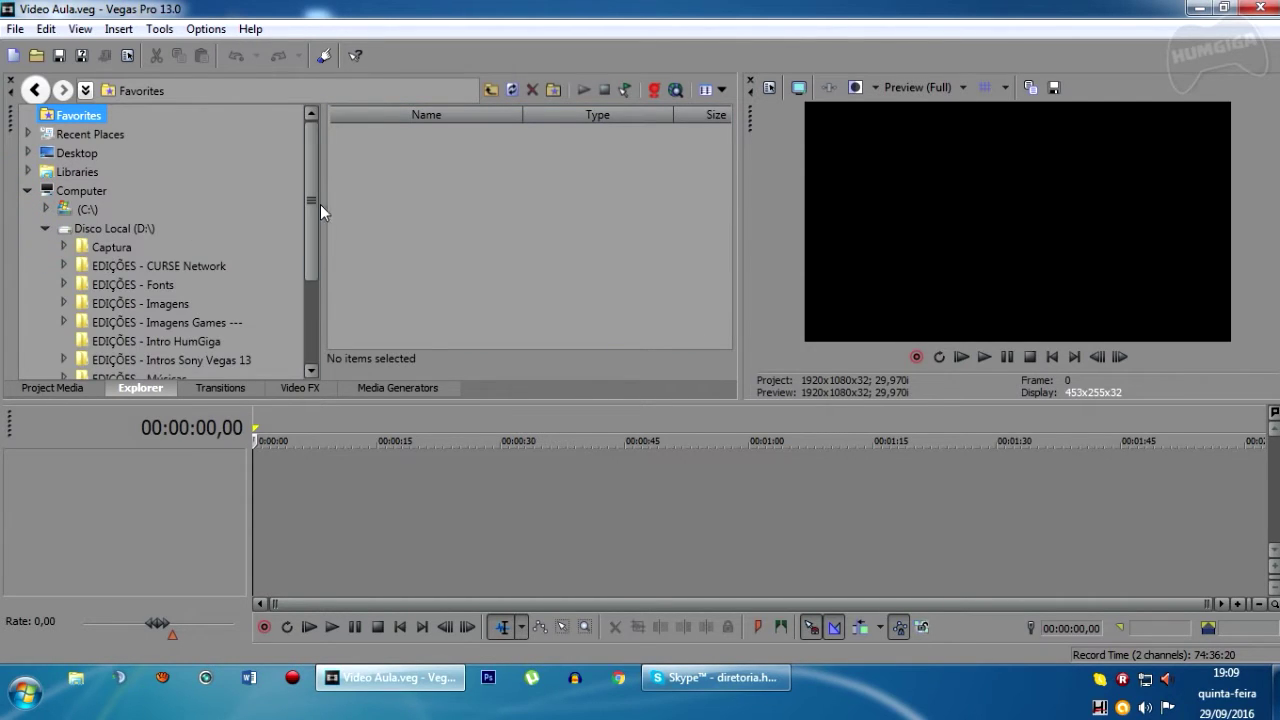
left_click_drag(311, 201, 303, 277)
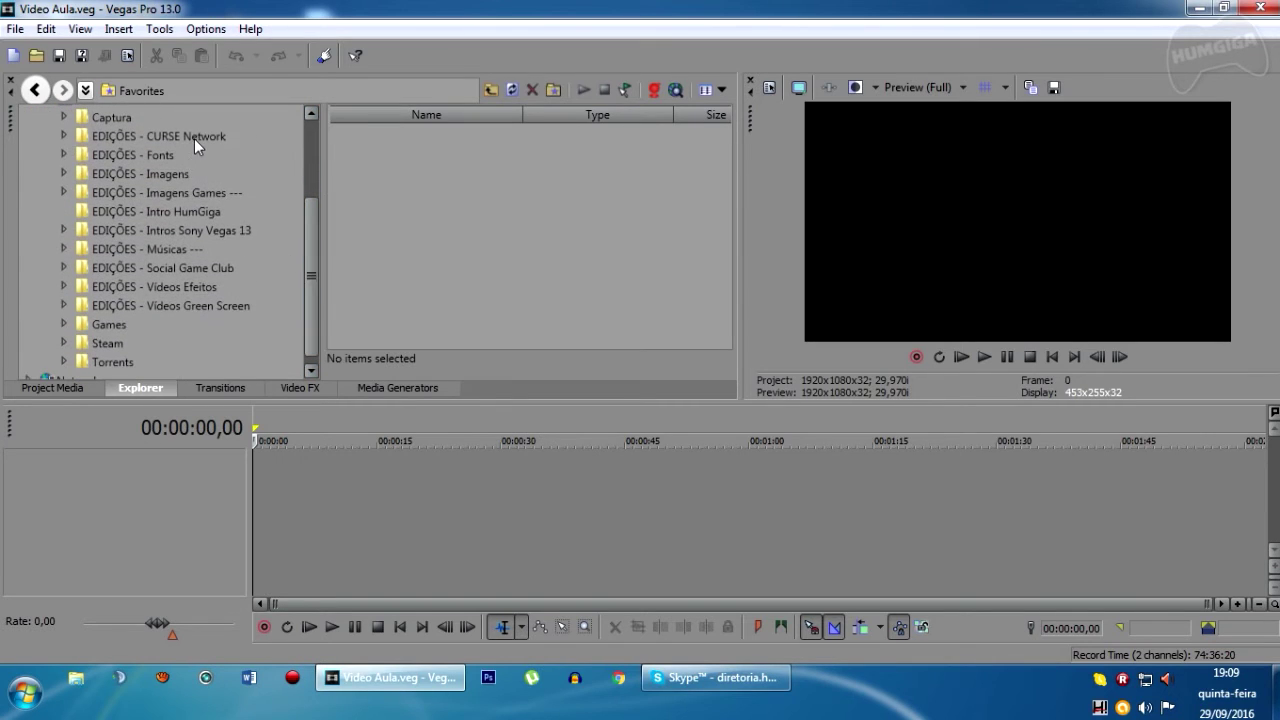
left_click(173, 211)
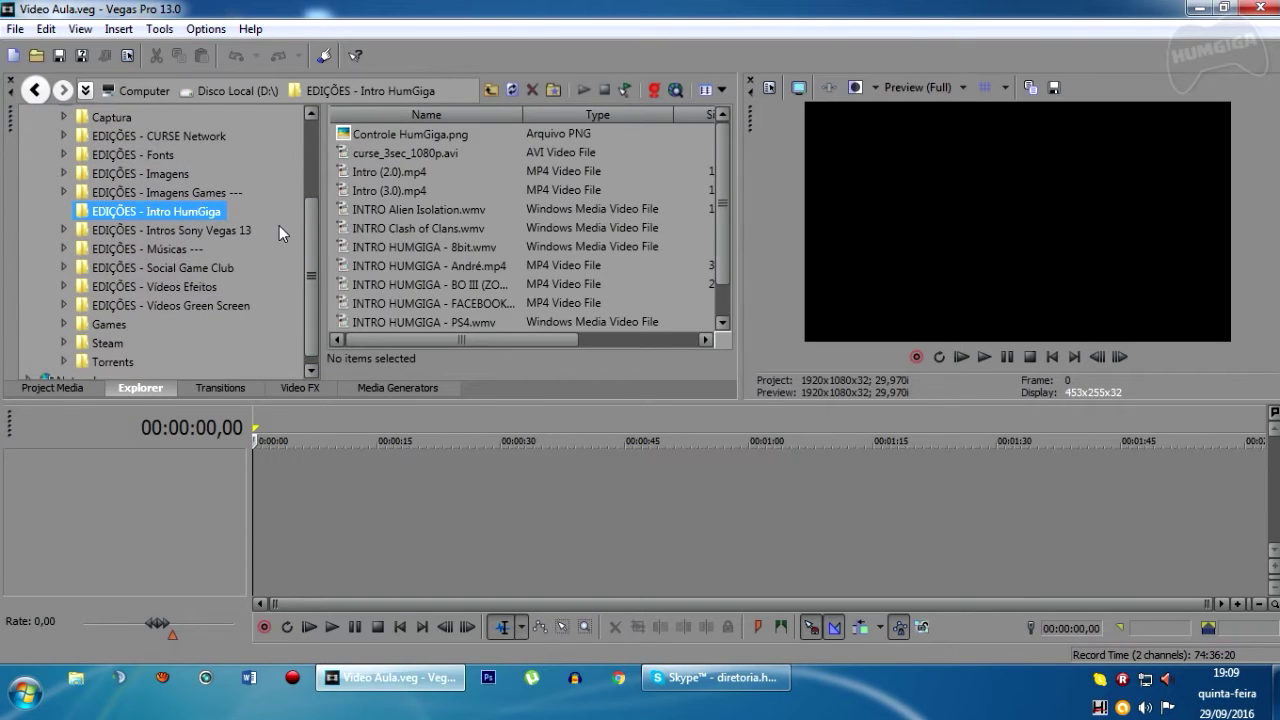
Place the video INTRO Alien Isolation.wmv with its audio at the start of the timeline.
left_click_drag(719, 170, 723, 229)
left_click(403, 210)
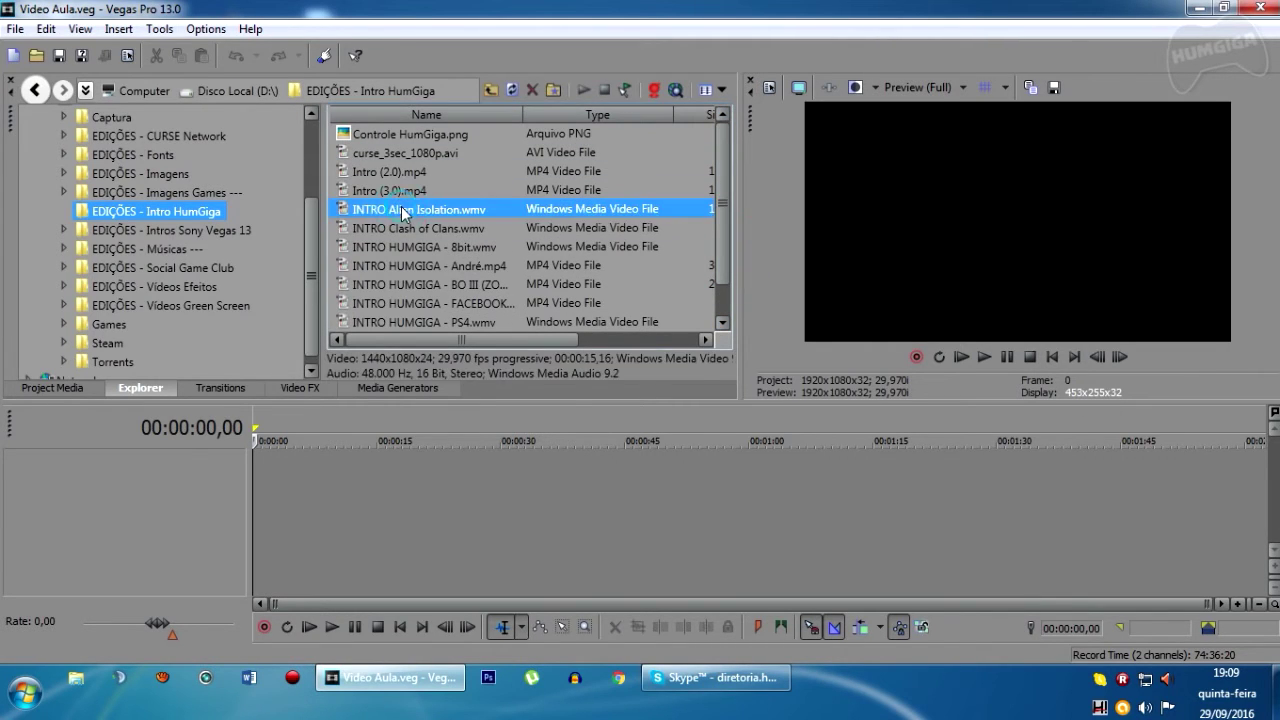
left_click_drag(402, 210, 330, 475)
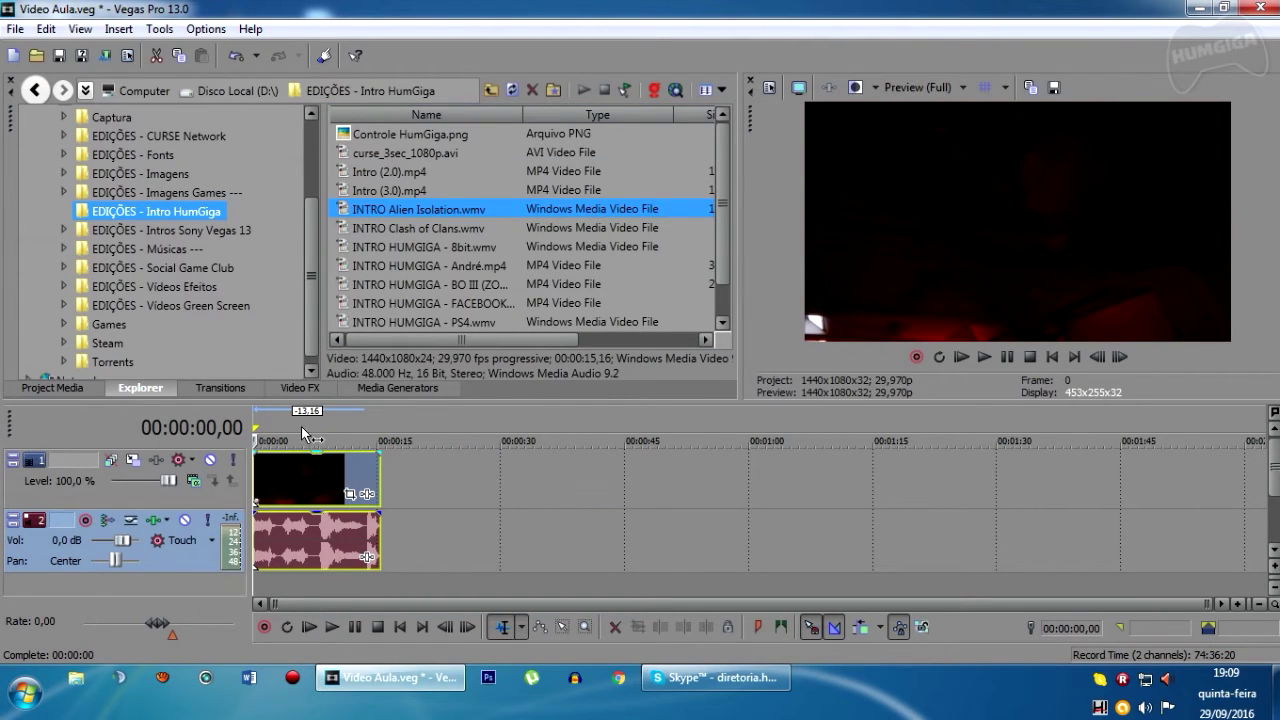
left_click(300, 477)
scroll(298, 465, "up", 6)
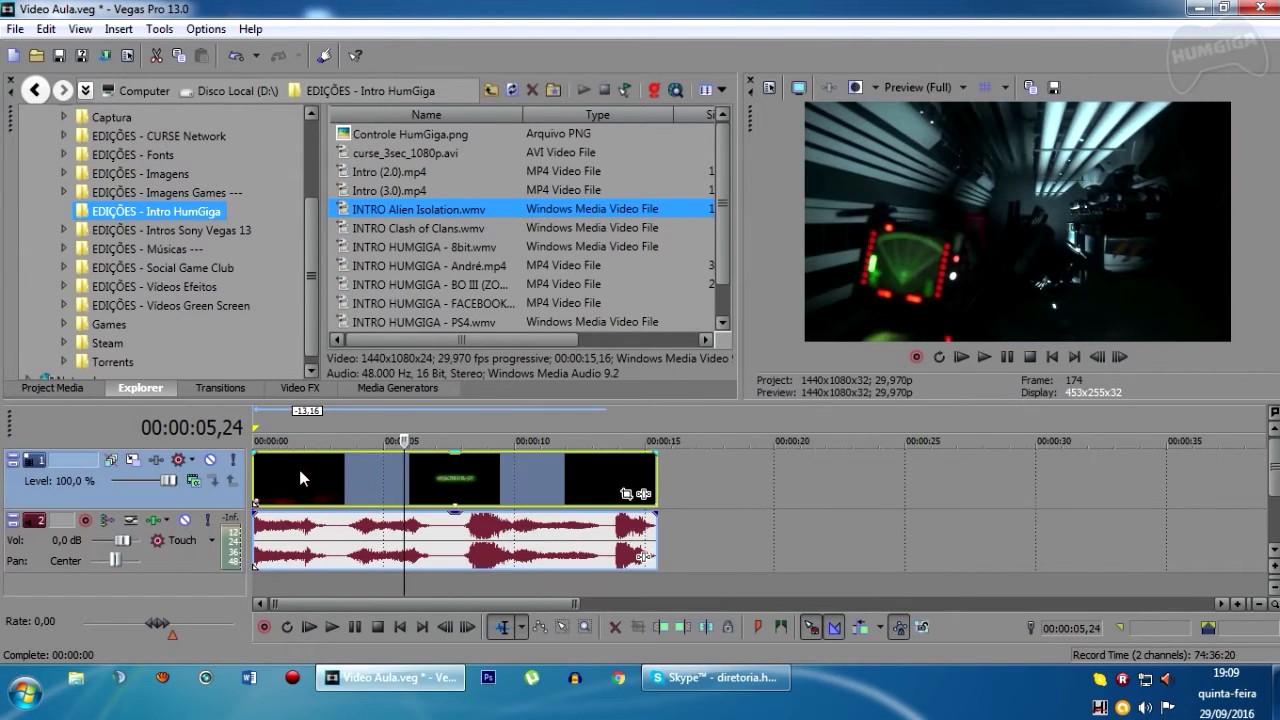
scroll(298, 465, "up", 2)
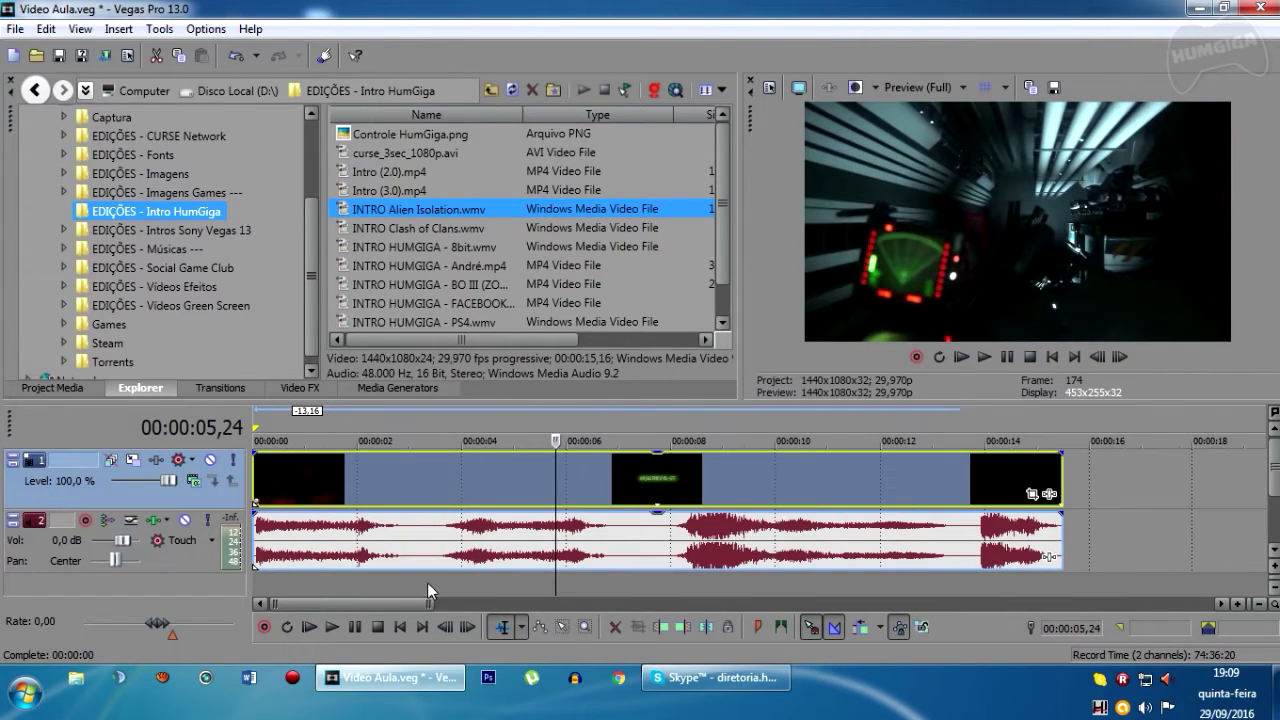
left_click_drag(262, 462, 262, 462)
left_click(375, 479)
double_click(388, 495)
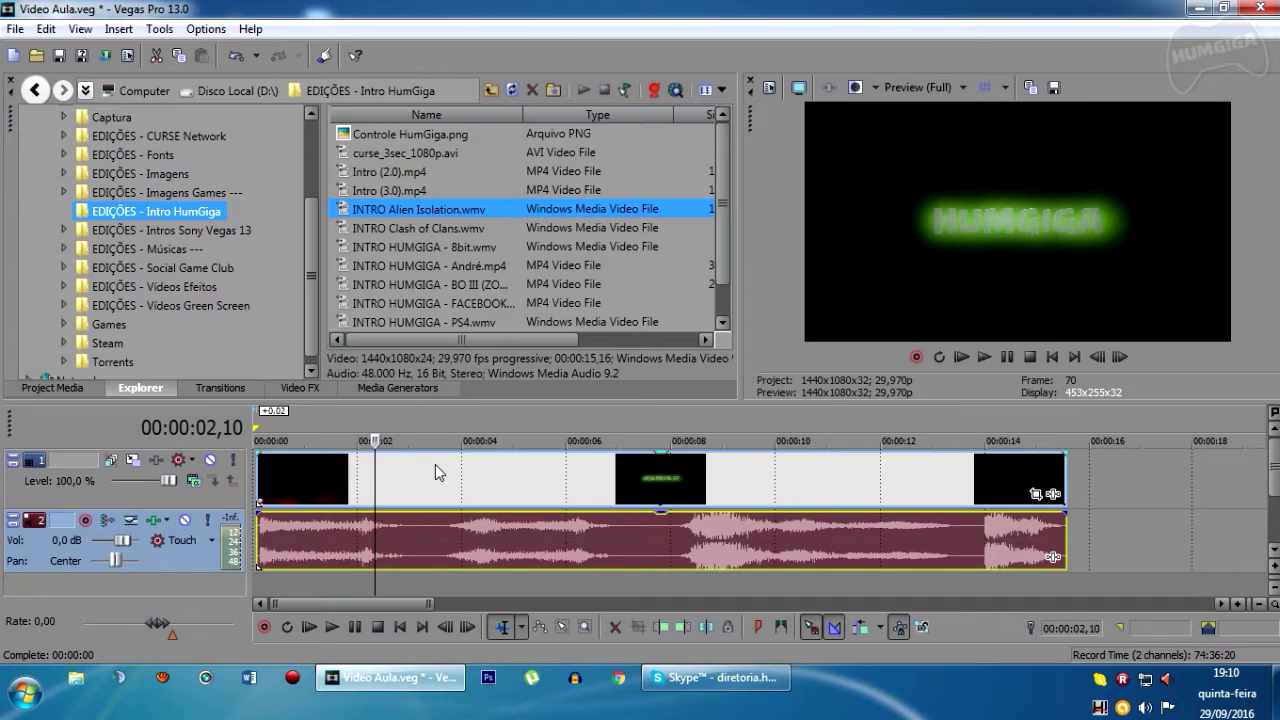
left_click(316, 477)
right_click(552, 468)
left_click(523, 468)
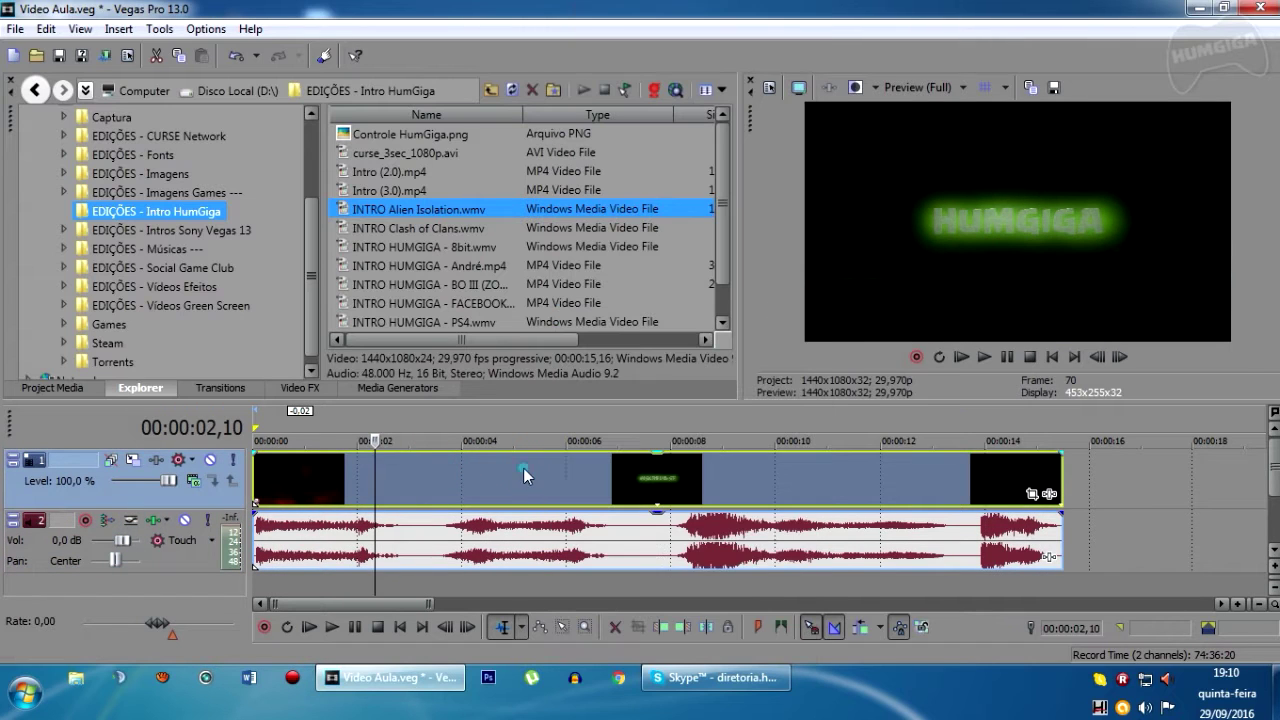
left_click(522, 468)
Set the Alien Isolation video event's properties to Disable resample and turn off Maintain aspect ratio.
double_click(480, 470)
left_click(508, 475)
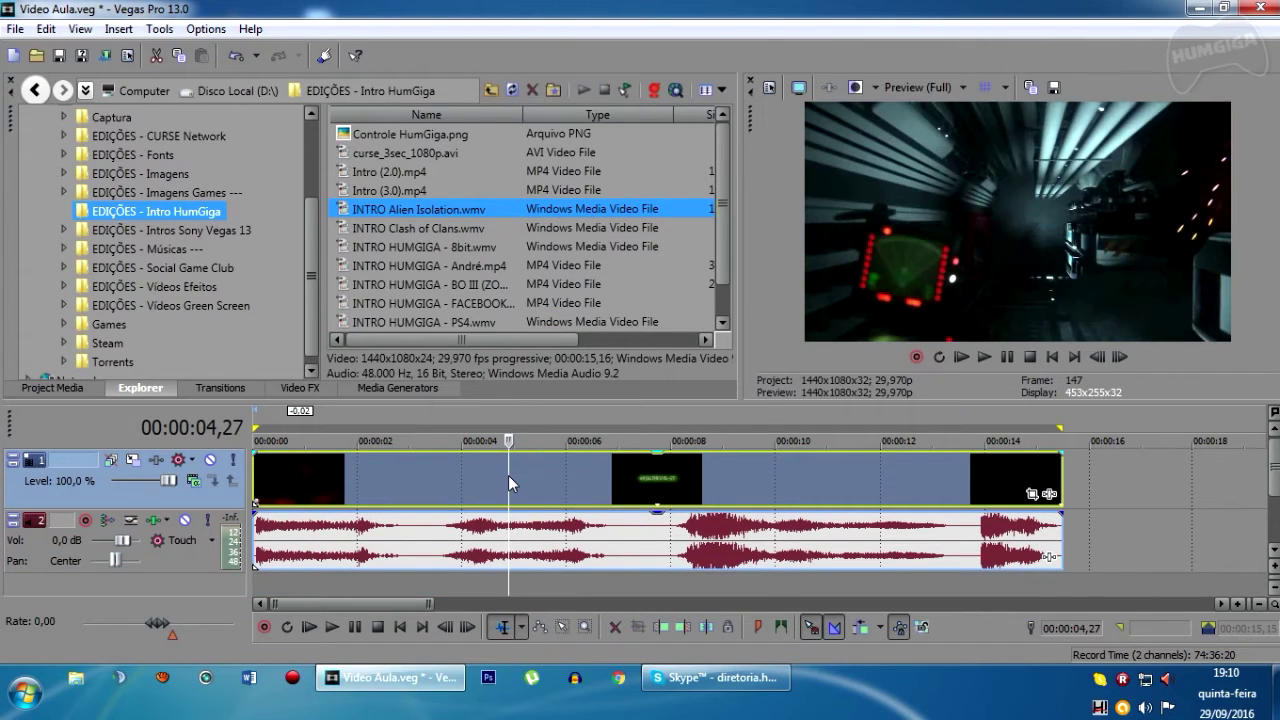
right_click(508, 475)
left_click(560, 650)
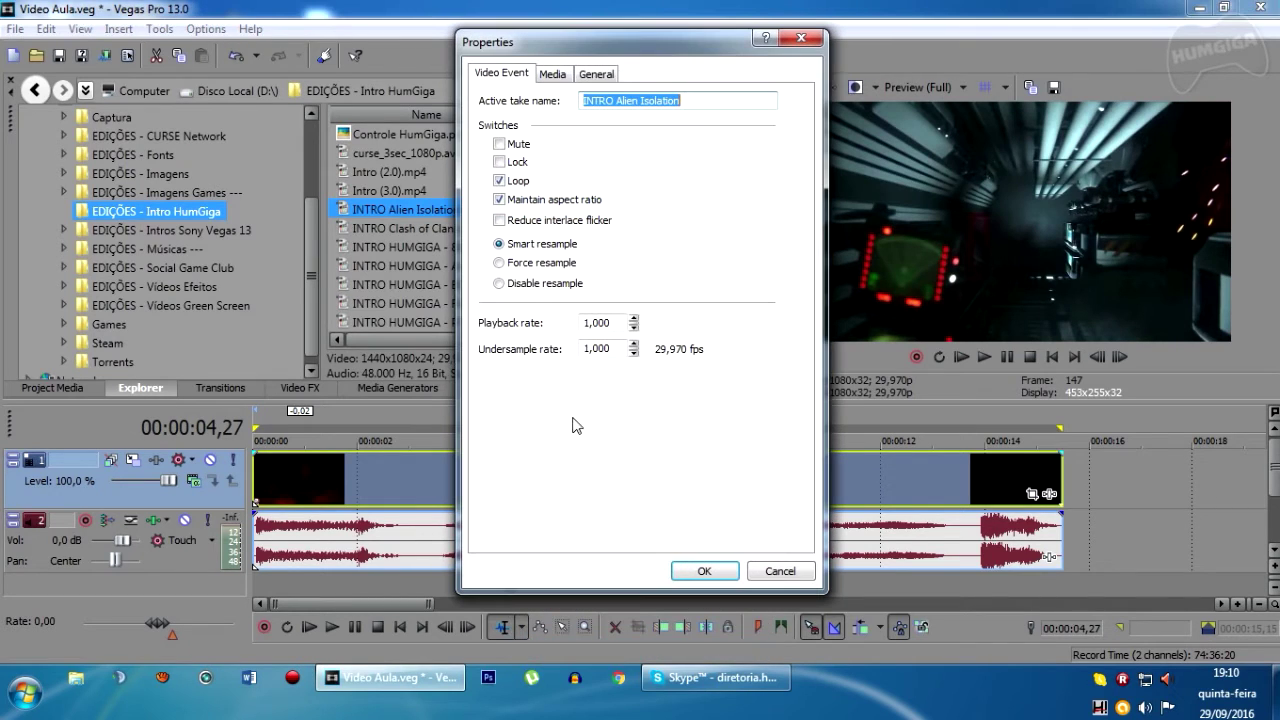
left_click(519, 285)
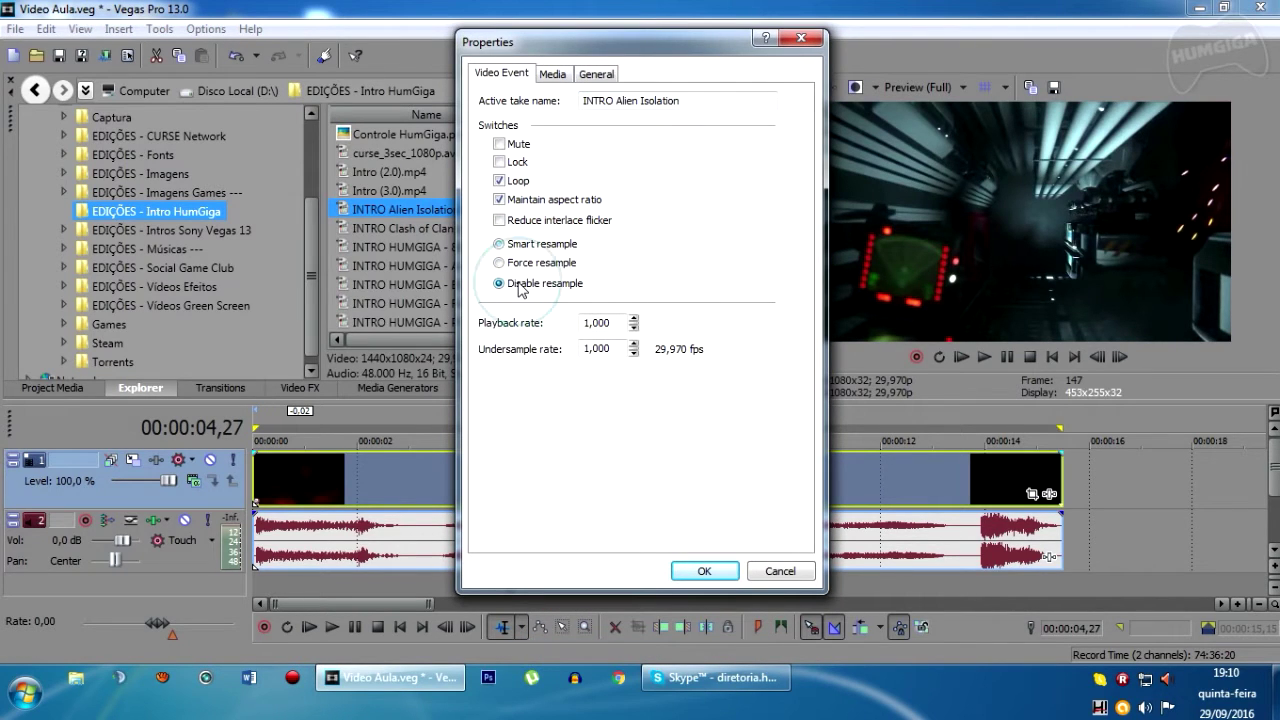
left_click(518, 202)
left_click(679, 571)
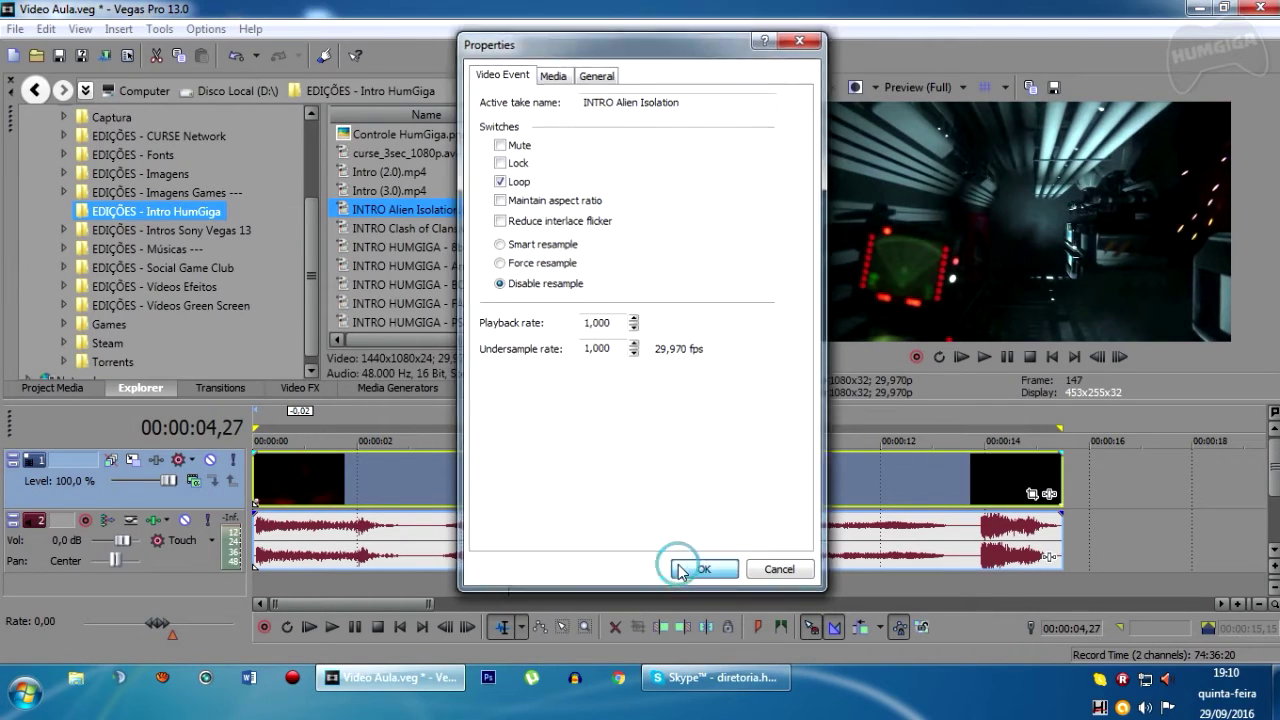
Preview the clip from near its start with the audio track muted, stop playback and unmute the track.
left_click(285, 478)
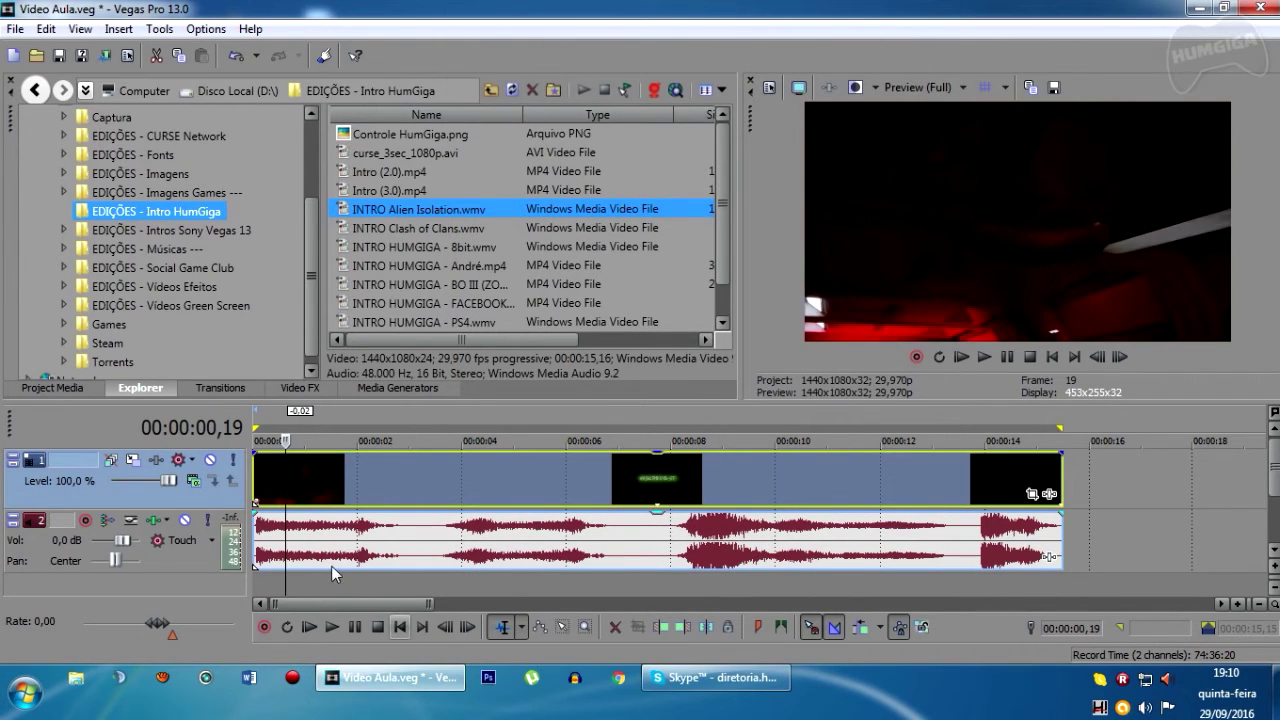
left_click(185, 520)
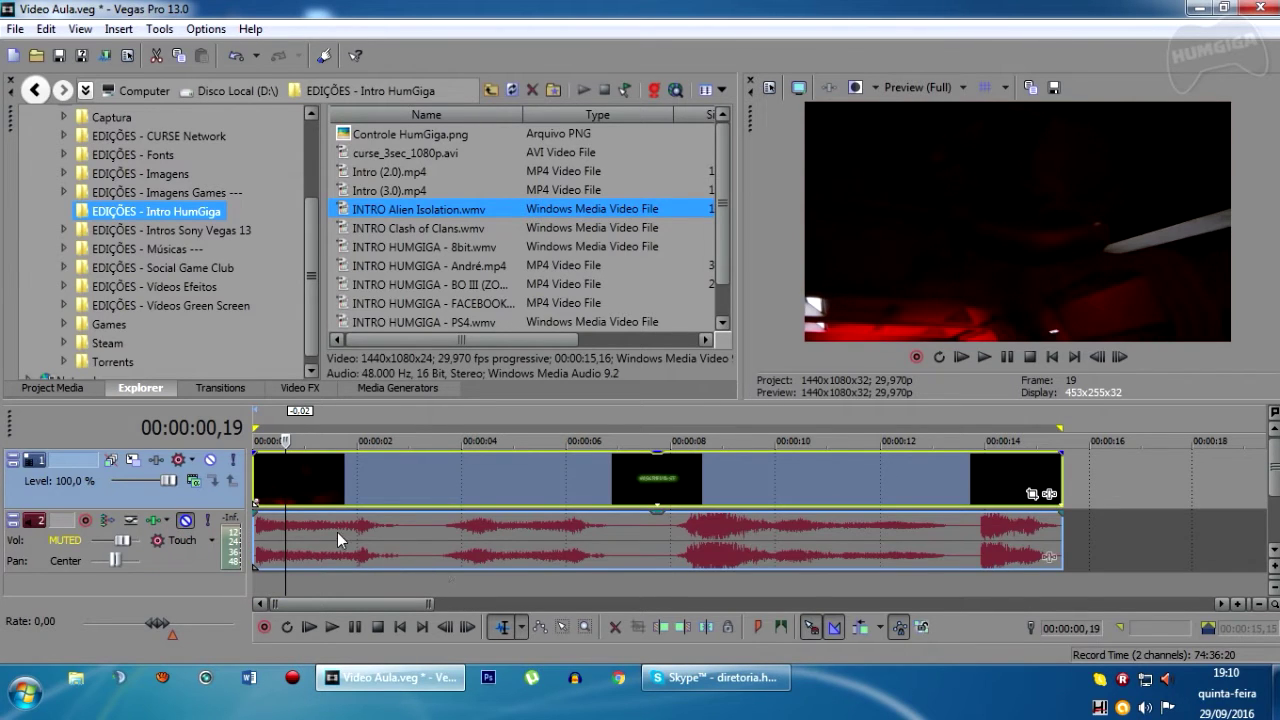
key("space")
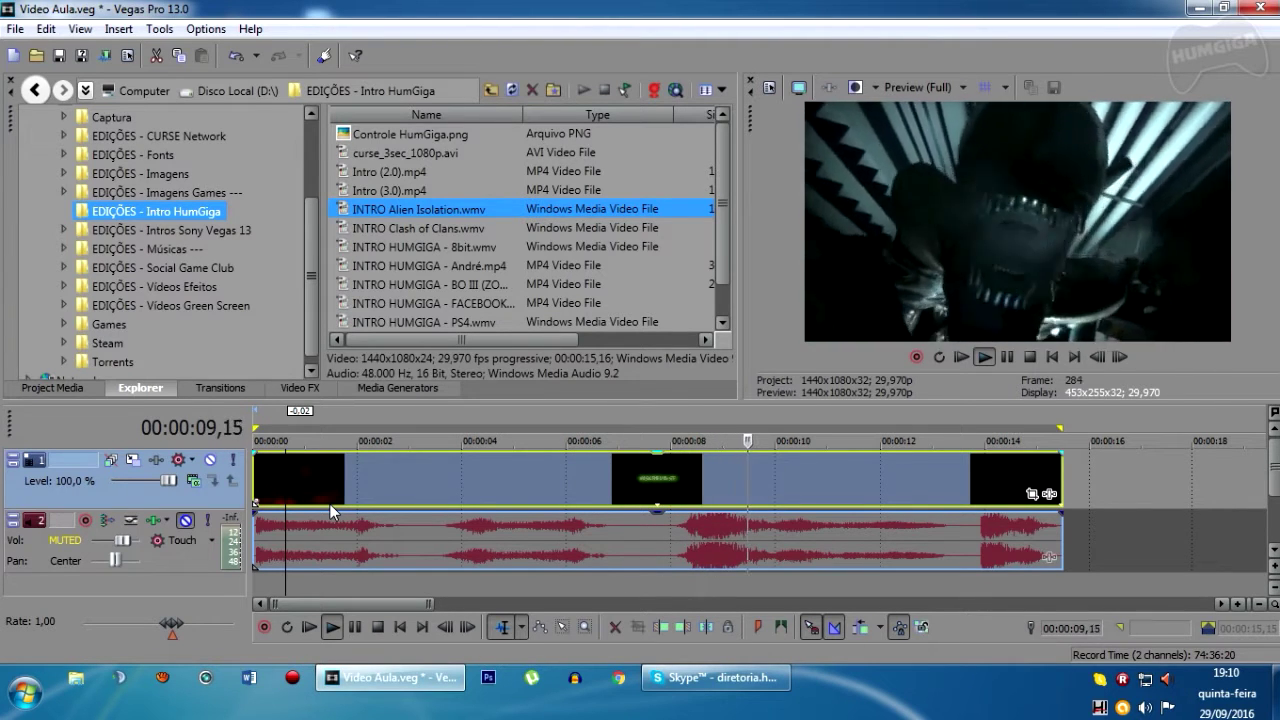
key("Return")
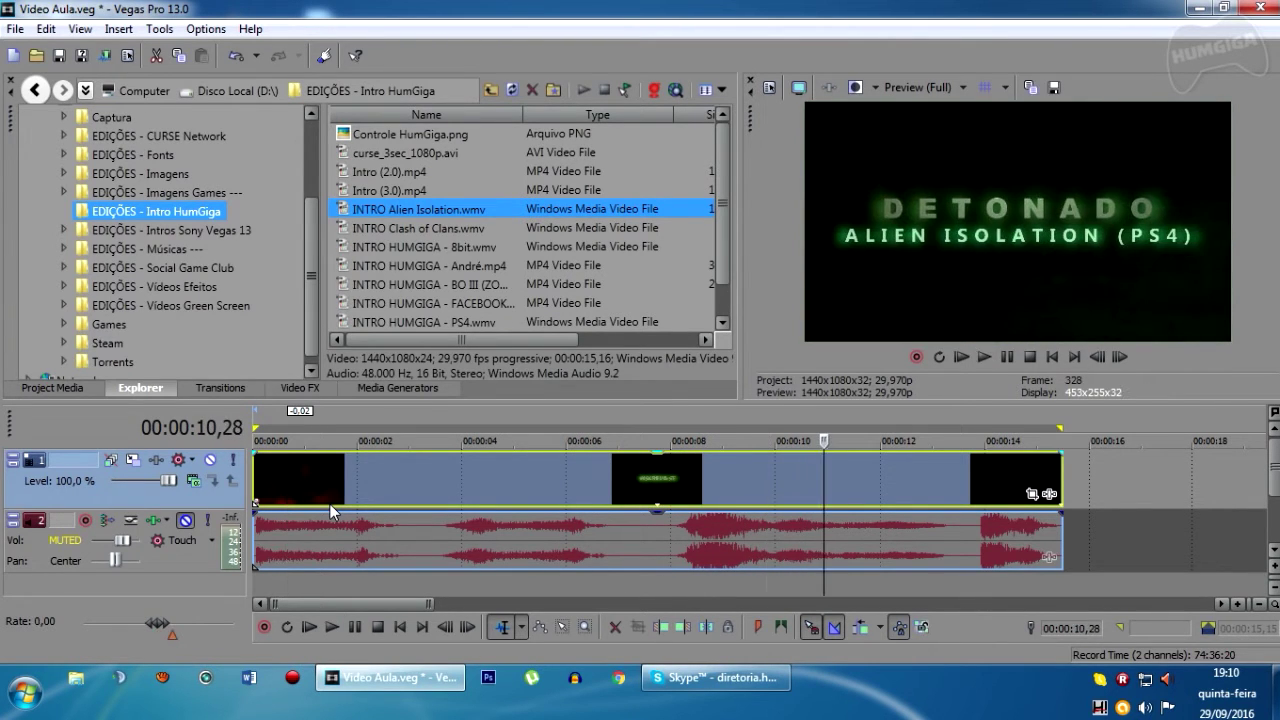
left_click(484, 485)
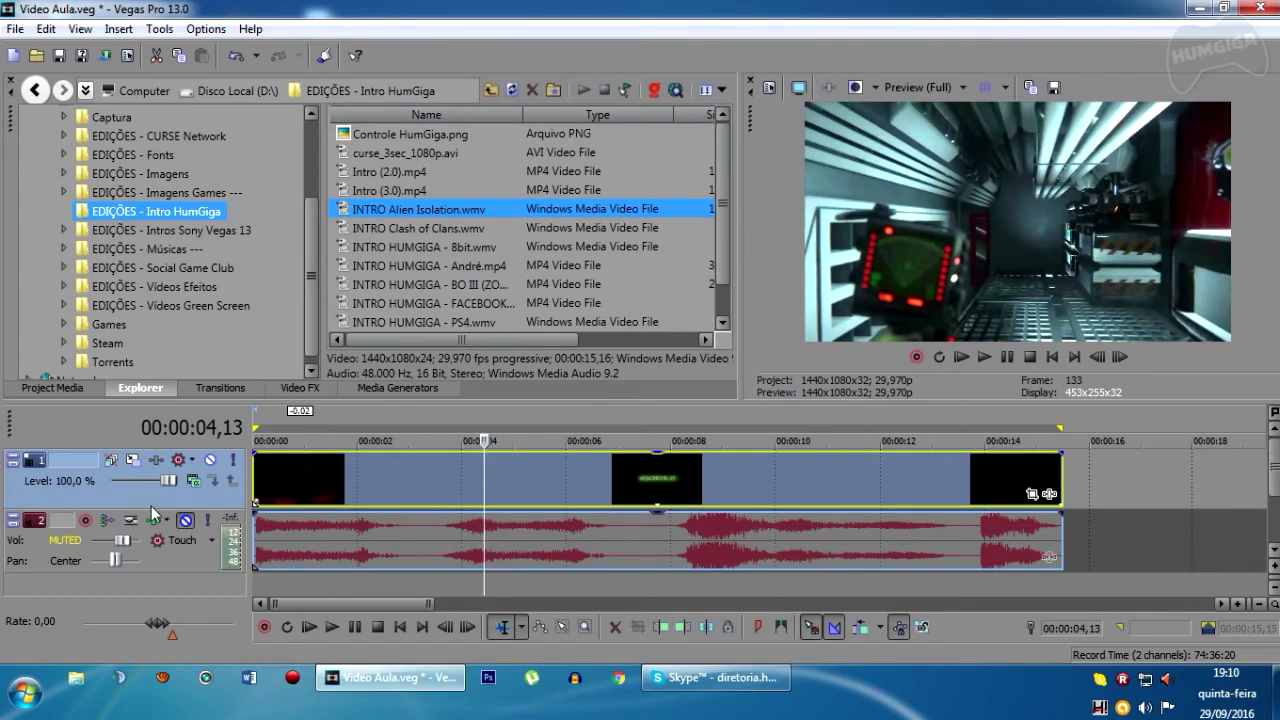
left_click(185, 520)
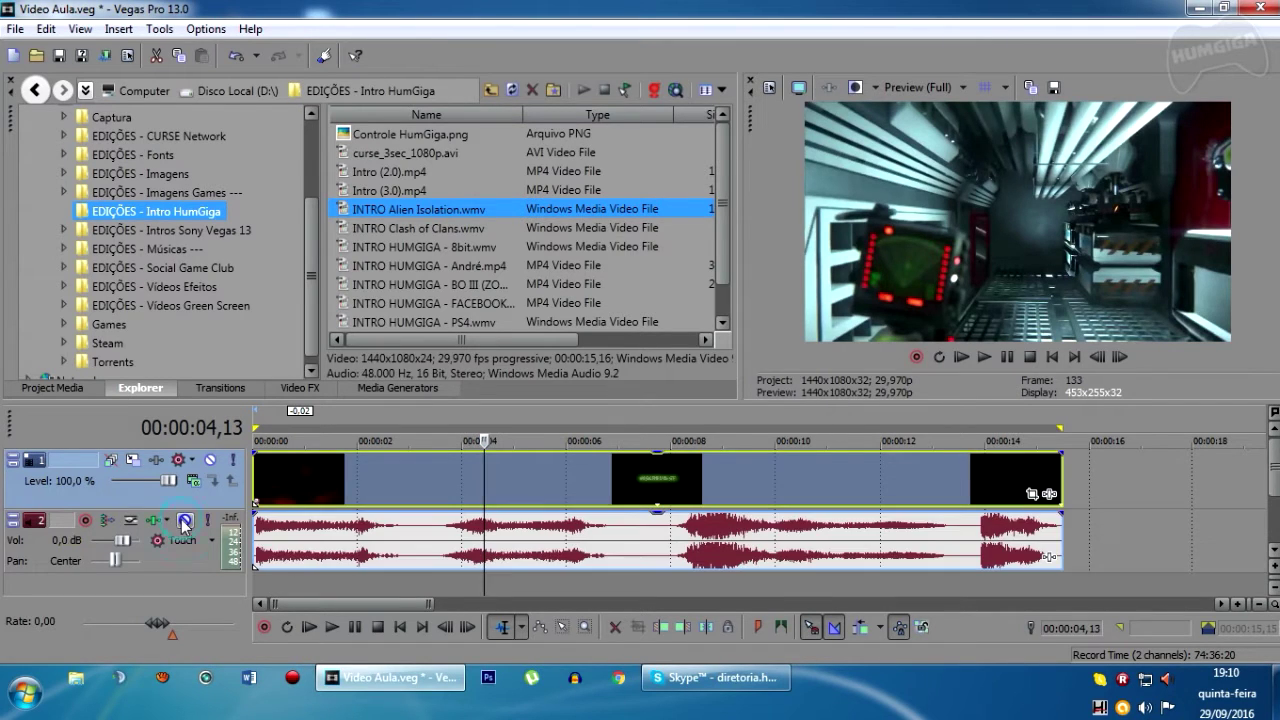
Split the video and its audio at 00:00:02,02 and at 00:00:04,09 to isolate the HUMGIGA title segment.
left_click(395, 483)
left_click(382, 479)
key("j")
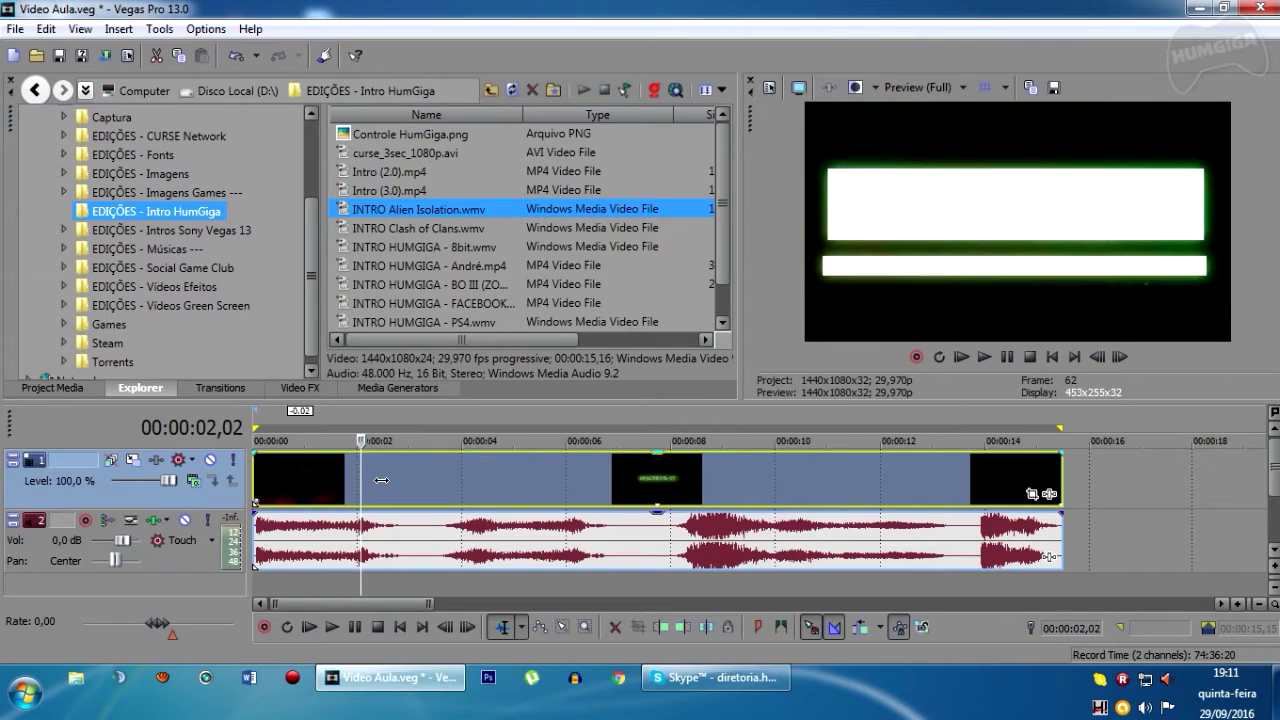
key("s")
key("space")
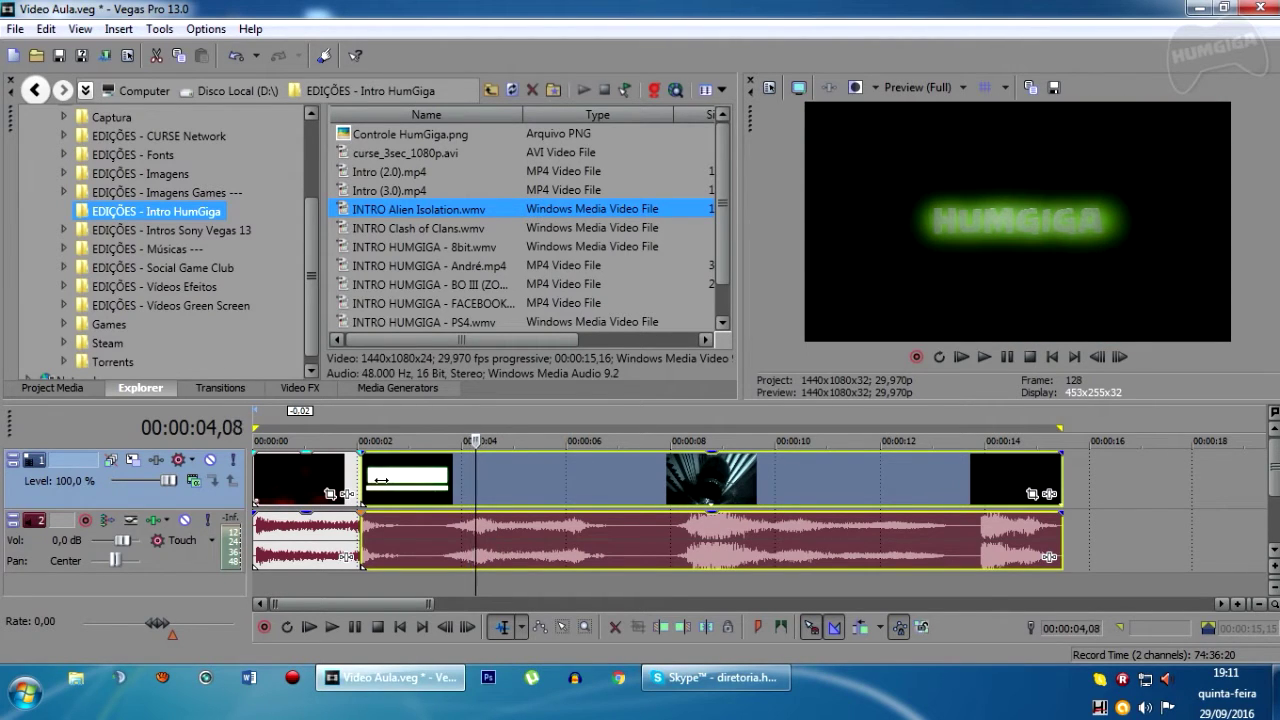
key("s")
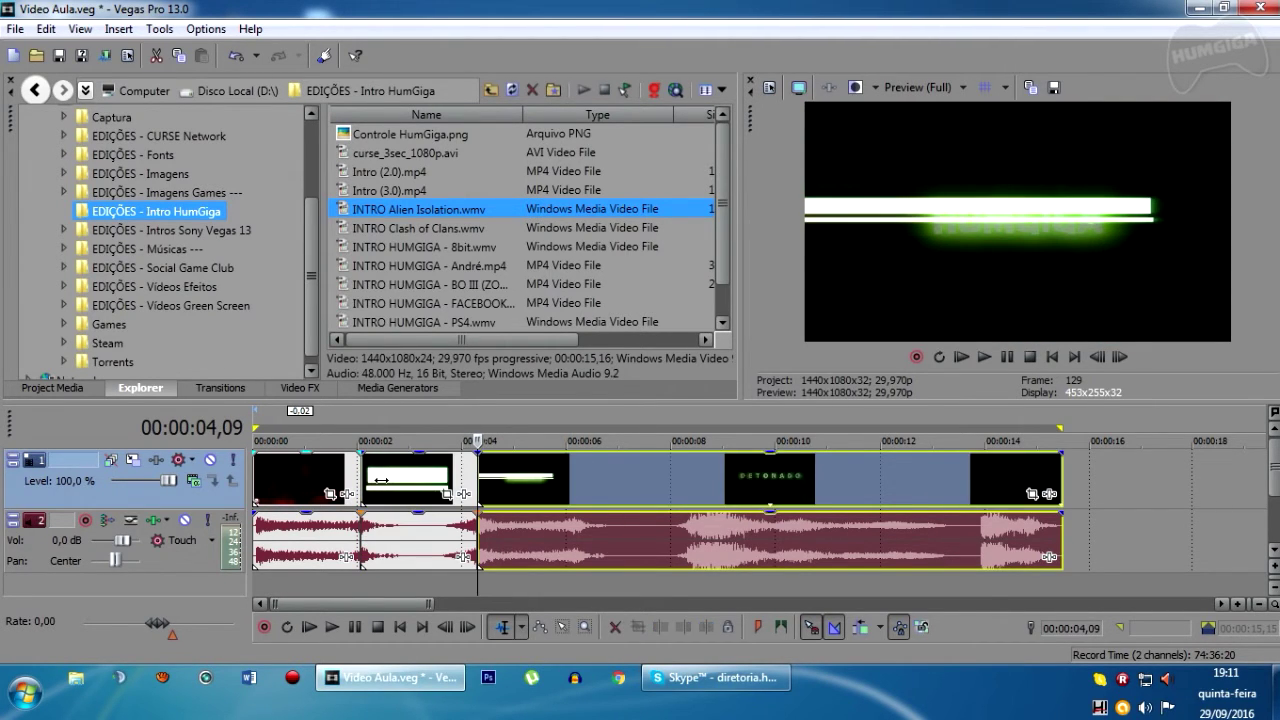
Try a four-point mask on the isolated title segment in Event Pan/Crop, disable the mask and close the window.
left_click(404, 488)
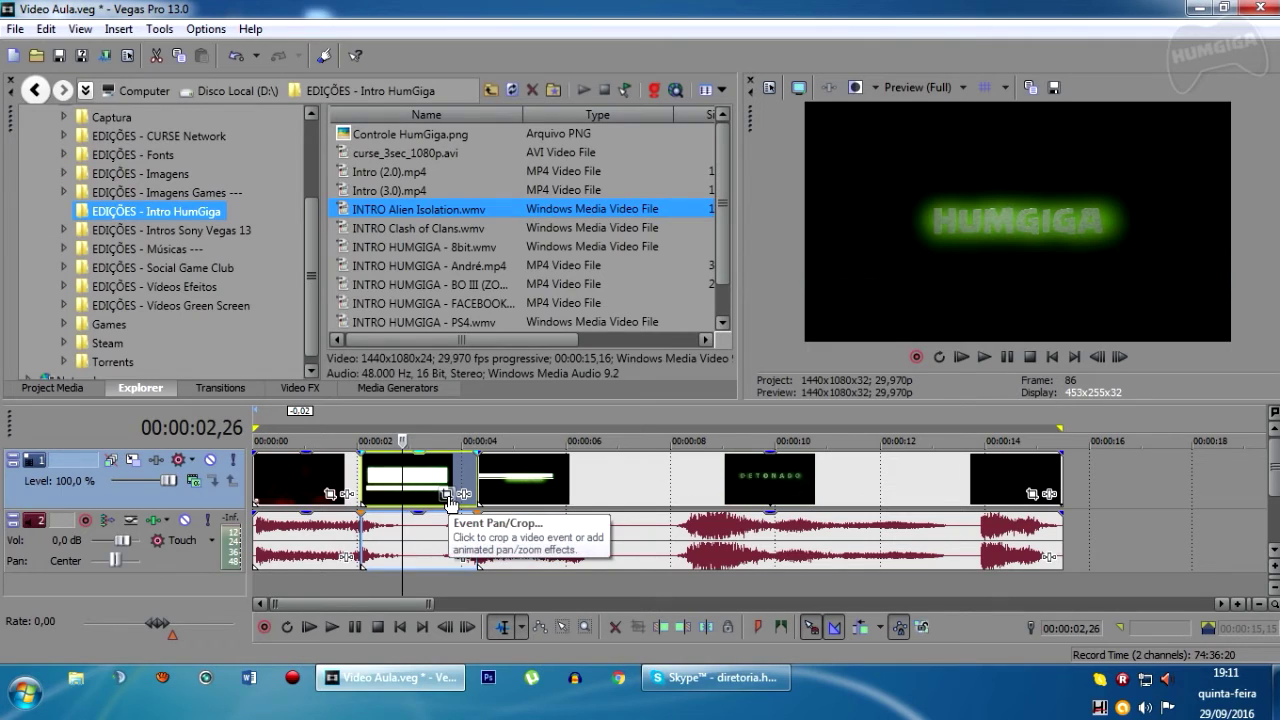
left_click(445, 494)
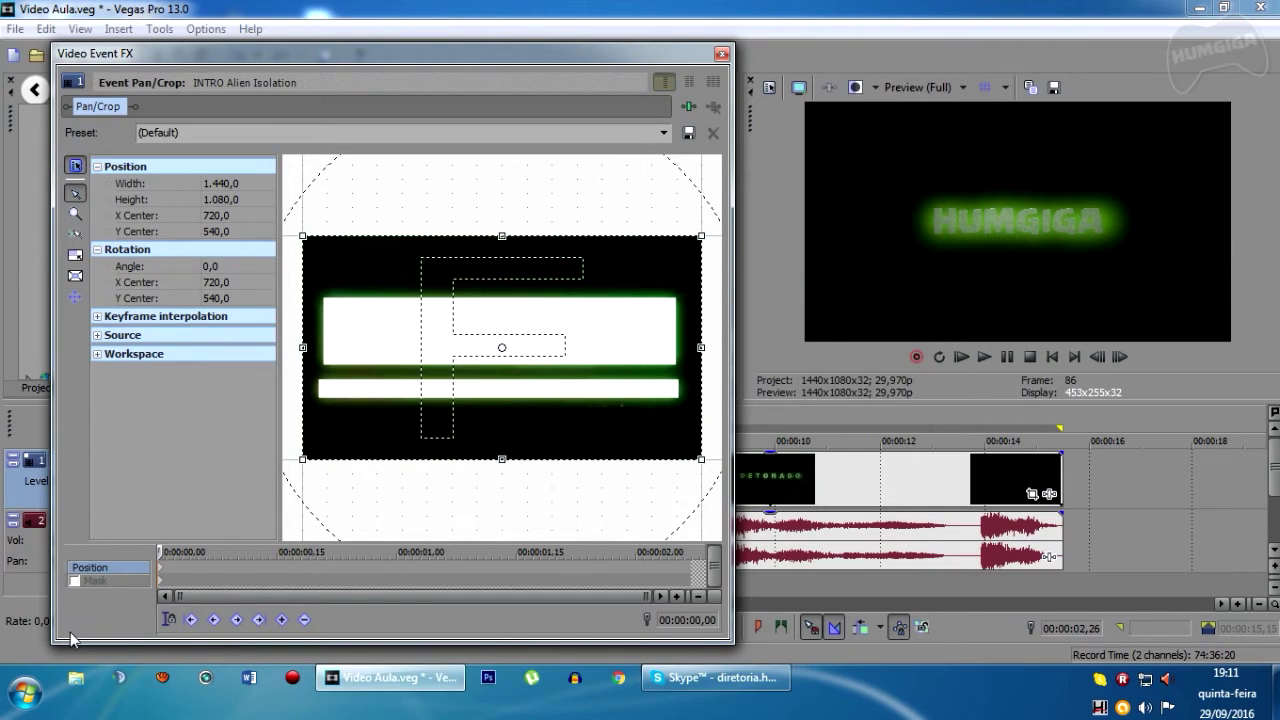
left_click(74, 581)
left_click(407, 281)
left_click(344, 440)
left_click(590, 441)
left_click(484, 310)
left_click(407, 281)
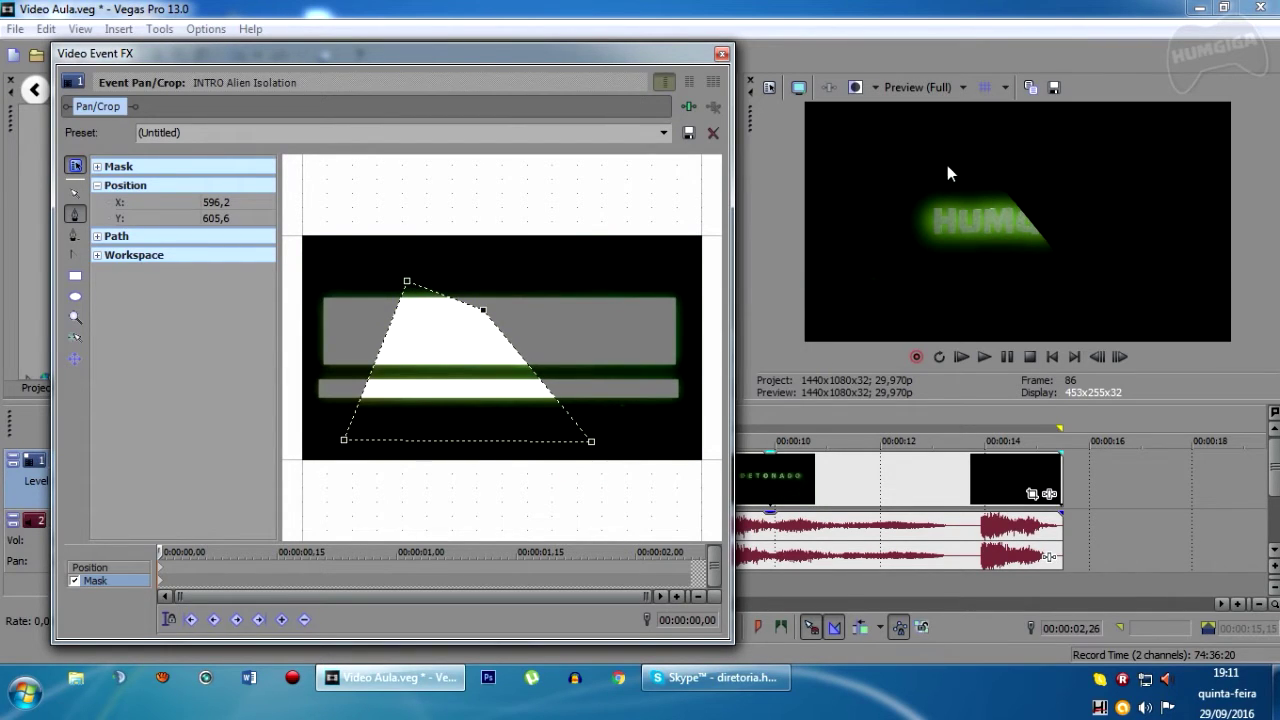
left_click(74, 581)
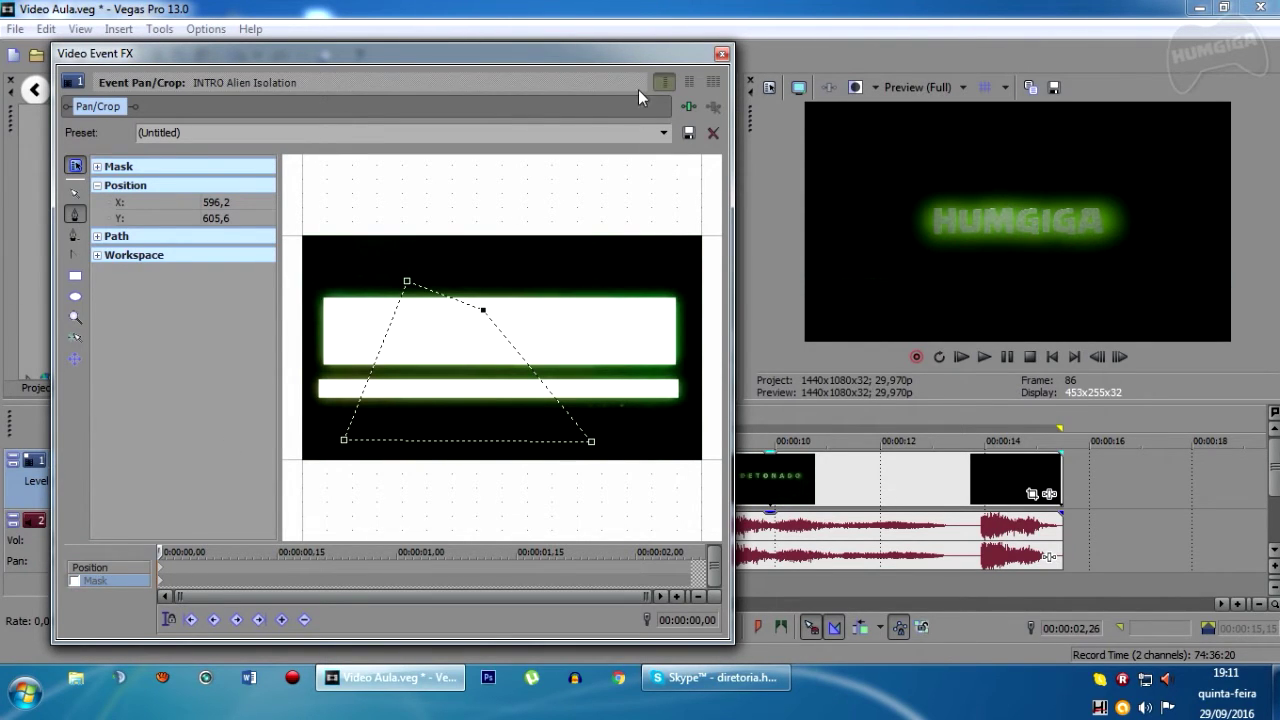
left_click(721, 54)
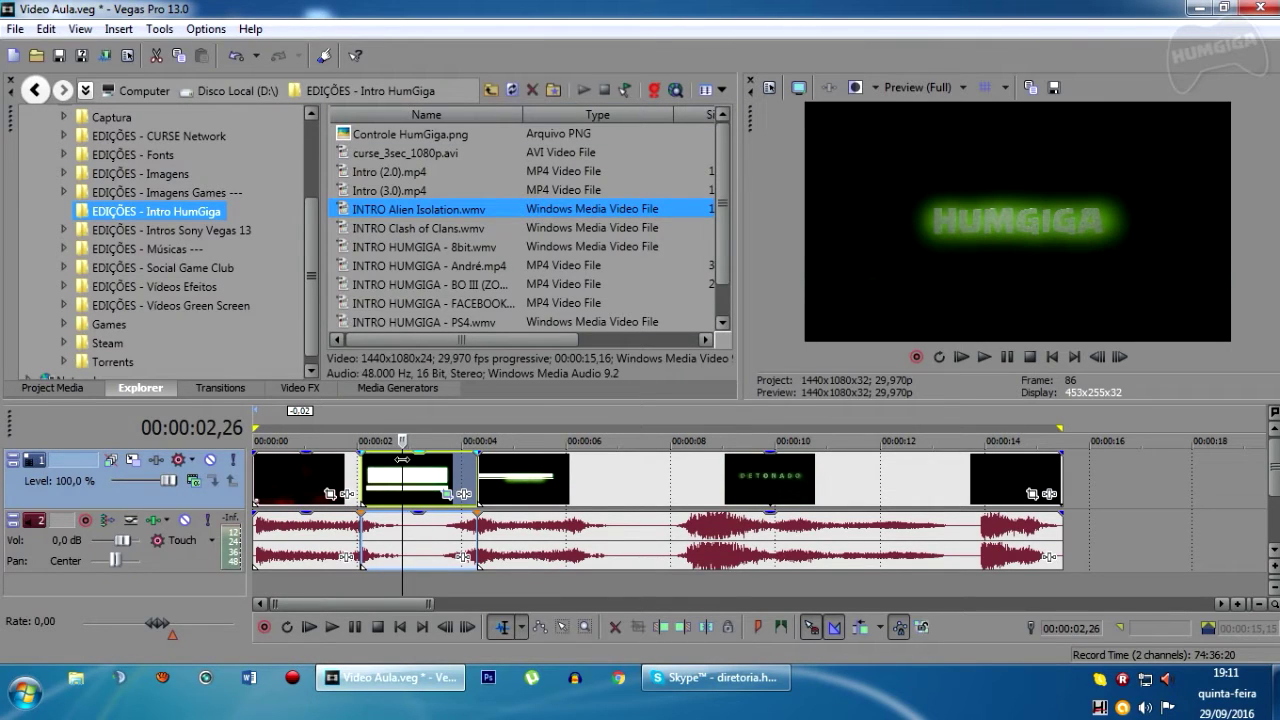
Insert a new video track above the existing ones and move the title segment up onto it at the same time position.
key("ctrl+shift+q")
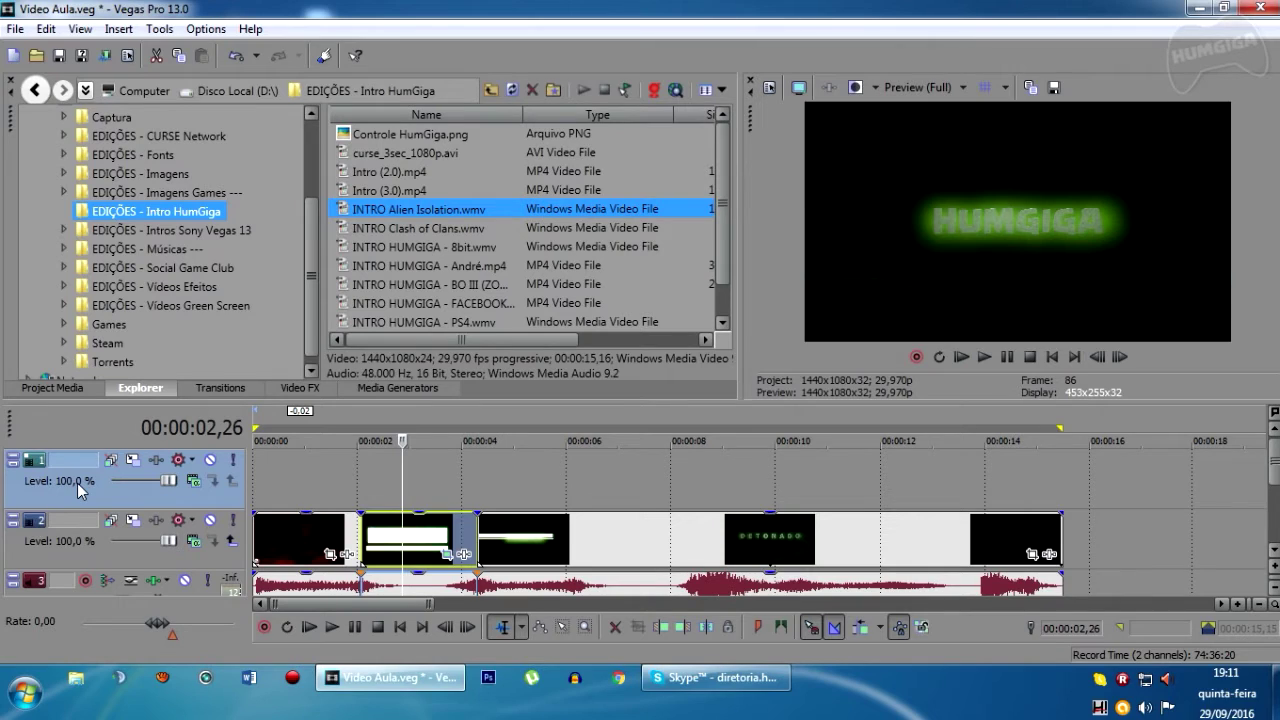
left_click_drag(388, 543, 388, 483)
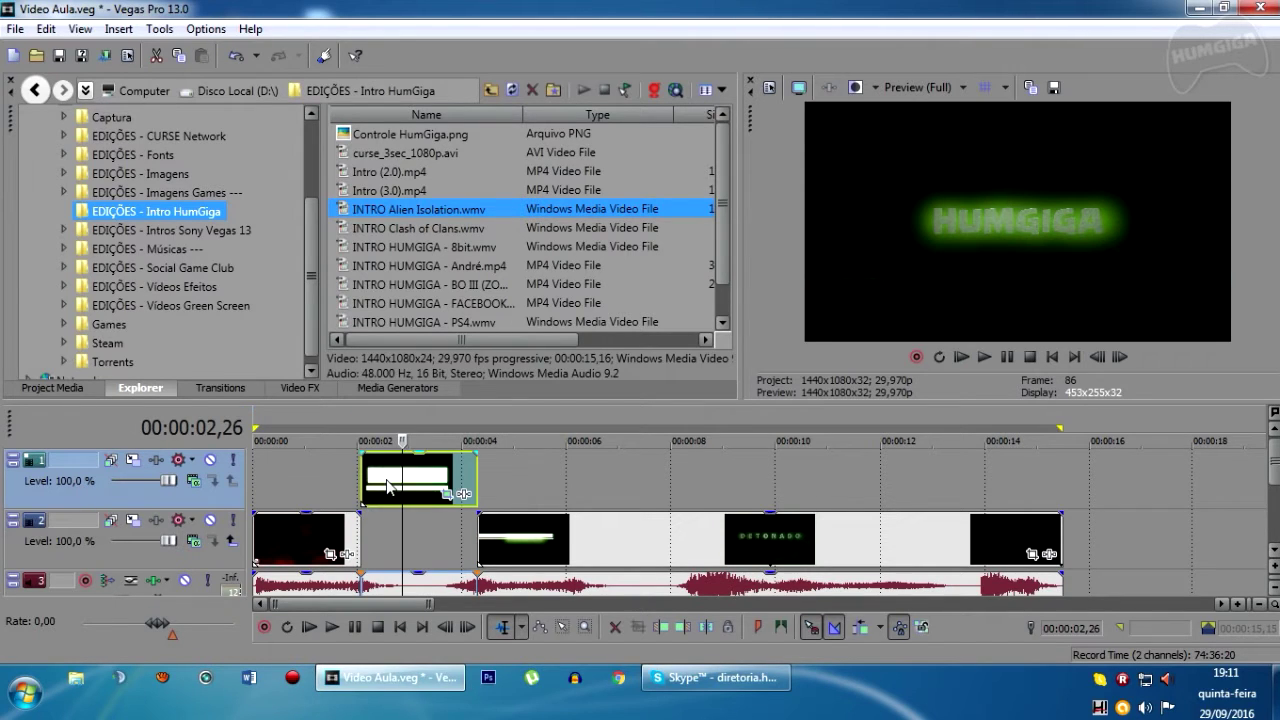
Enlarge the new track's picture in Track Motion to about 3034,53 wide by 2275,90 high.
left_click(134, 461)
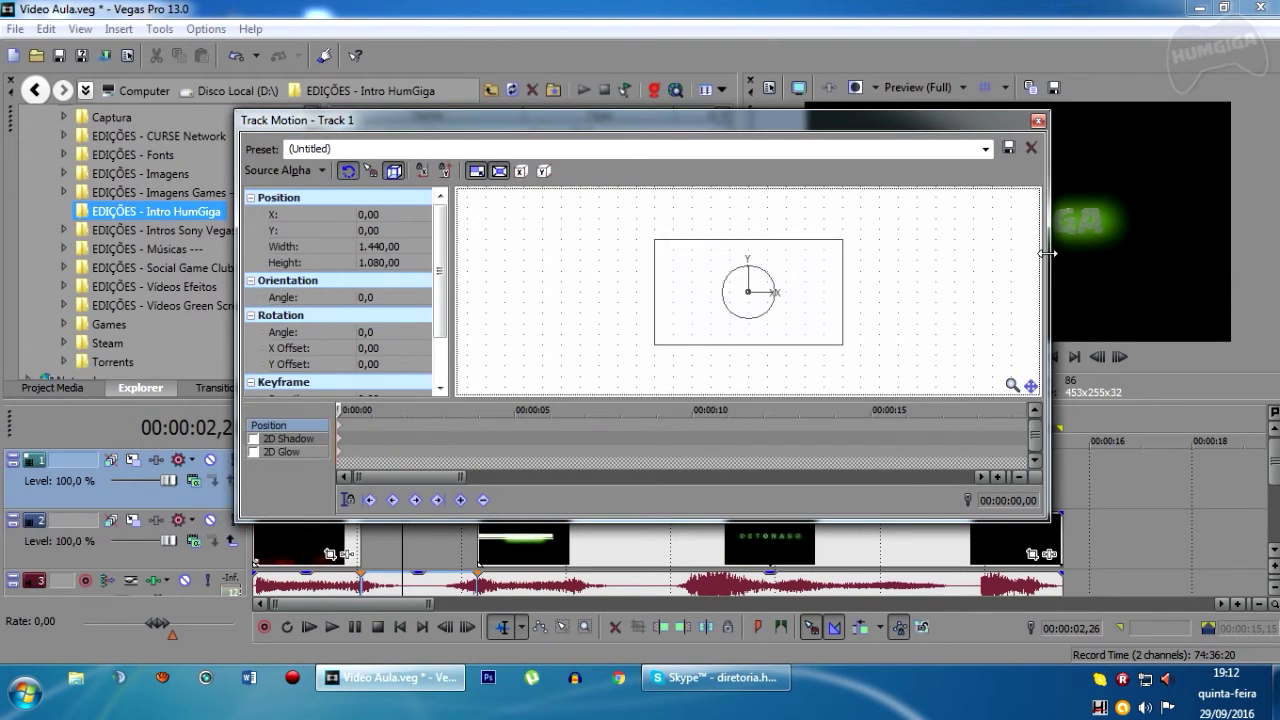
left_click_drag(1047, 253, 735, 253)
left_click_drag(497, 346, 392, 398)
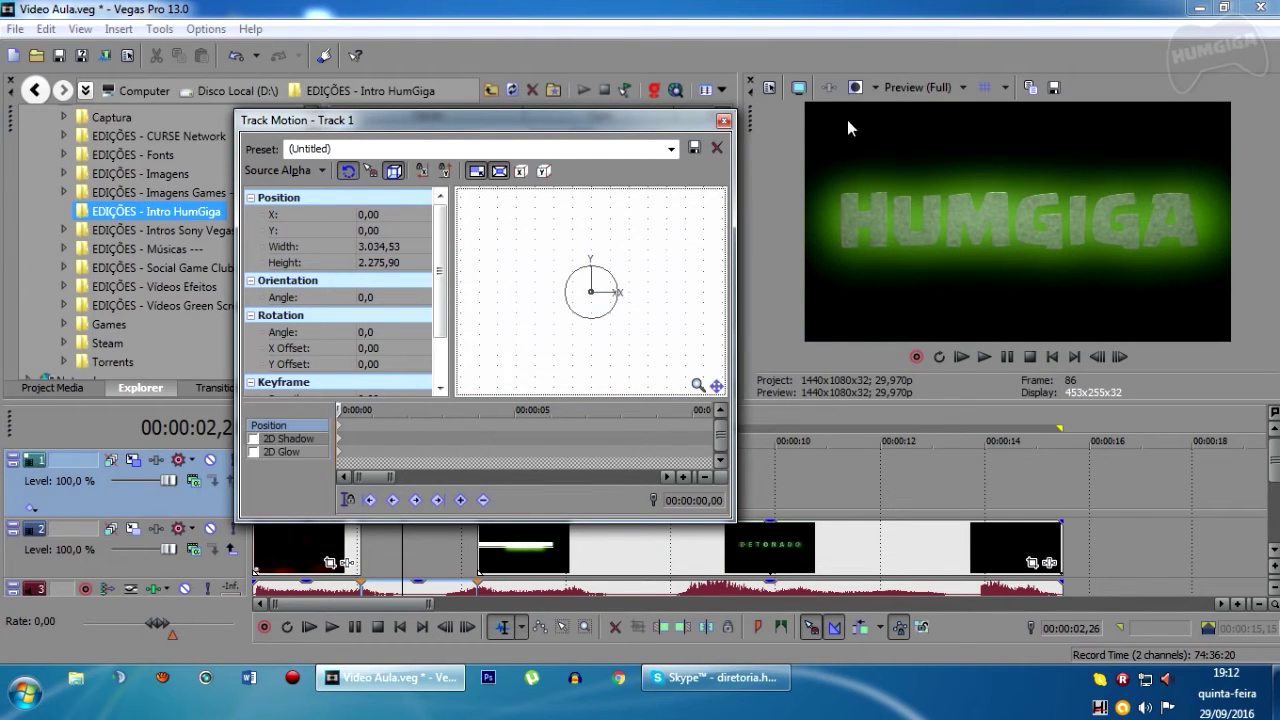
Close Track Motion and play the timeline from 00:00:01,23 to preview the enlarged title segment.
left_click(724, 121)
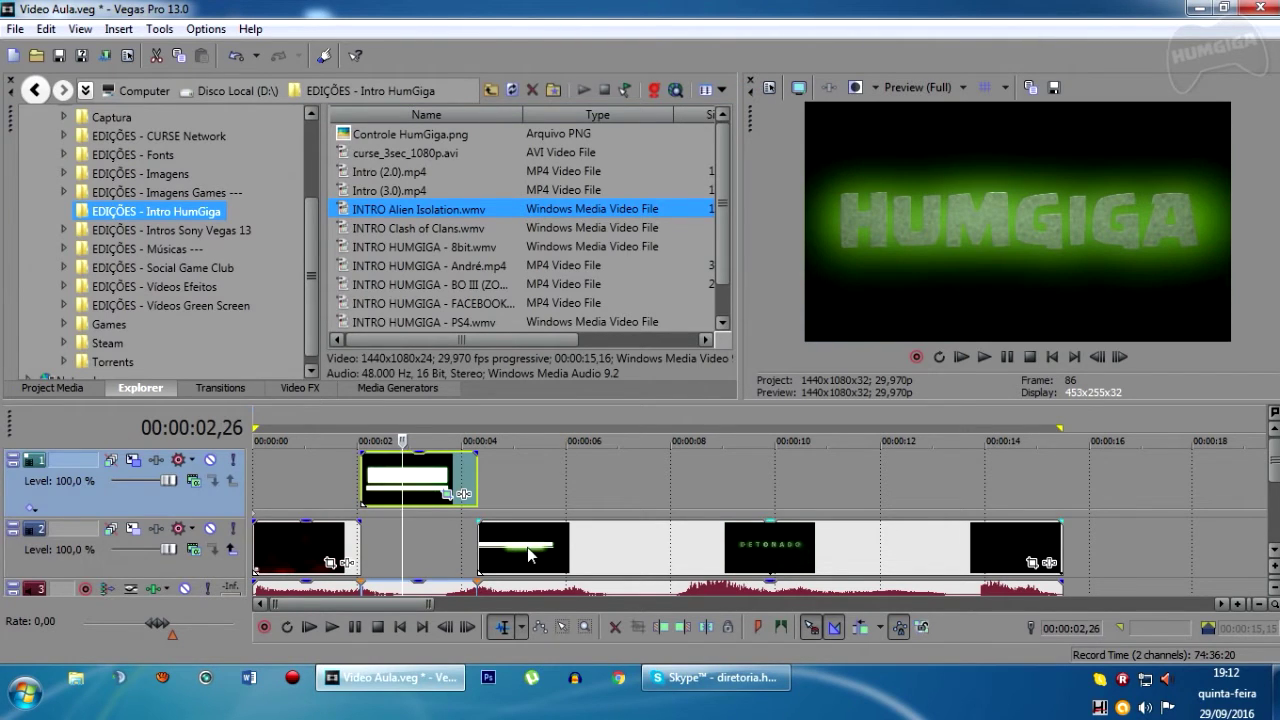
left_click(347, 483)
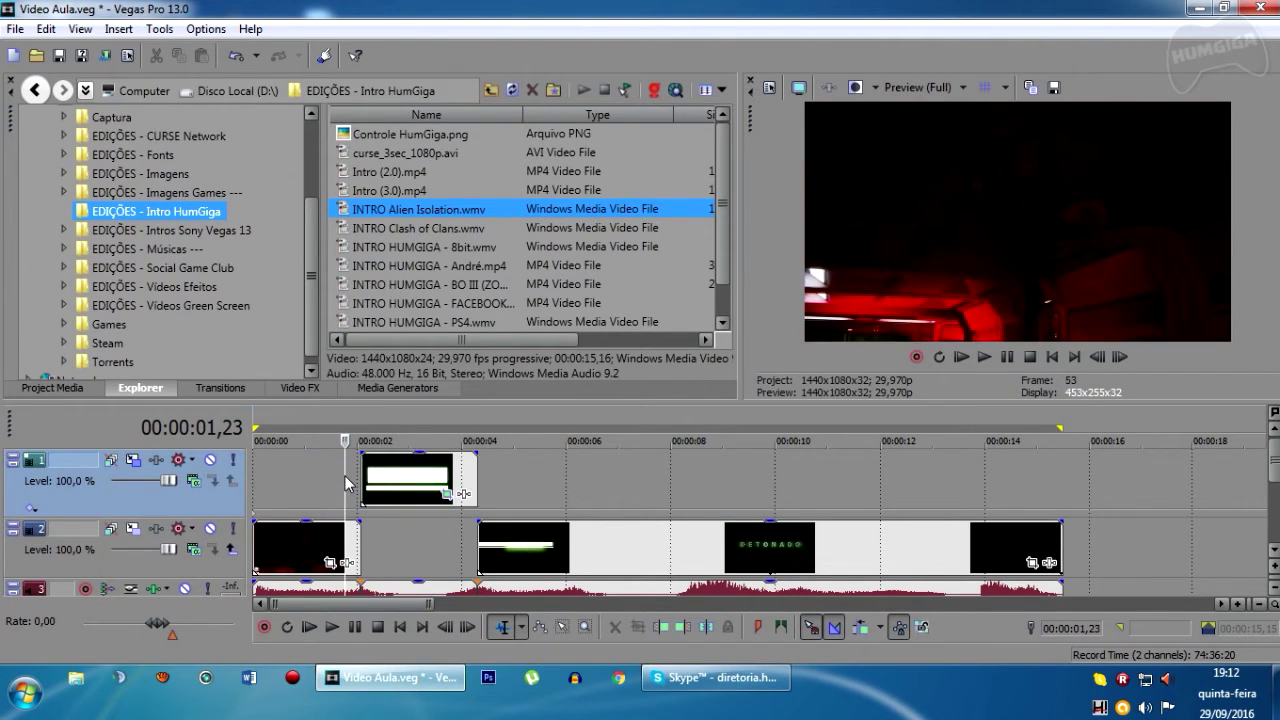
key("space")
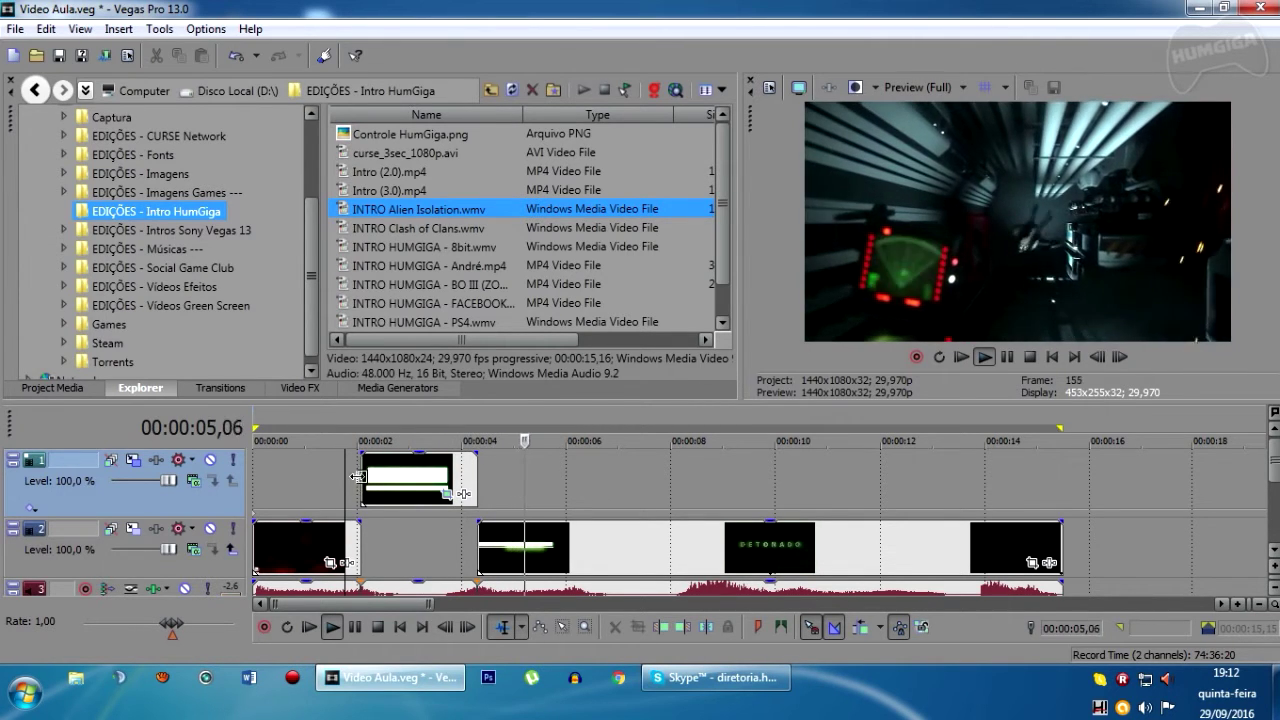
Split the video and its audio on the lower tracks at 00:00:05,20 and at 00:00:08,14.
key("Return")
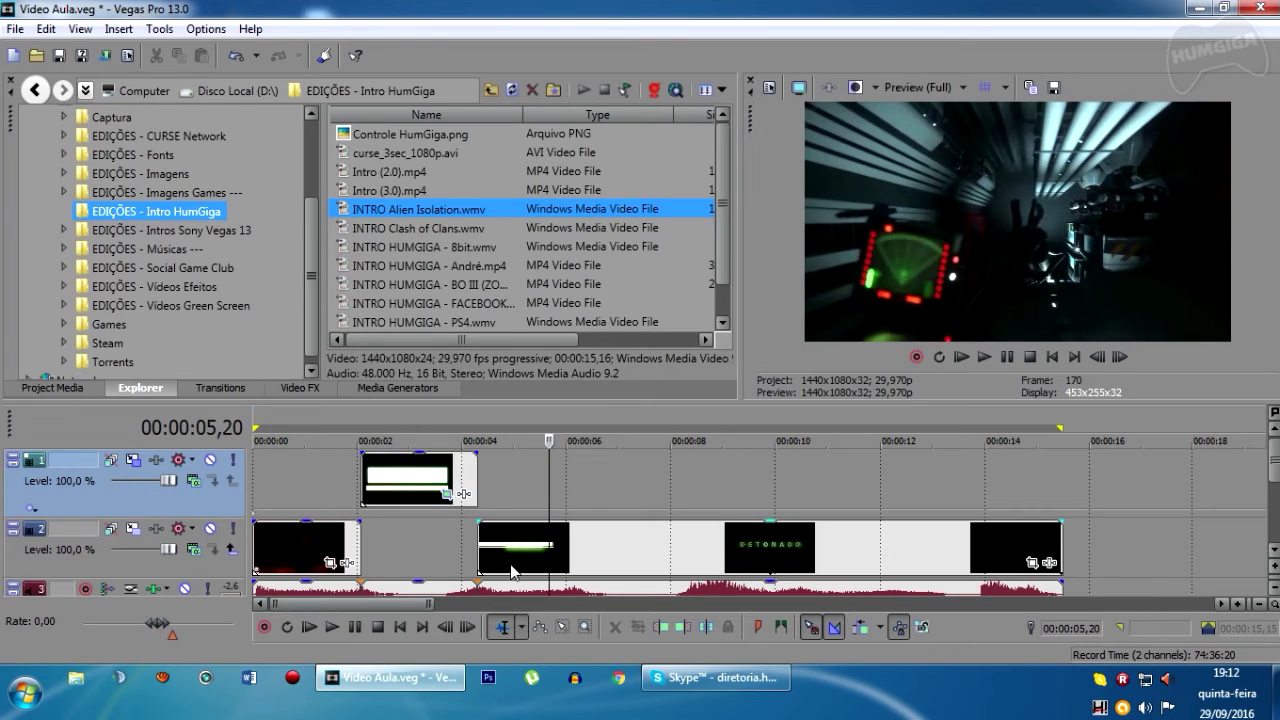
left_click(536, 530)
key("s")
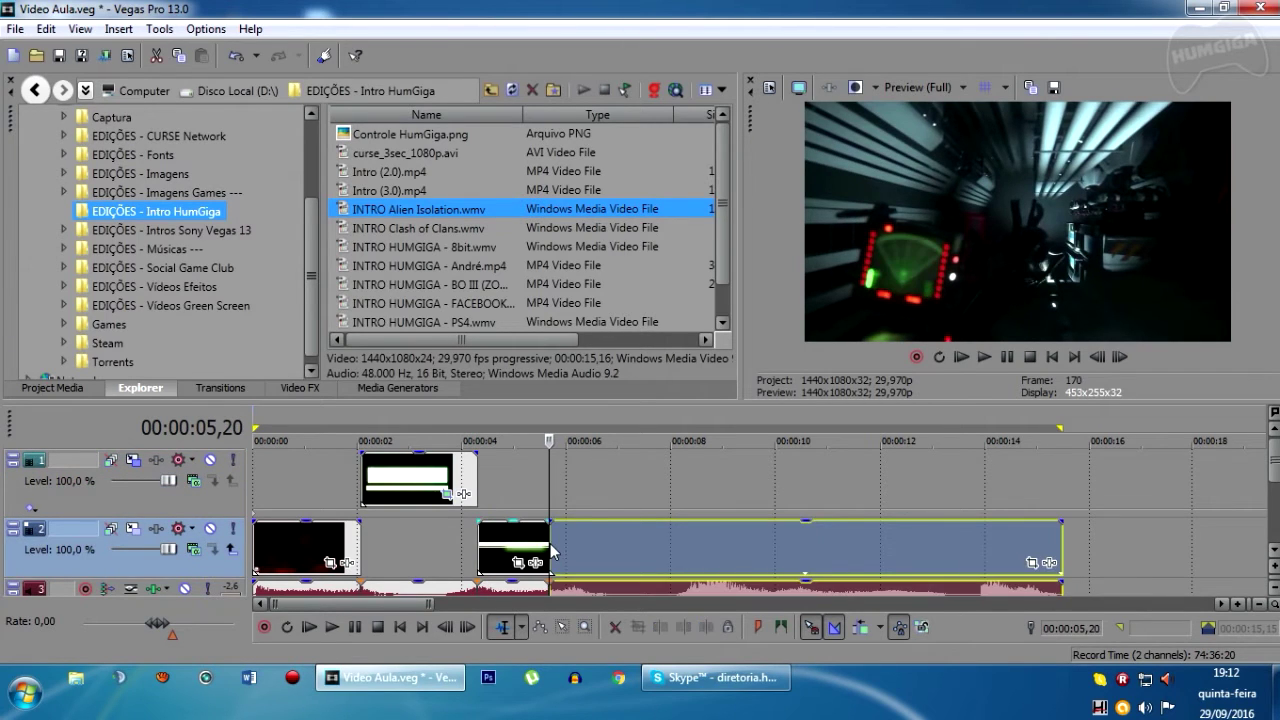
key("space")
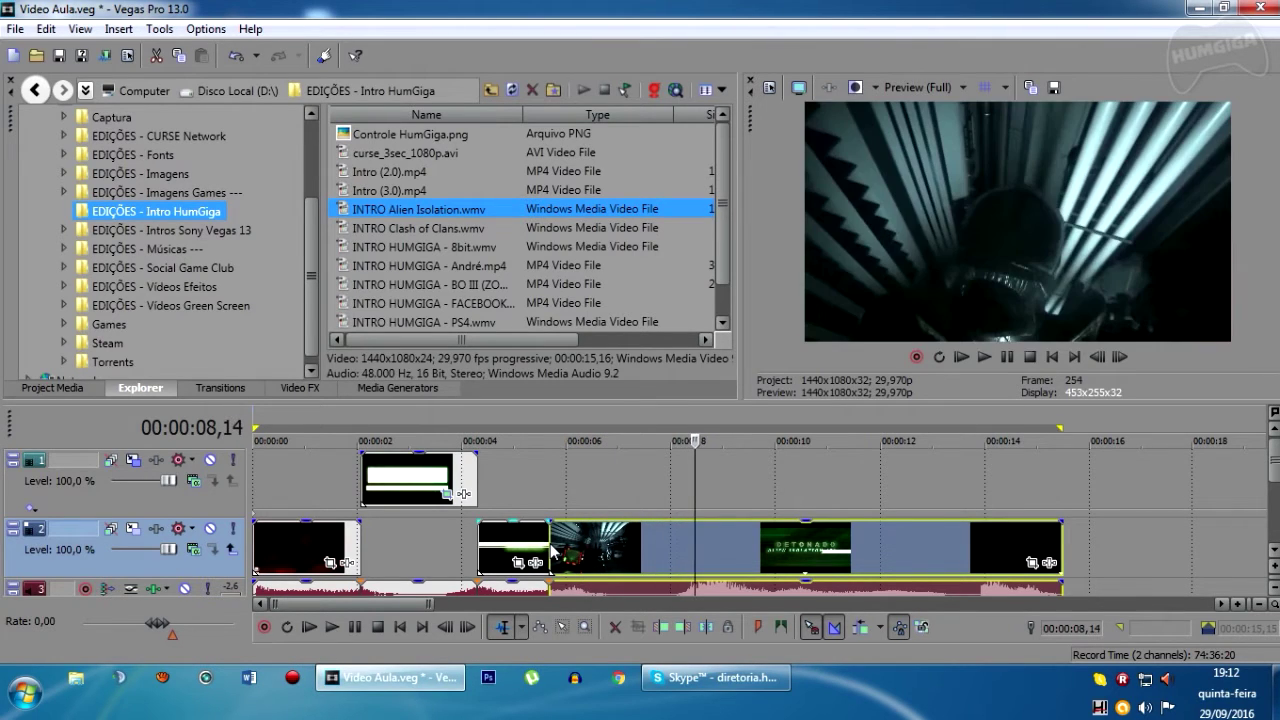
key("s")
Open the Event FX chooser for the segment between 00:00:05,20 and 00:00:08,14 and examine the available plug-in categories.
left_click(595, 558)
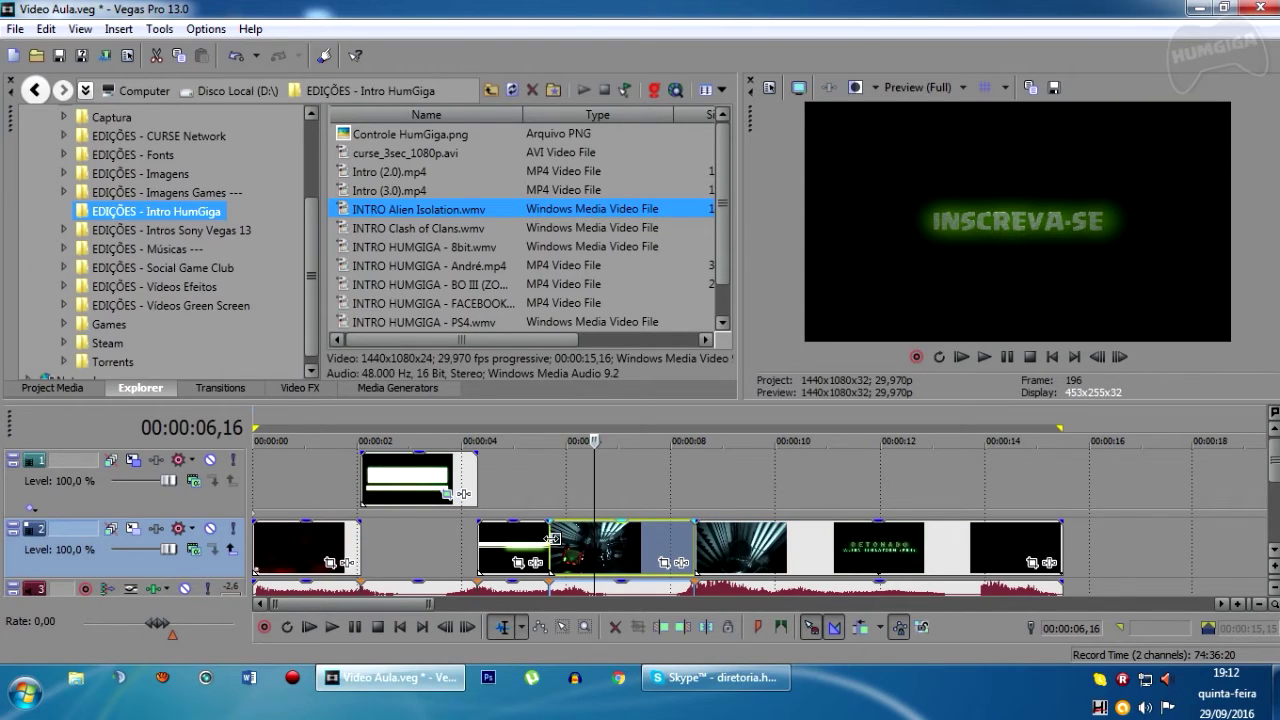
left_click(645, 545)
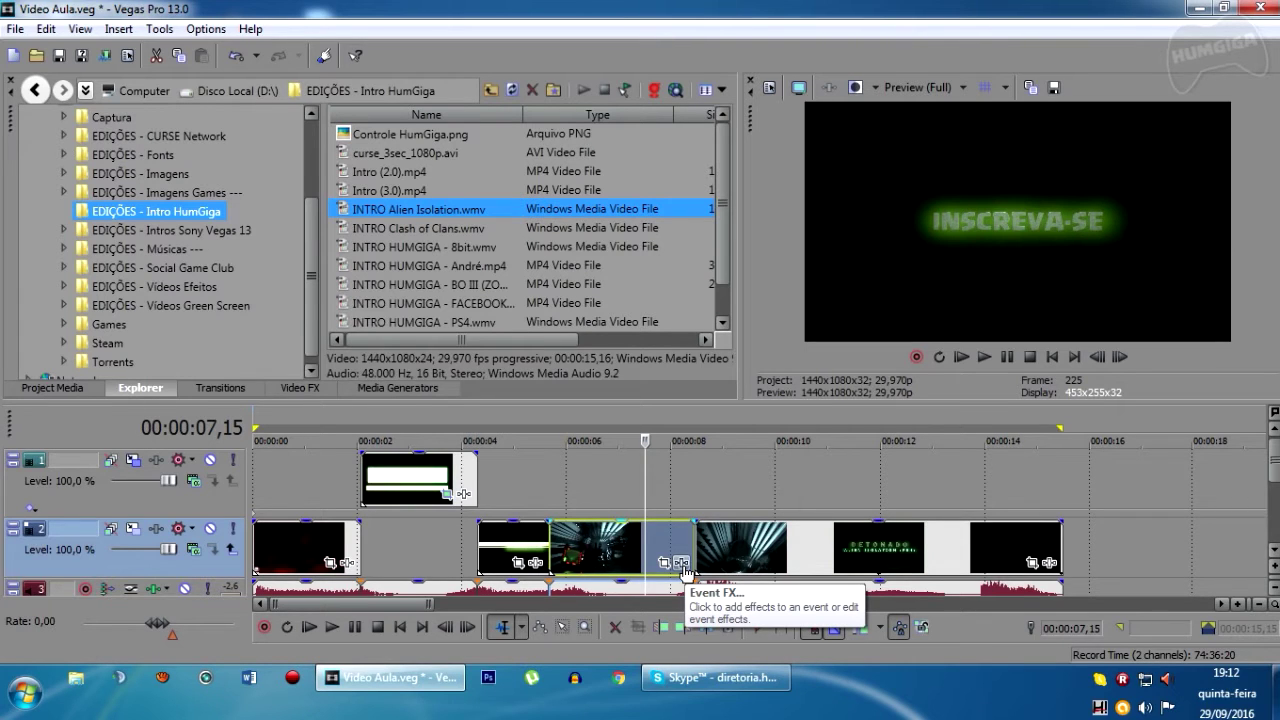
left_click(682, 563)
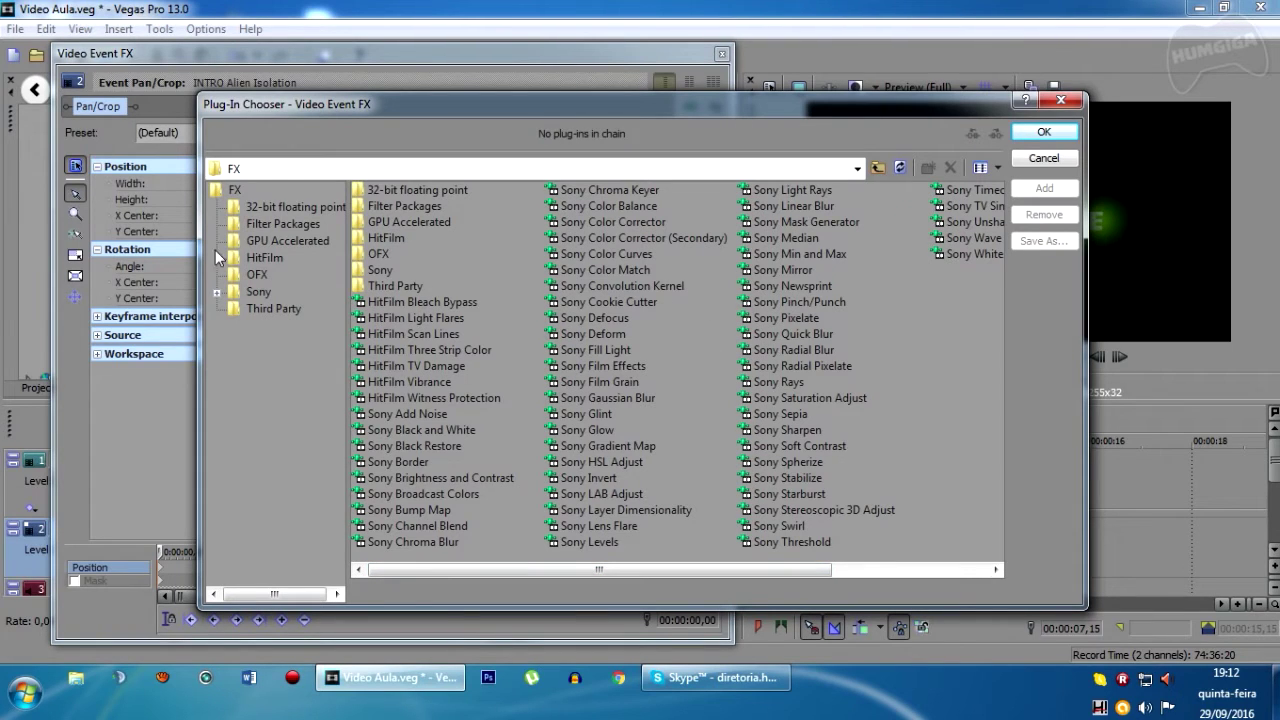
left_click(246, 206)
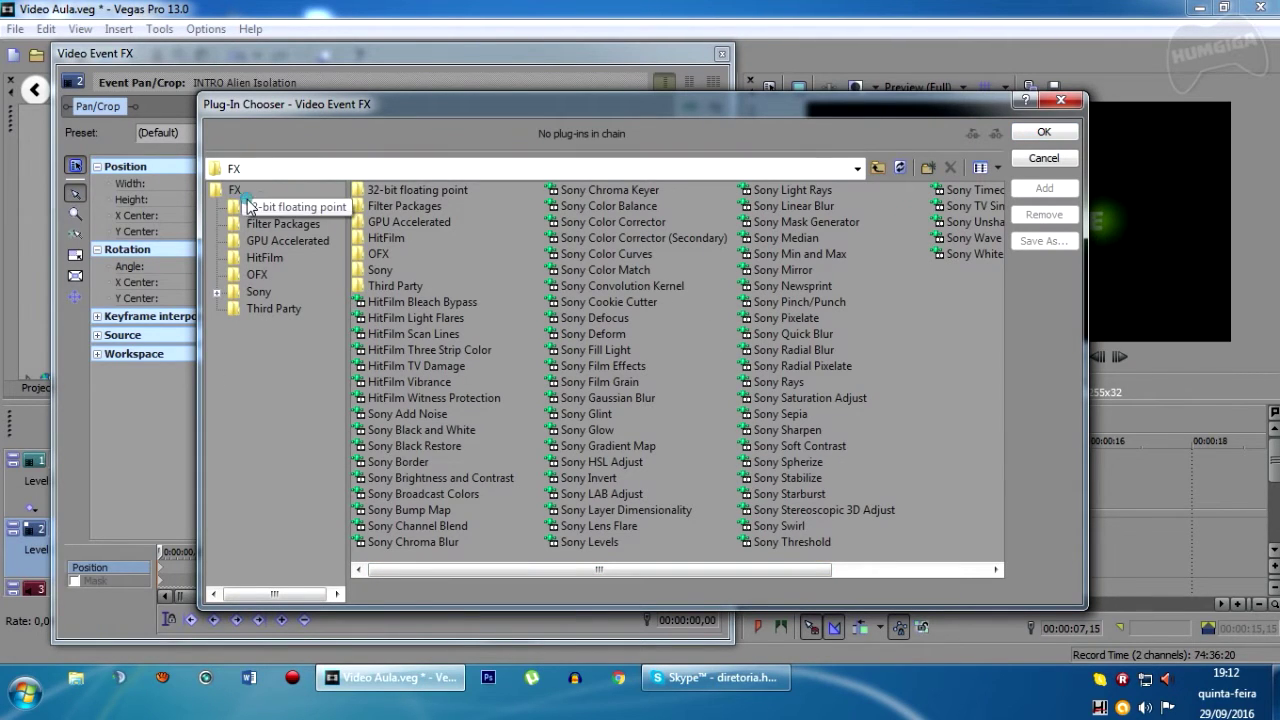
left_click(252, 224)
left_click(254, 241)
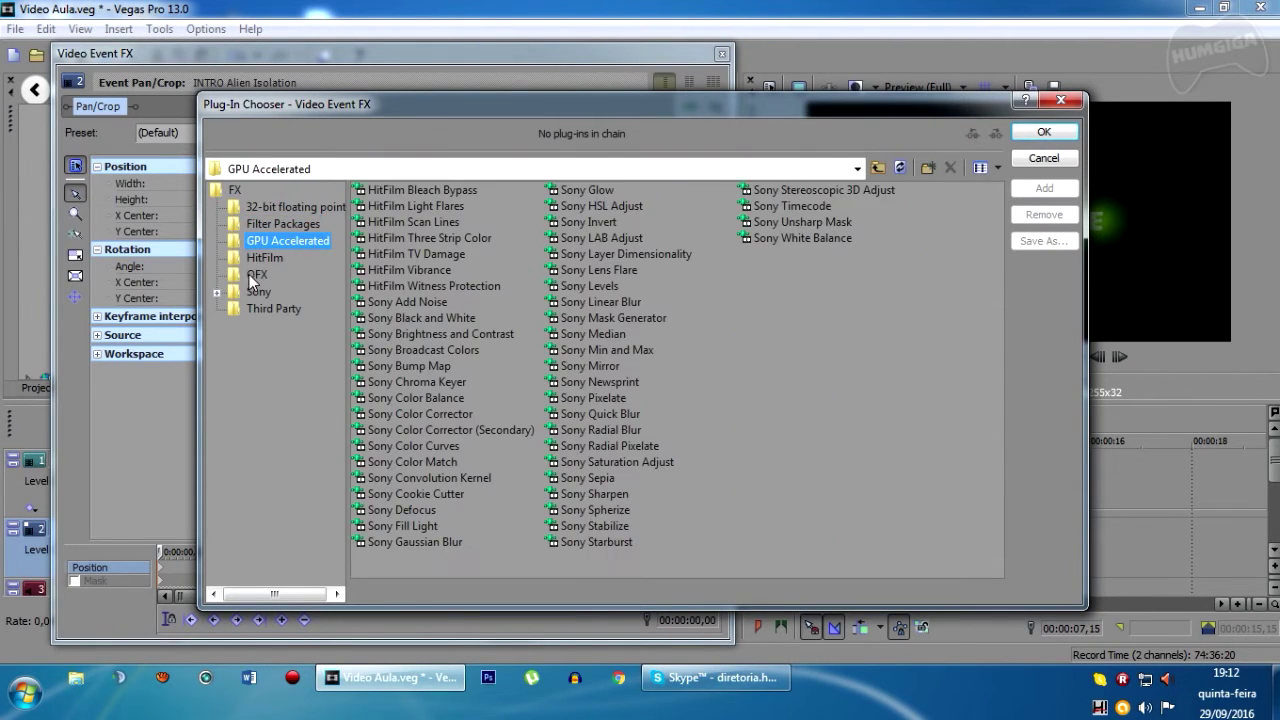
left_click(231, 191)
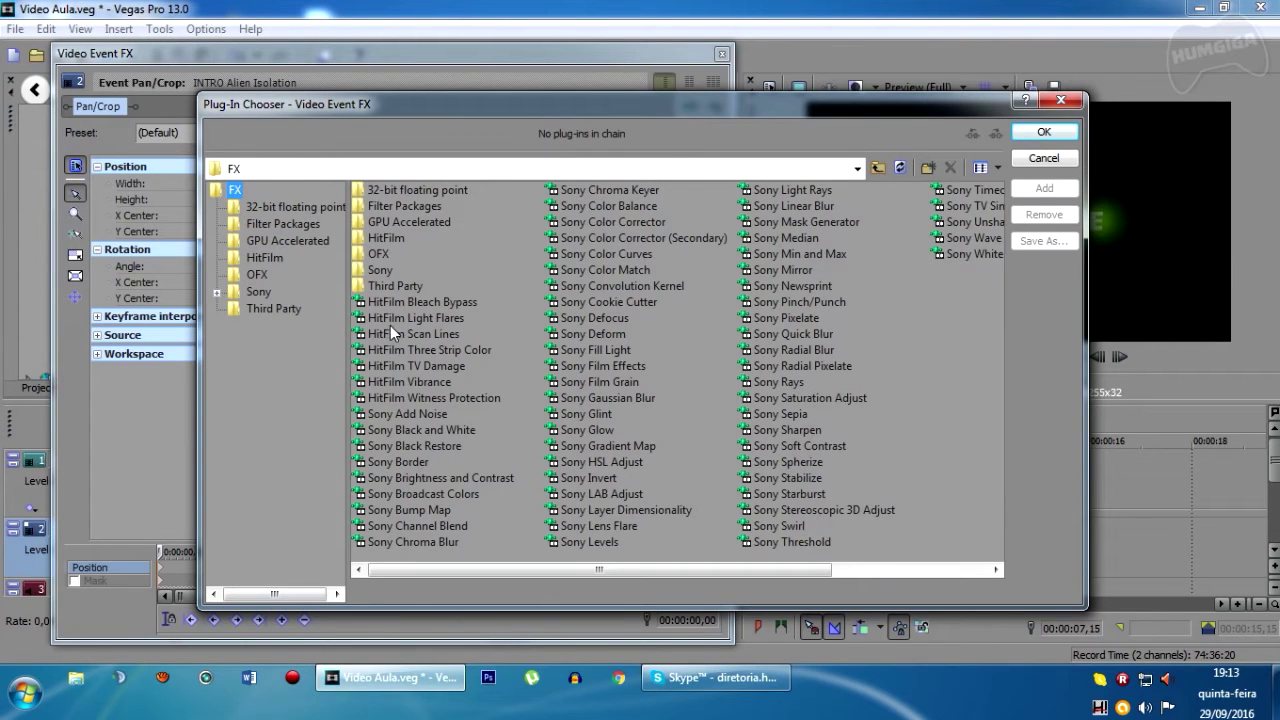
left_click(305, 206)
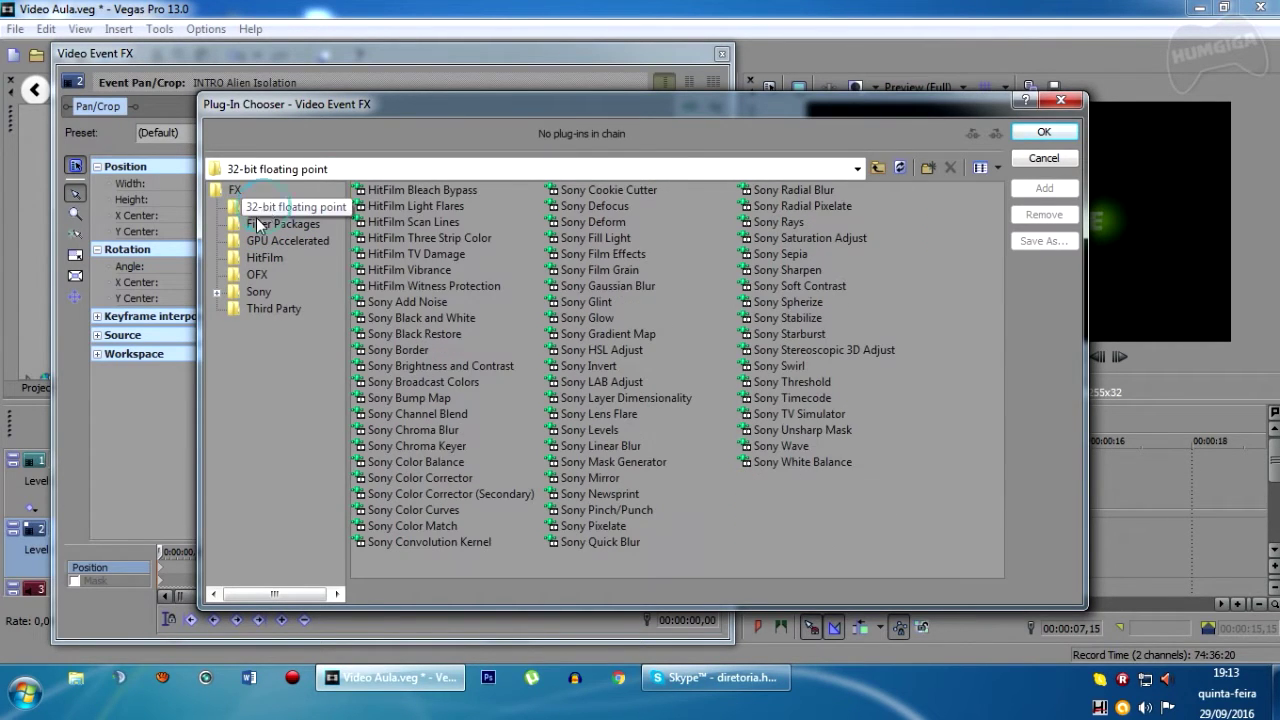
left_click(216, 293)
left_click(274, 308)
left_click(272, 328)
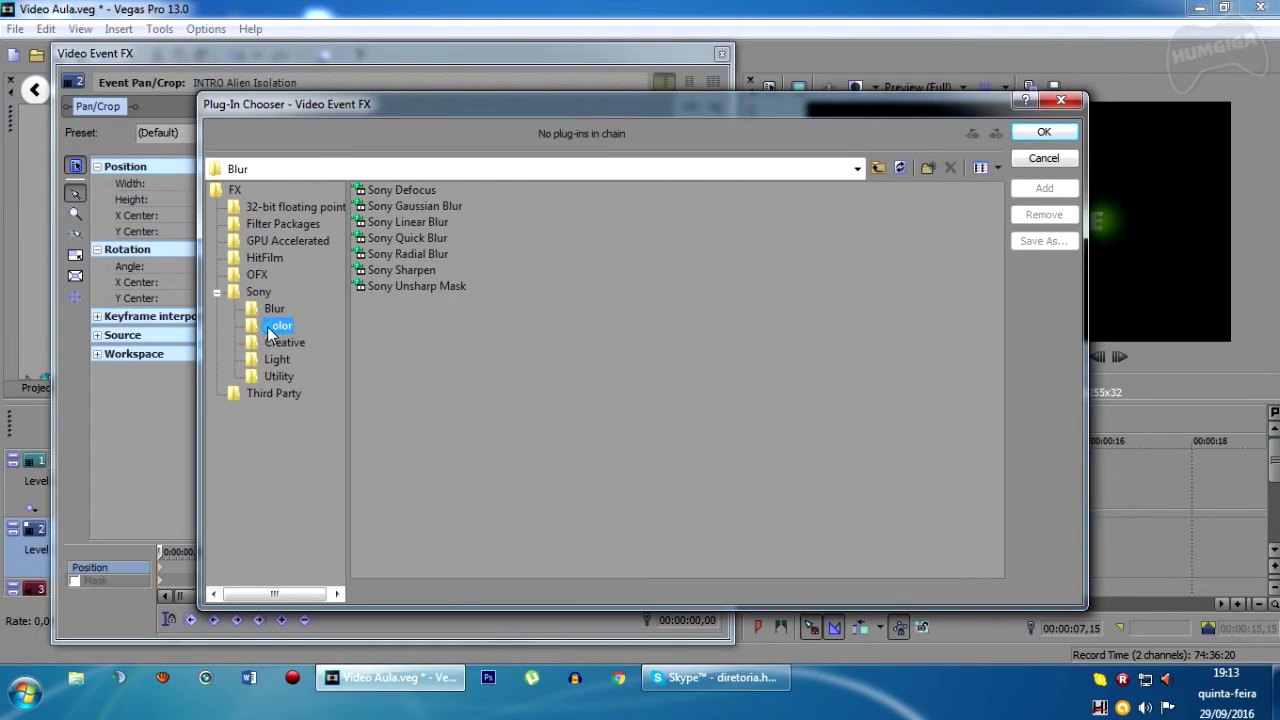
left_click(277, 359)
left_click(278, 376)
left_click(273, 393)
left_click(218, 294)
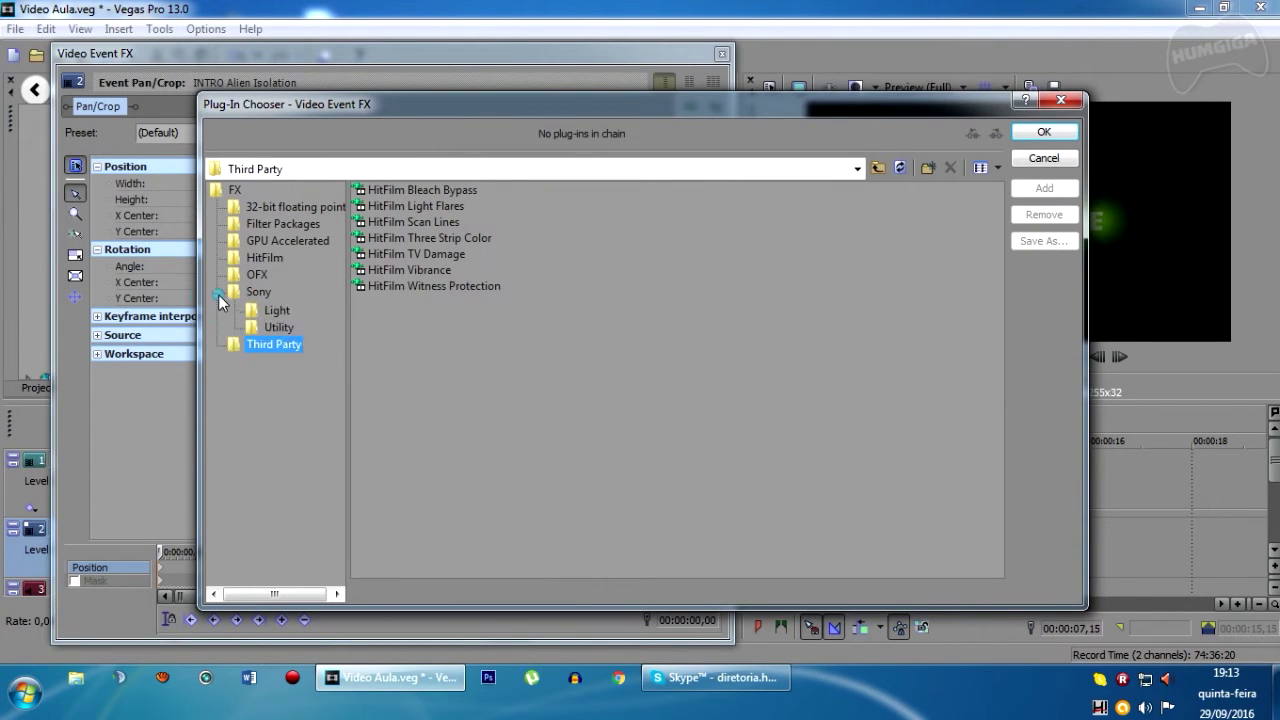
left_click(236, 190)
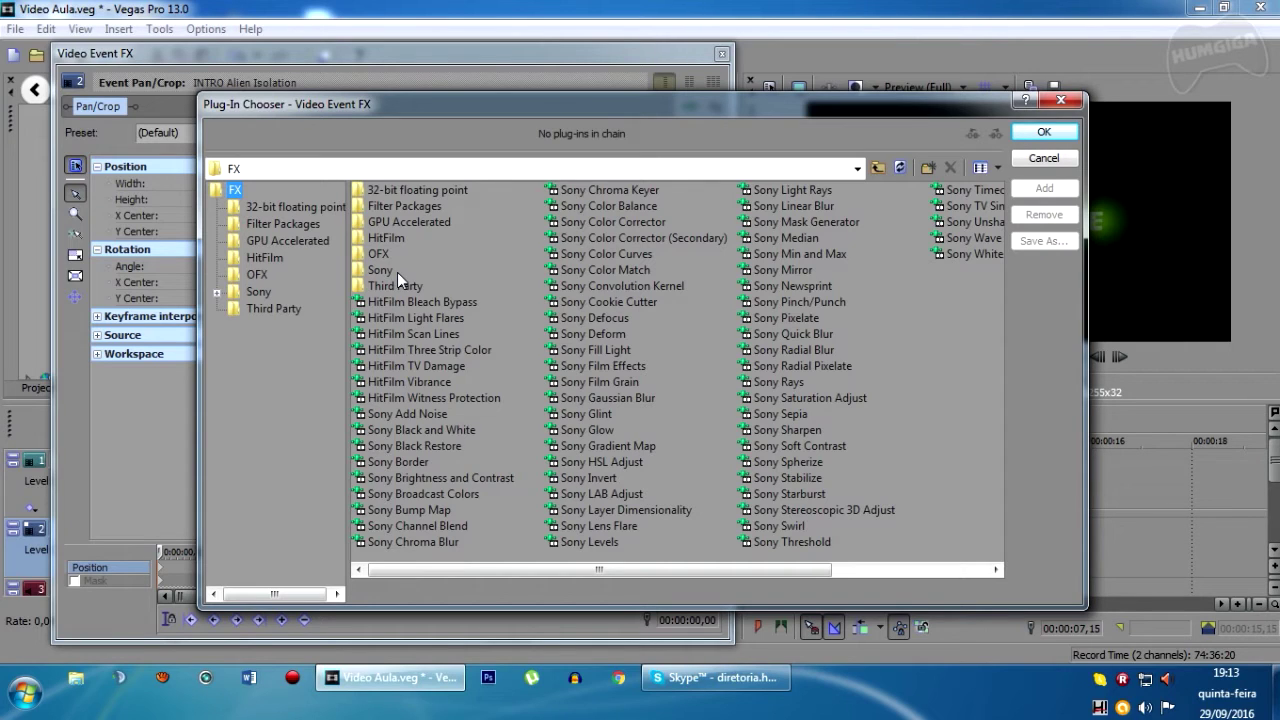
Add the Sony Black and White effect to the segment with its default settings and close the effect window.
left_click(439, 431)
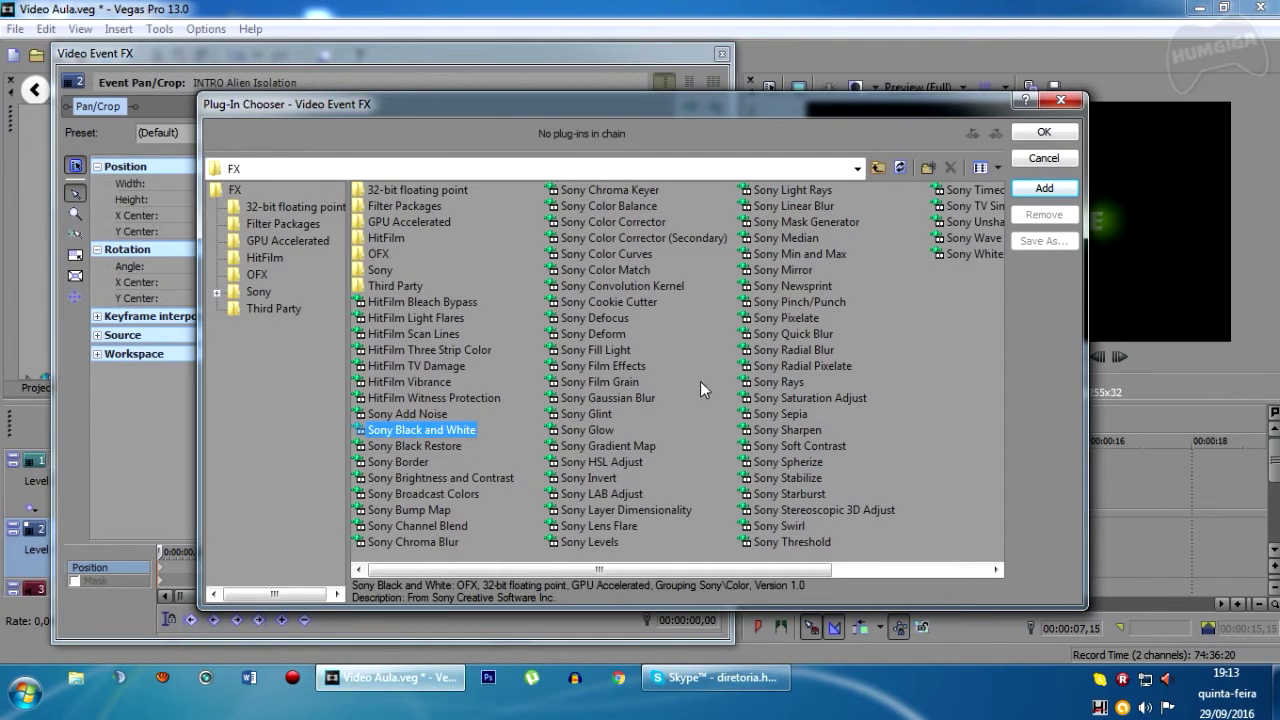
left_click(1043, 188)
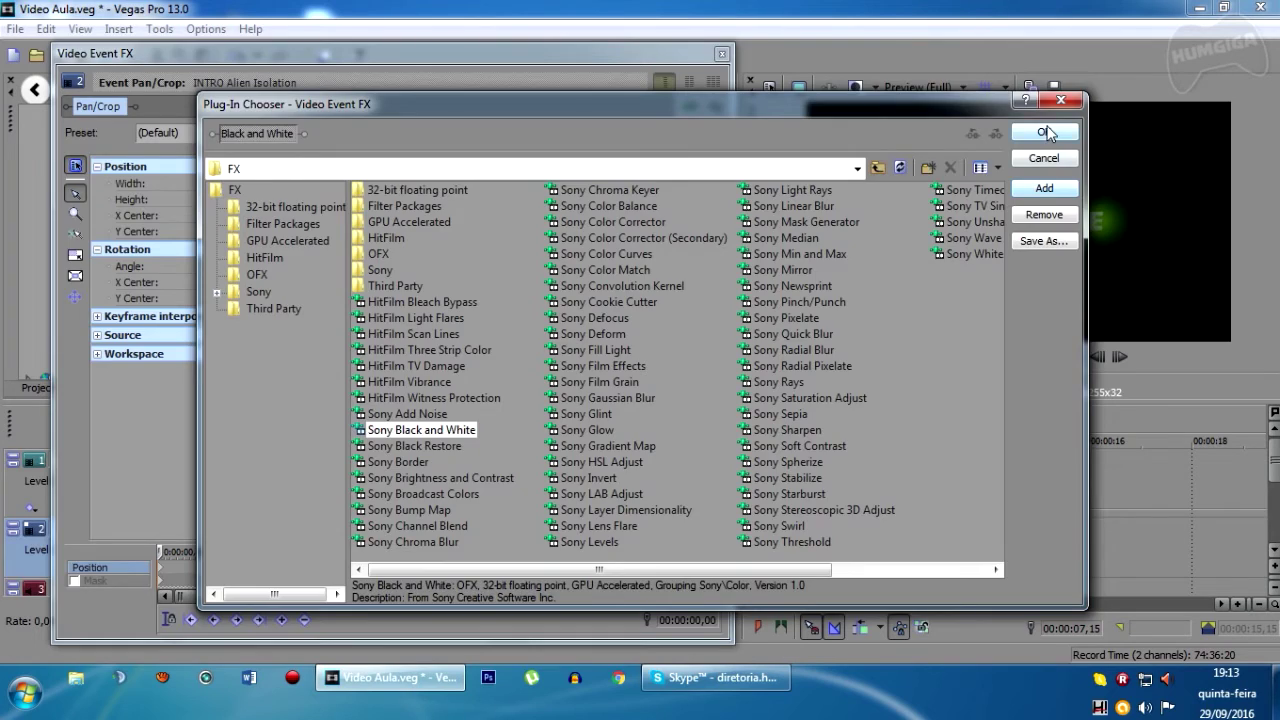
left_click(1043, 132)
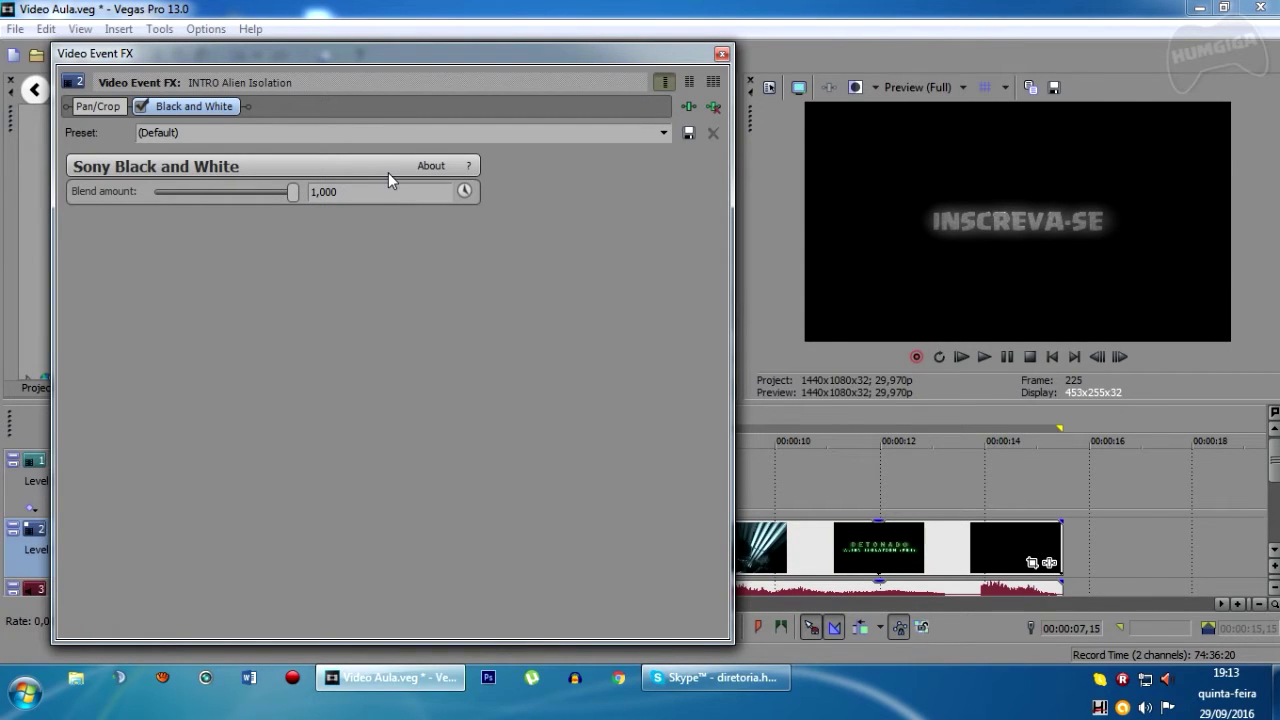
left_click(722, 53)
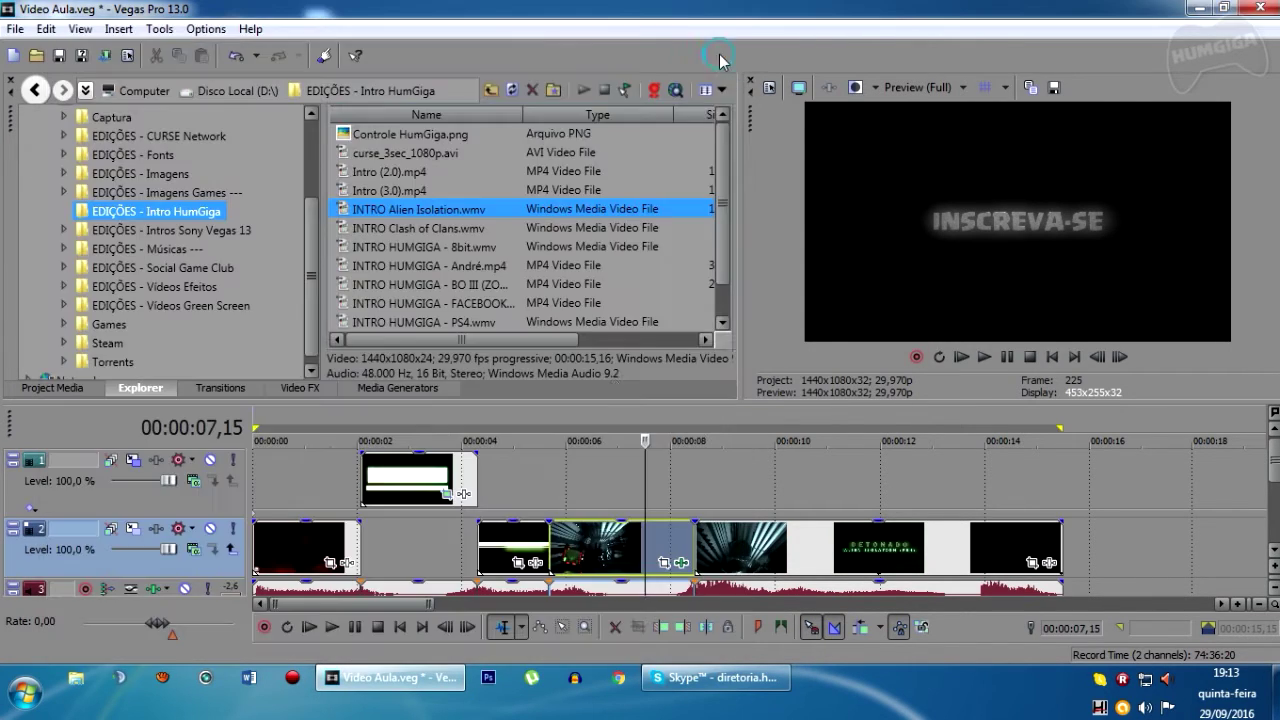
Play the timeline from 00:00:05,11 through the black-and-white segment to compare it with the footage around it.
left_click(533, 488)
key("space")
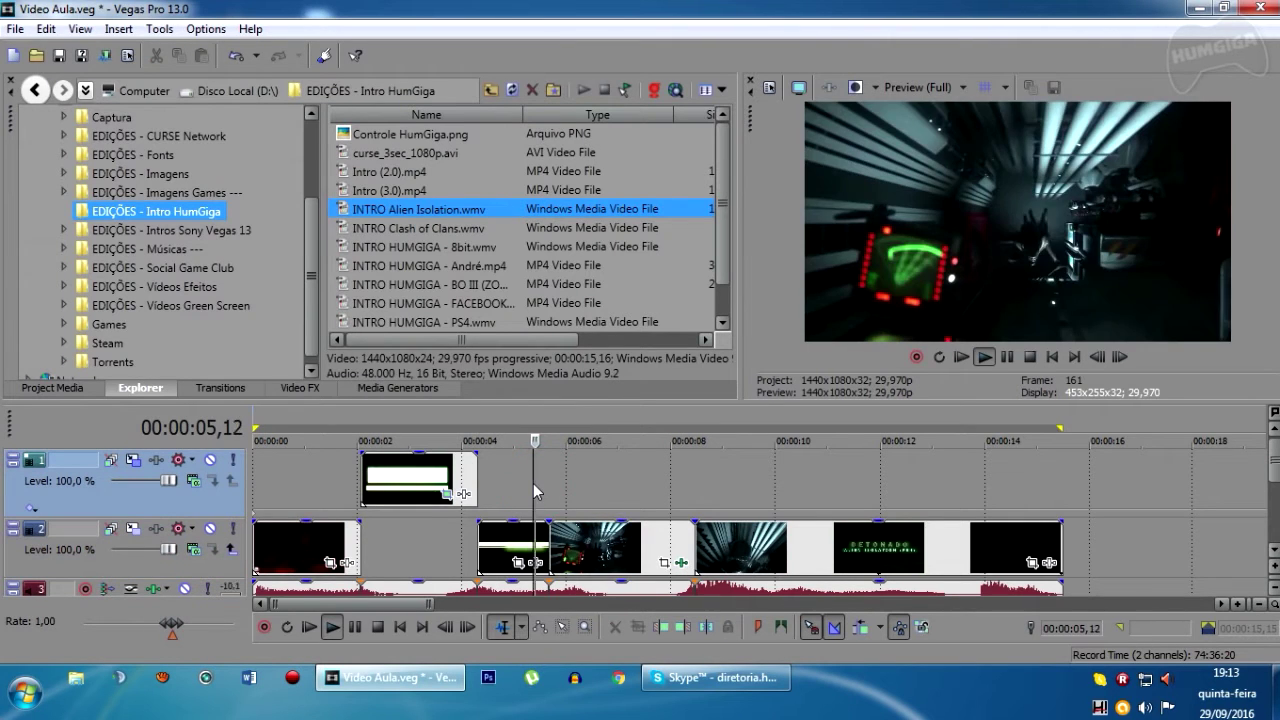
key("space")
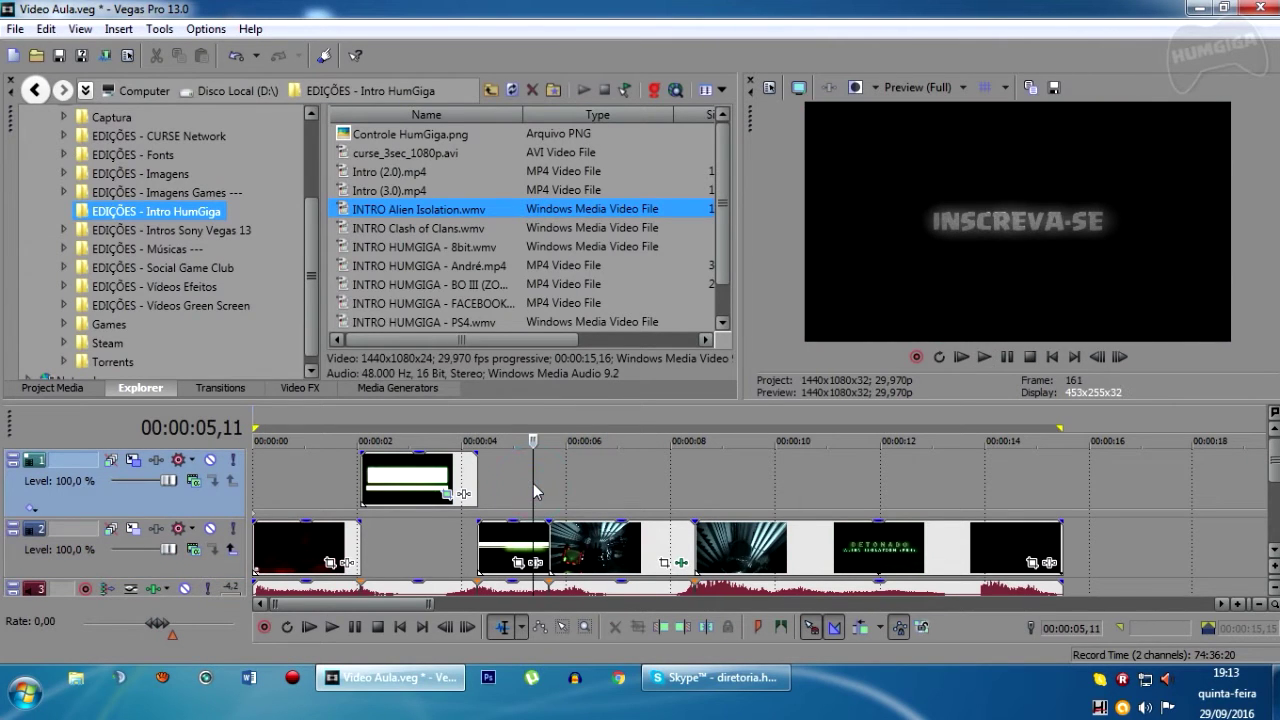
key("space")
left_click(533, 482)
key("space")
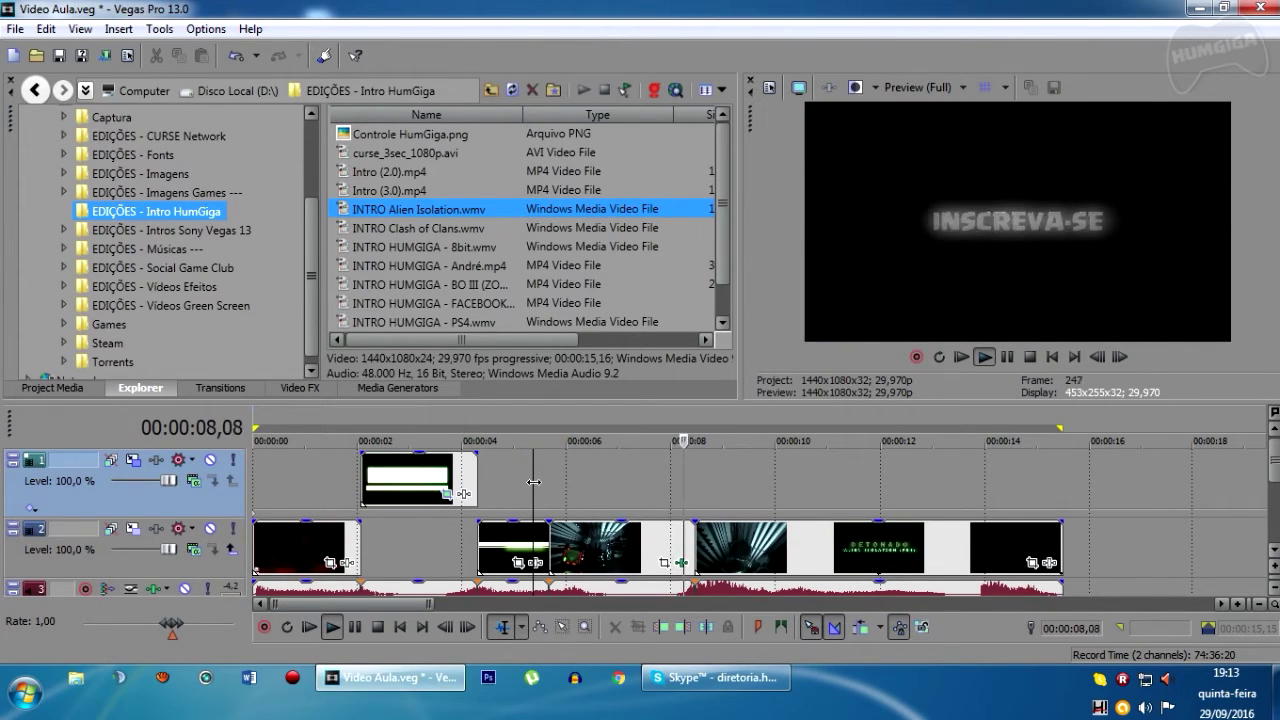
key("Return")
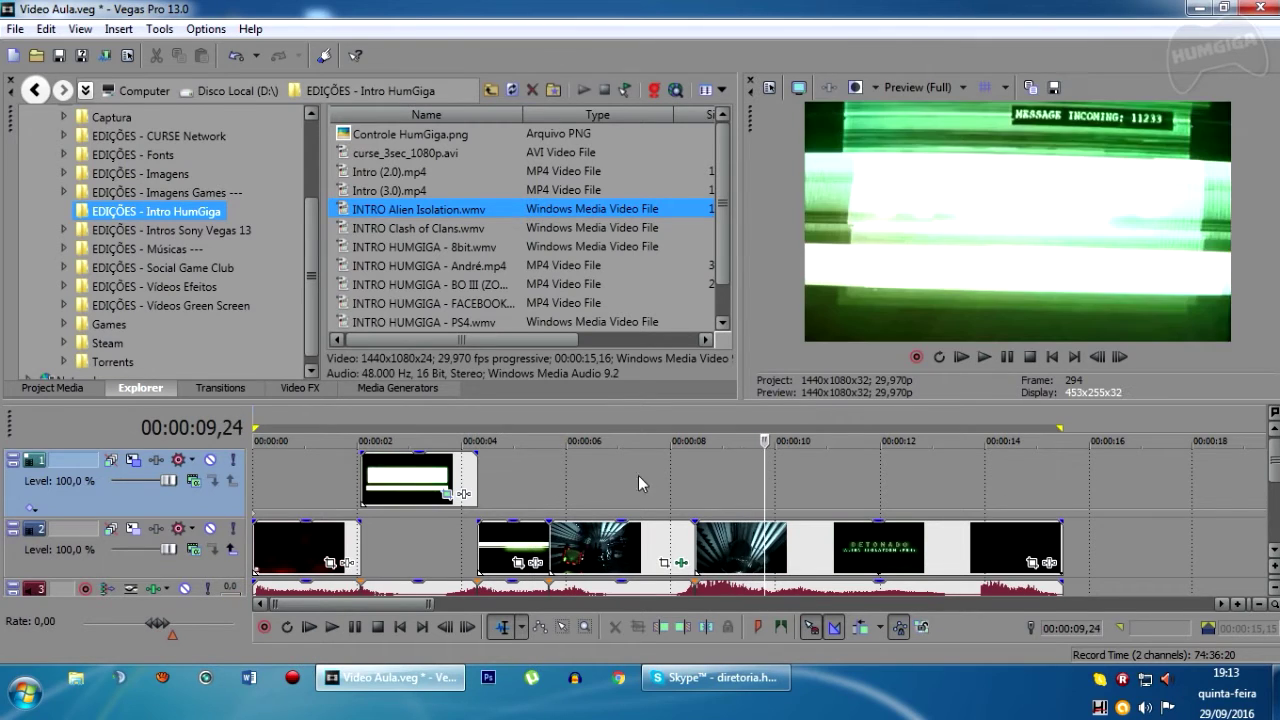
key("Return")
key("Return")
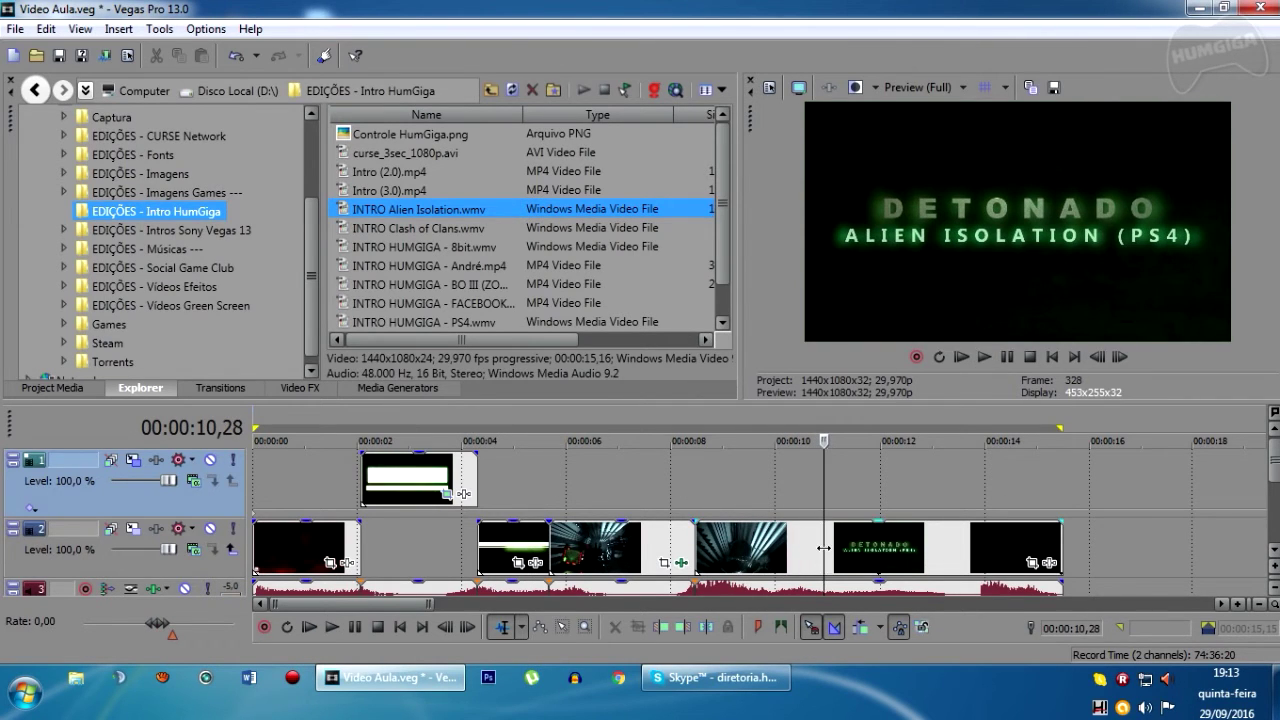
Split the final video segment and its audio at about 10 seconds, about 12 seconds and at 00:00:13,28.
left_click(823, 549)
key("Return")
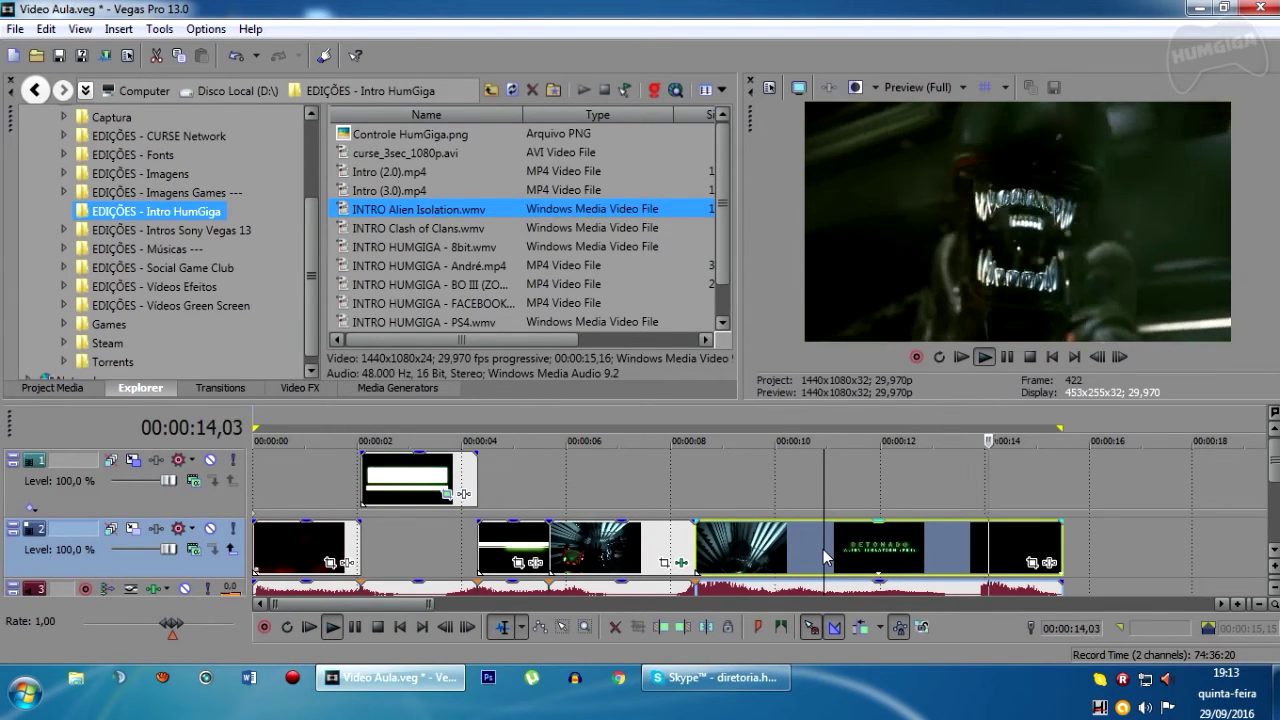
key("Return")
key("Left")
key("Left")
key("Left")
key("Left")
key("Left")
key("Left")
key("Left")
key("Left")
key("Left")
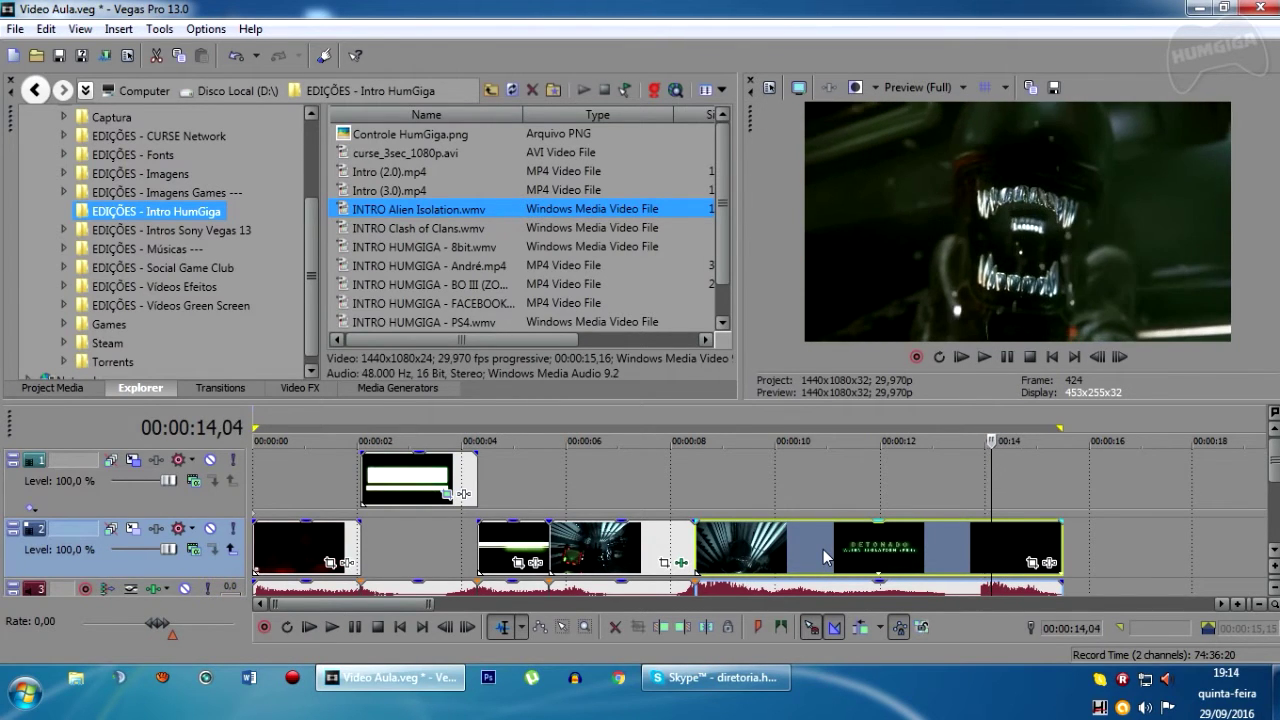
key("Left")
key("Left")
key("Left")
key("Left")
key("Left")
key("Left")
key("Left")
key("Right")
key("s")
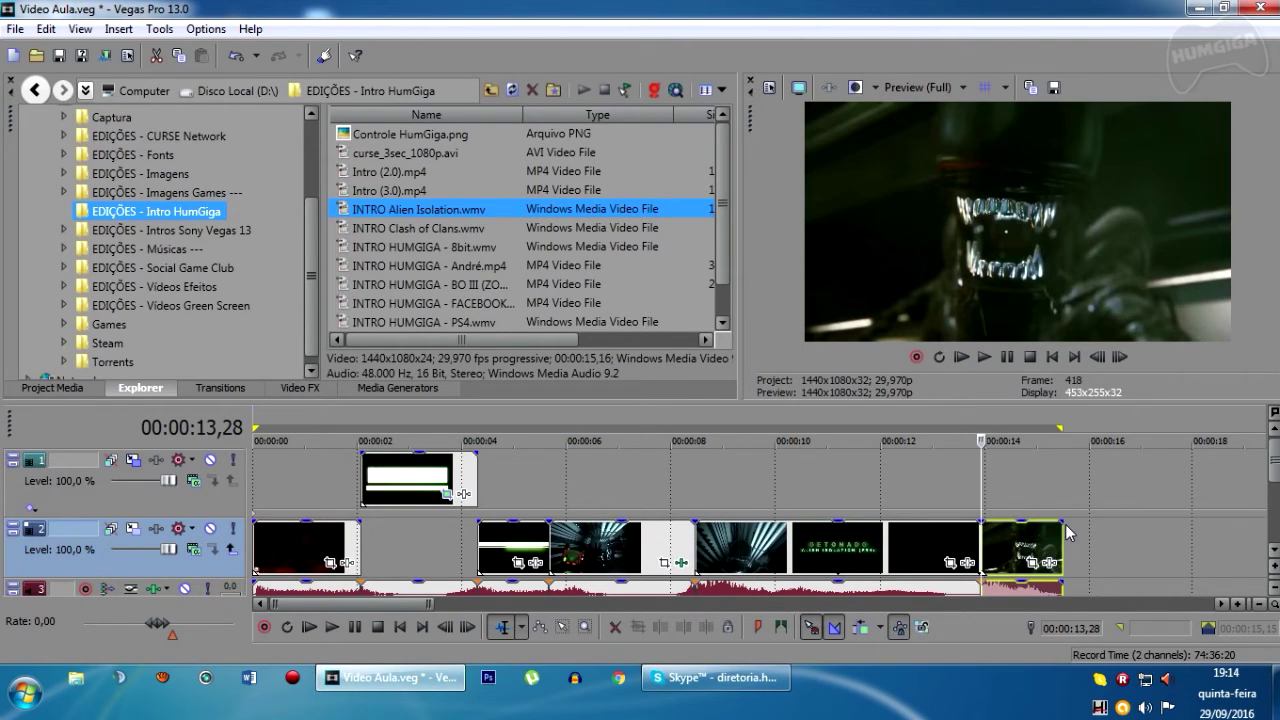
Split the closing alien segment and its audio at 00:00:14,23.
key("space")
key("Left")
key("Left")
key("Left")
key("Left")
key("Left")
key("Left")
key("Left")
key("Left")
key("Left")
key("Left")
key("Left")
key("Left")
key("Left")
key("Left")
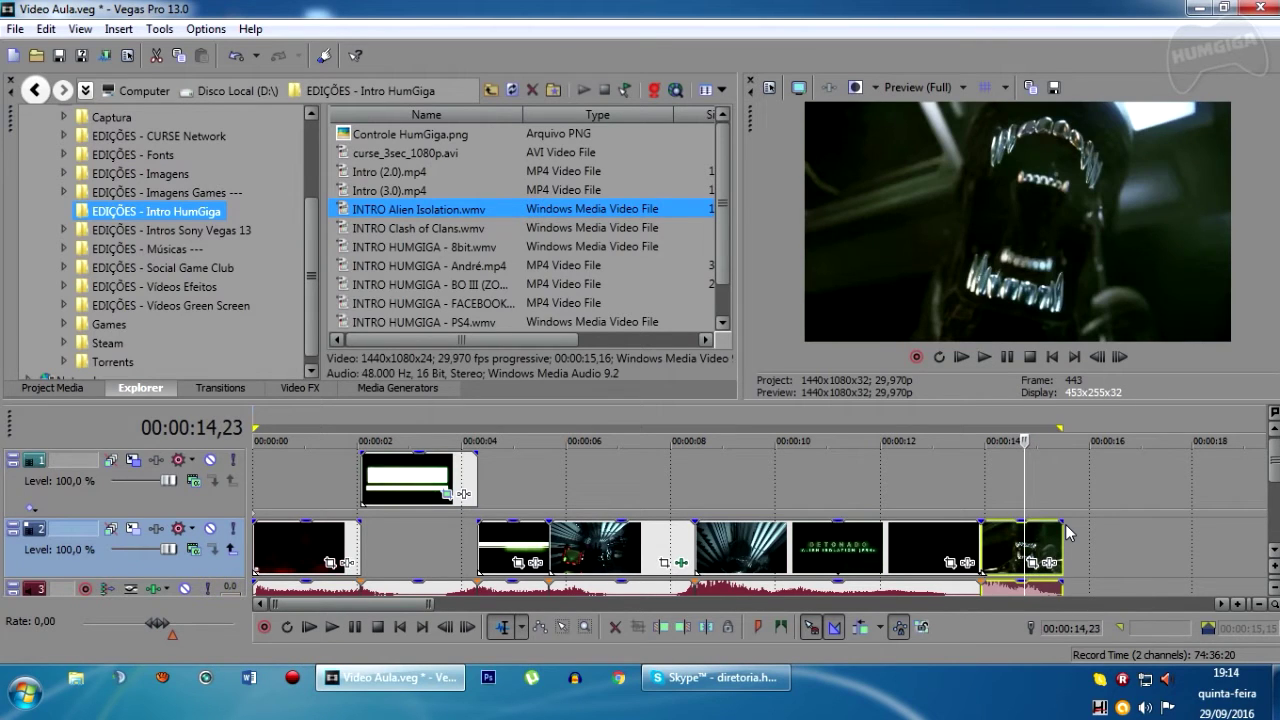
key("Up")
key("Up")
key("Up")
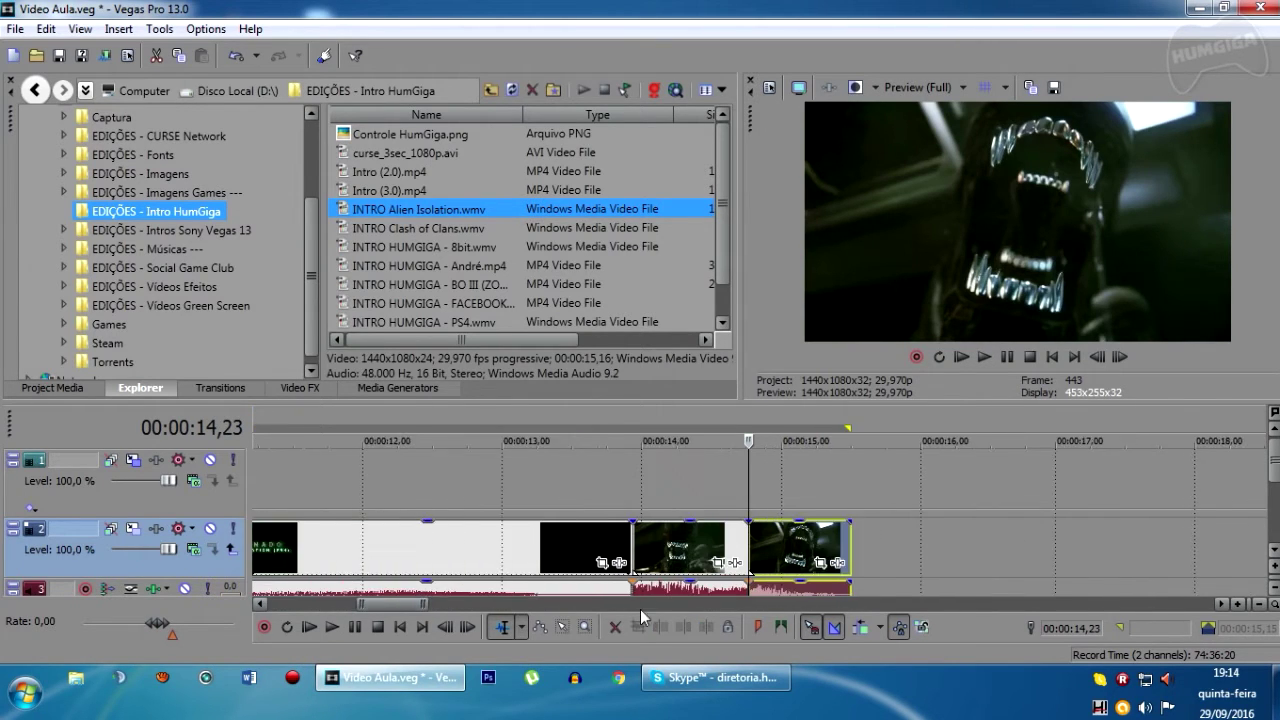
Split the alien segment between 00:00:13,28 and 00:00:14,23, together with its audio, at 00:00:14,10.
key("Up")
key("Up")
left_click(637, 544)
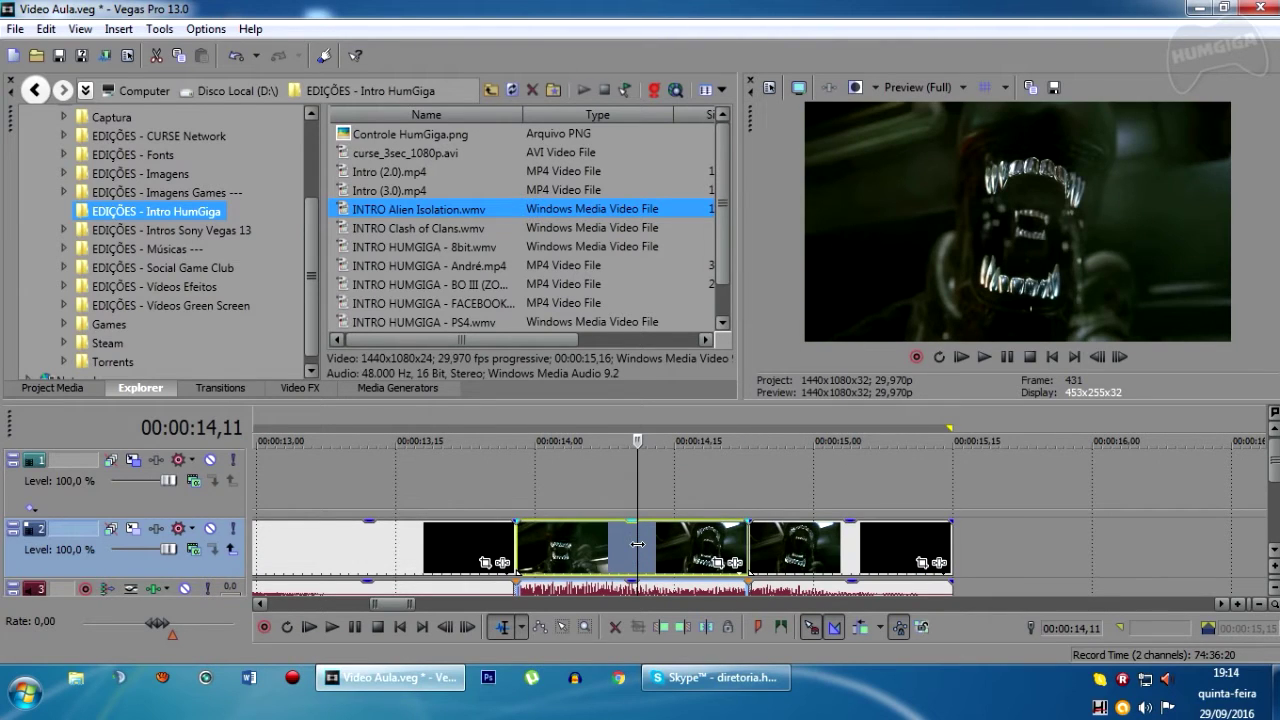
key("Up")
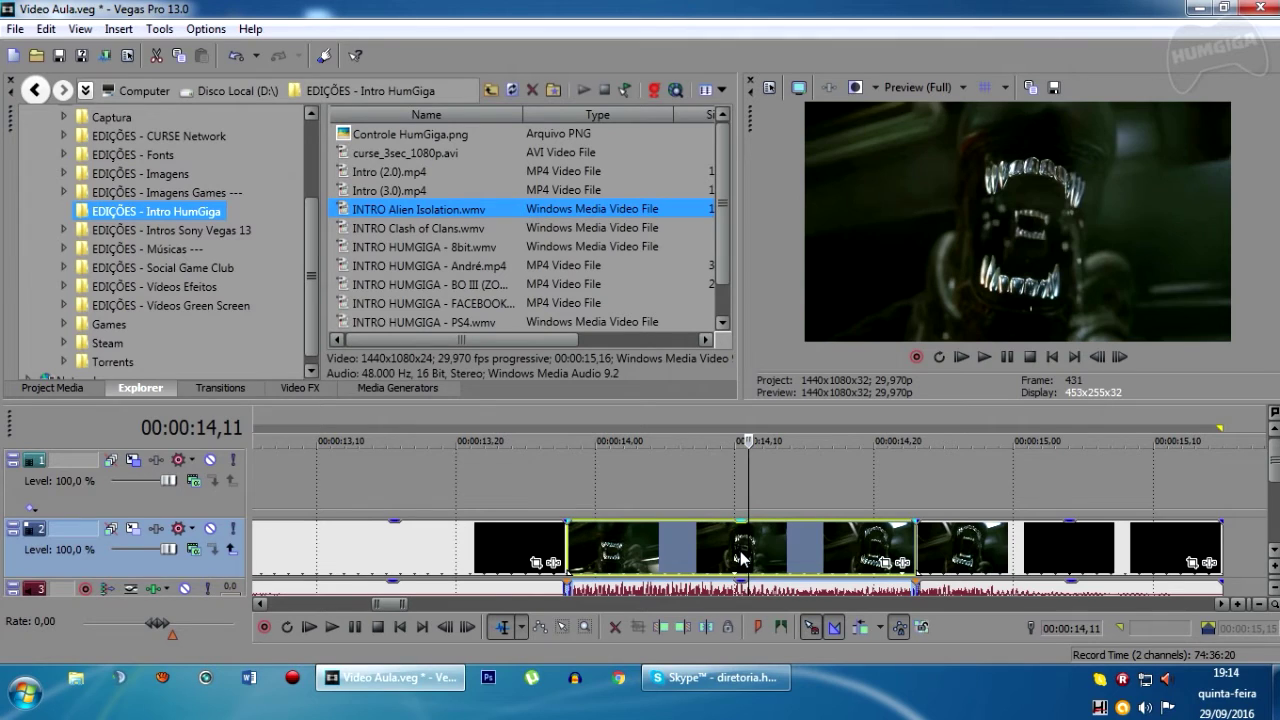
left_click(741, 557)
key("s")
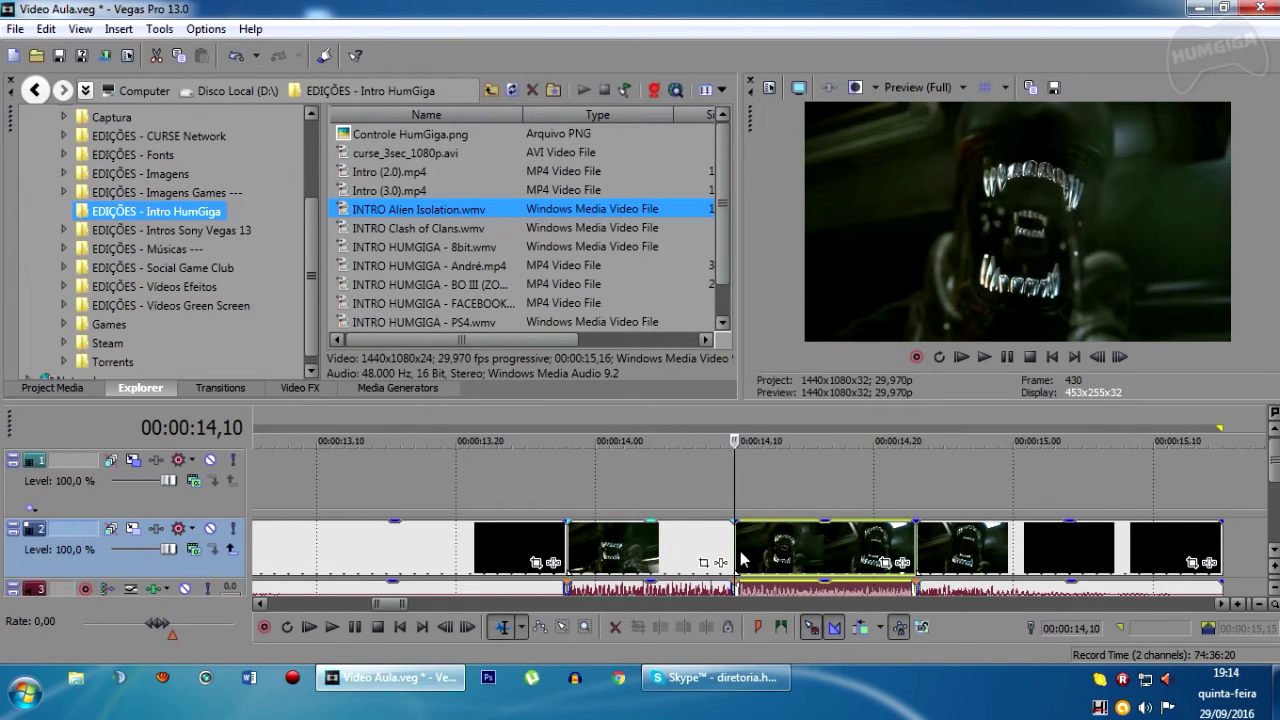
Move the video segment that starts at 00:00:14,10 one frame later so it overlaps the following segment.
left_click(680, 560)
left_click(777, 563)
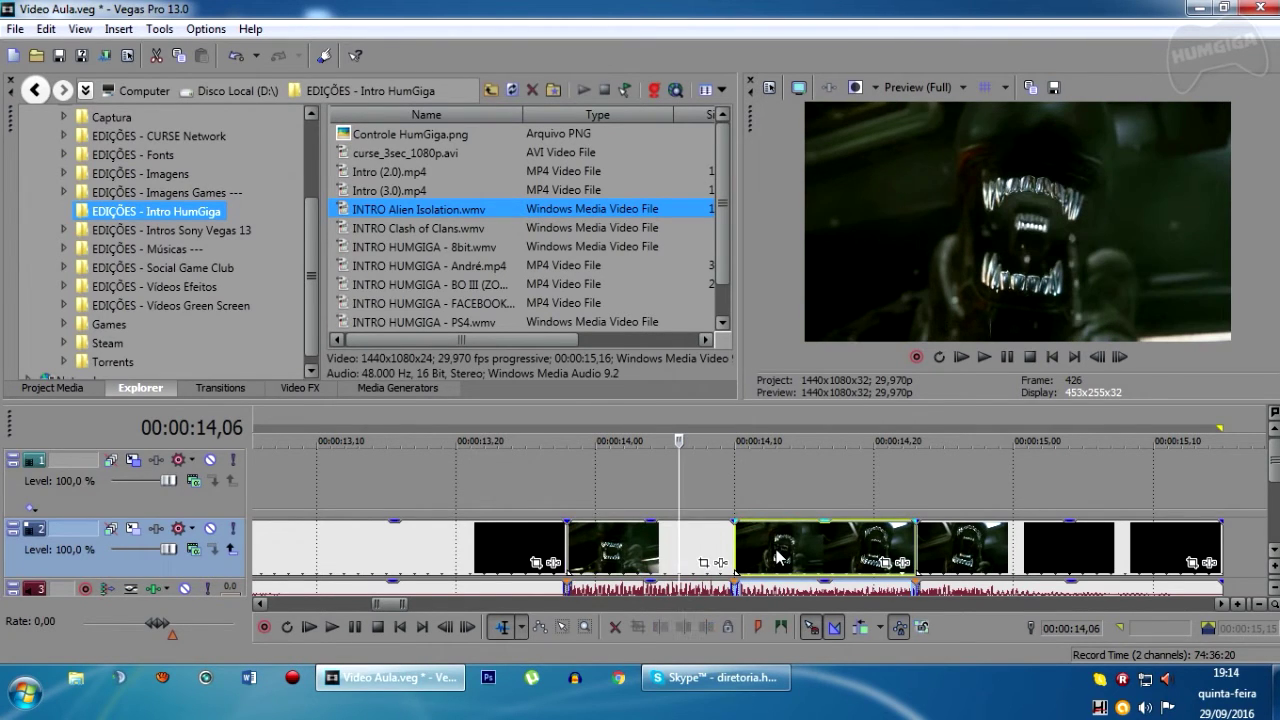
left_click_drag(744, 555, 757, 553)
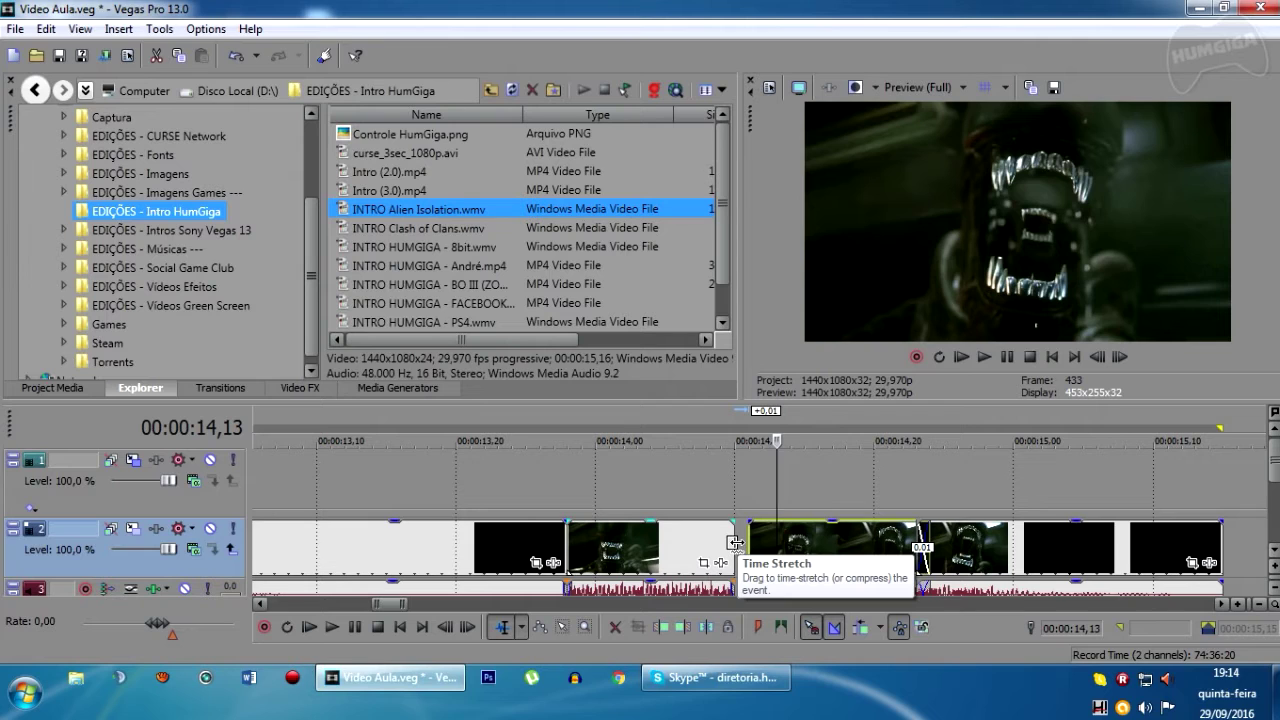
Try to time-compress the alien segment that starts at 00:00:13,28 by 9 frames and play back the result.
left_click_drag(735, 543, 608, 543)
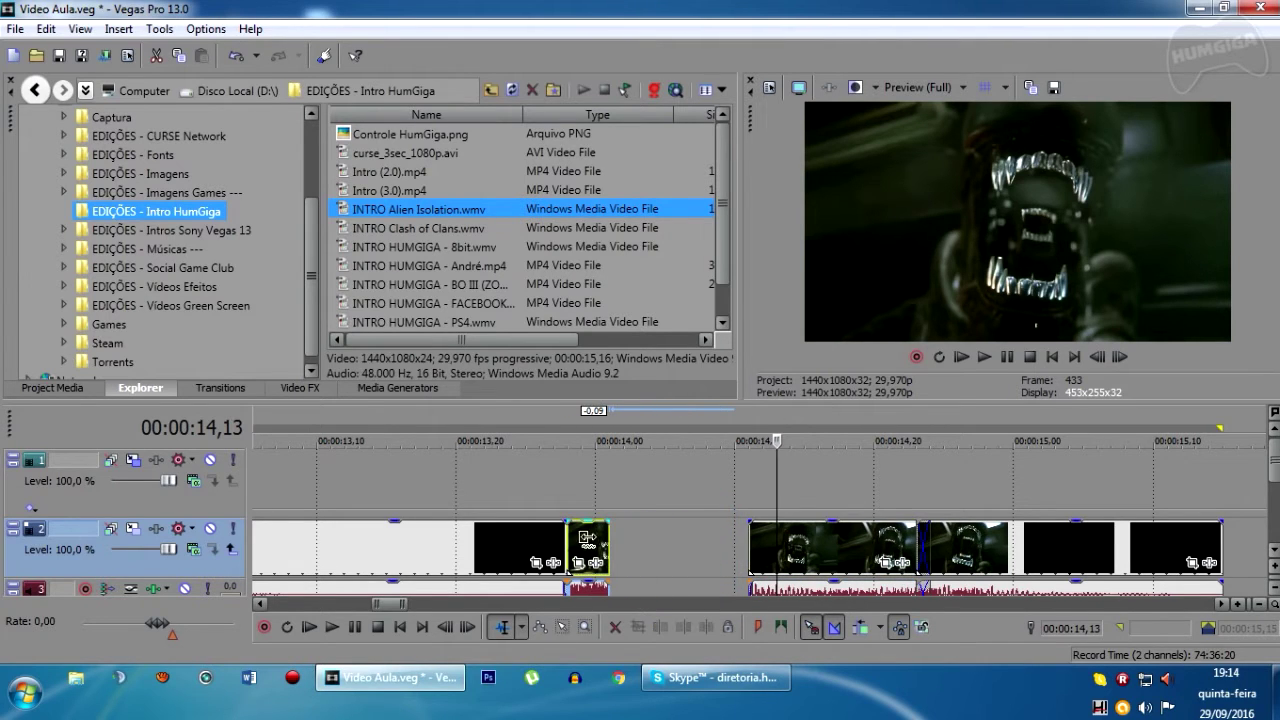
left_click(537, 489)
key("Return")
key("Return")
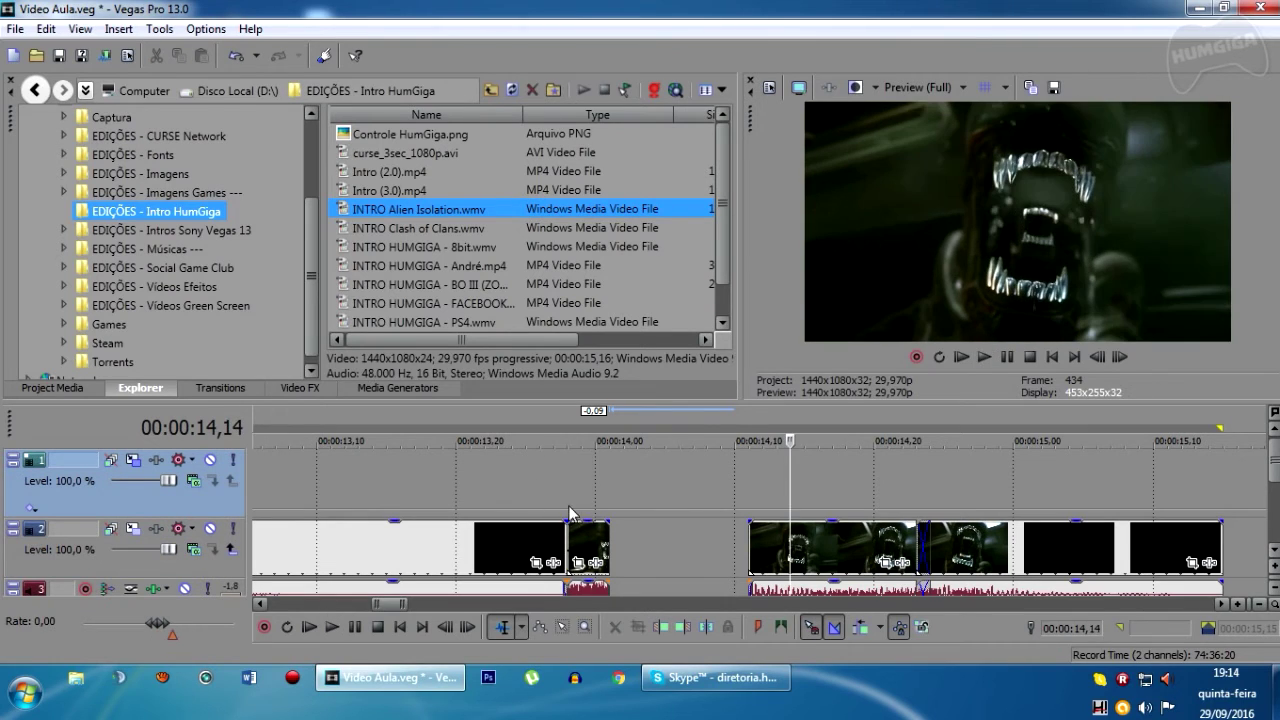
left_click(577, 513)
key("Return")
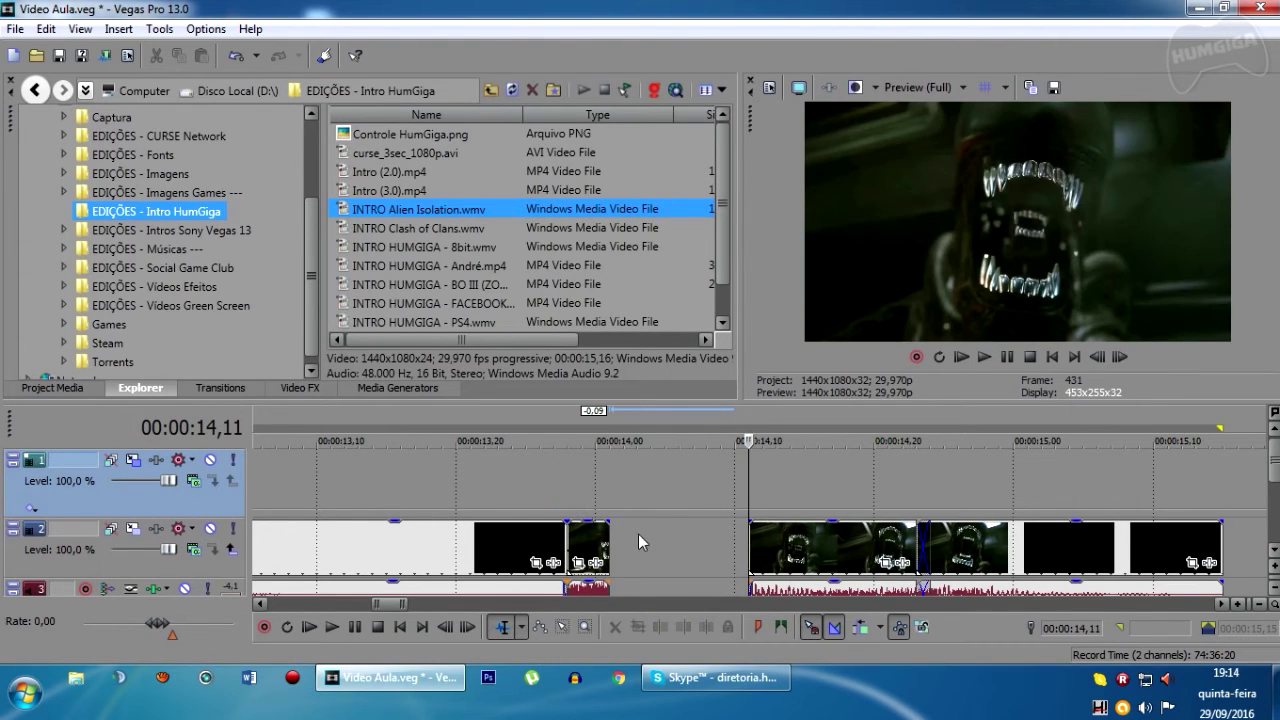
key("Return")
Time-compress the whole alien segment starting at 00:00:13,28 by 19 frames, play it back and undo the compression.
left_click(800, 545)
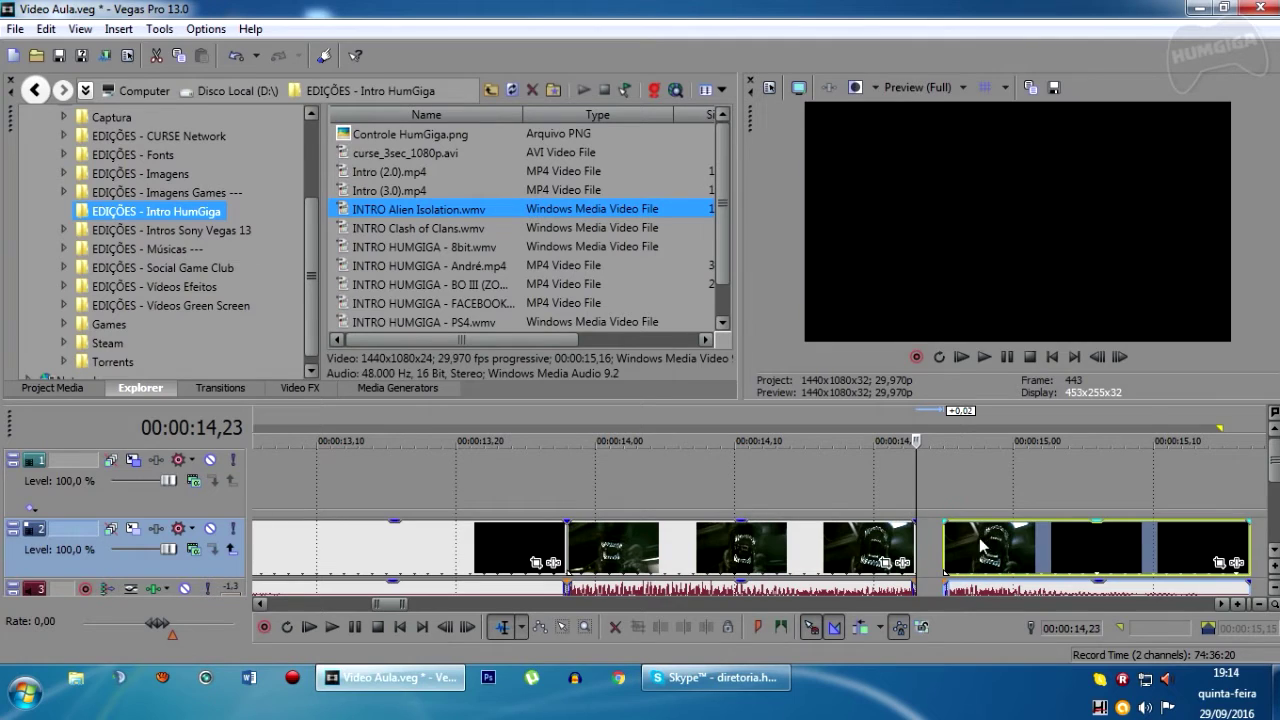
left_click_drag(915, 548, 650, 540)
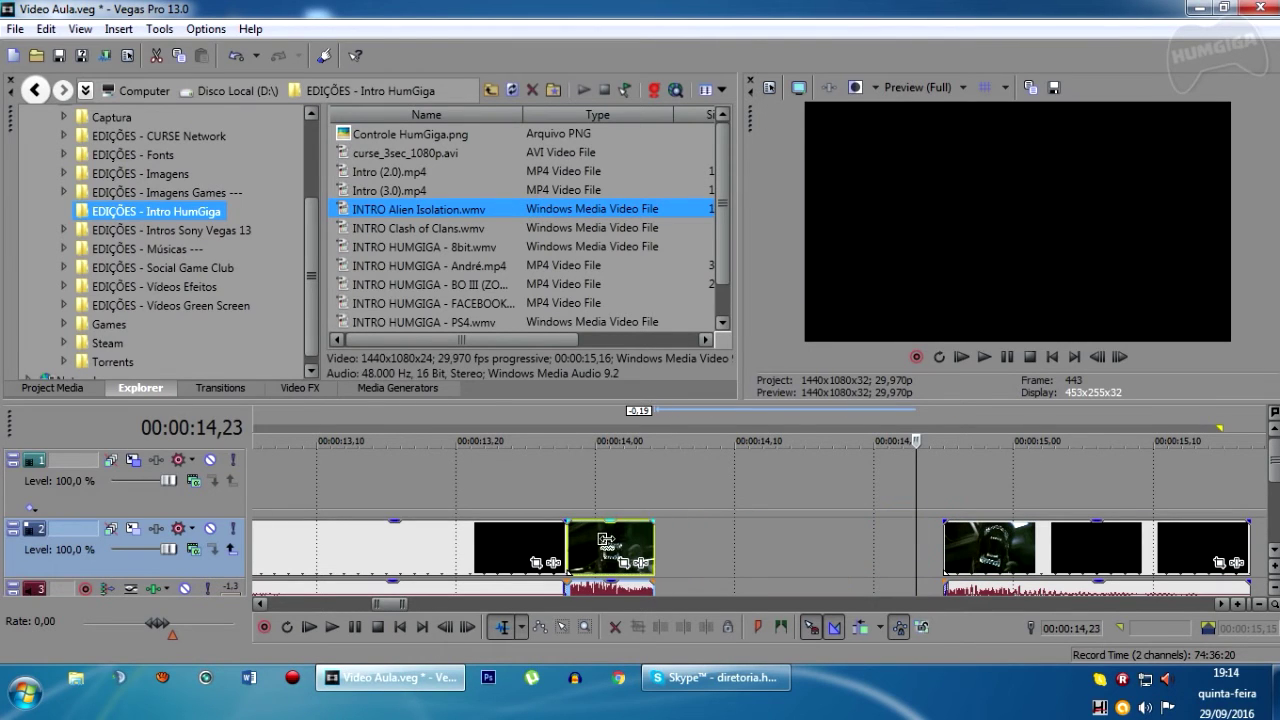
left_click(552, 485)
key("space")
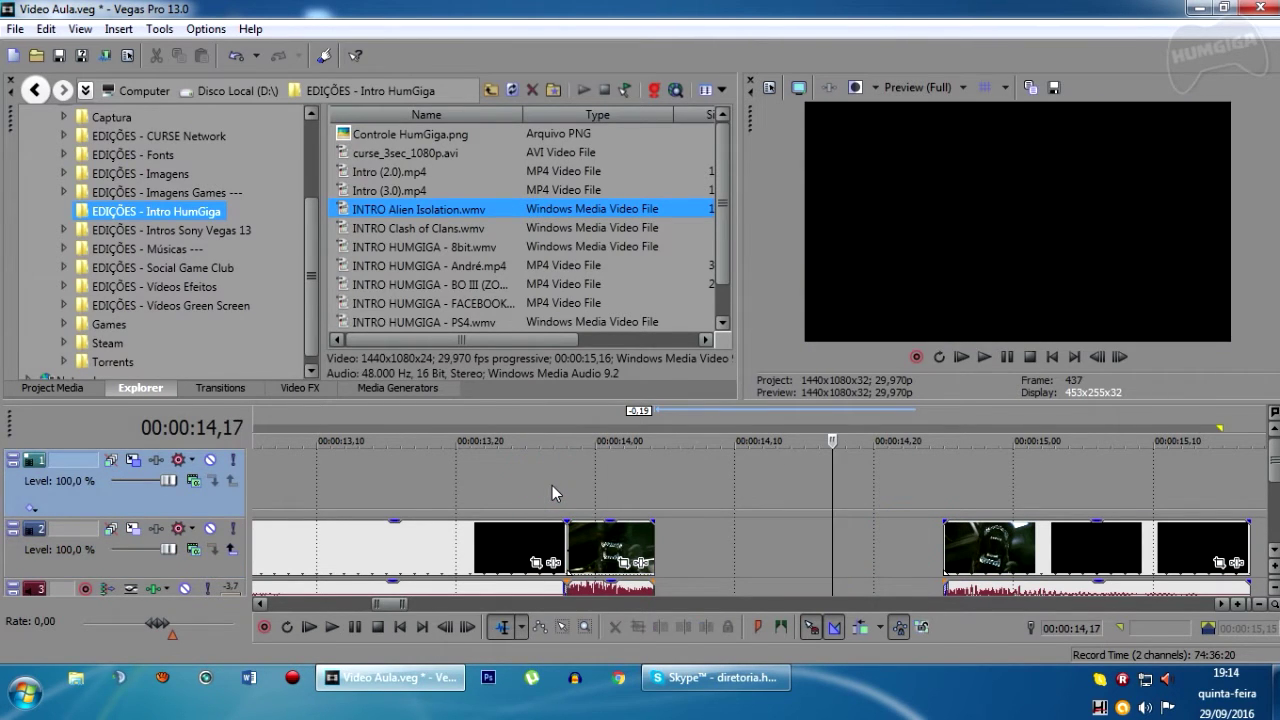
key("ctrl+z")
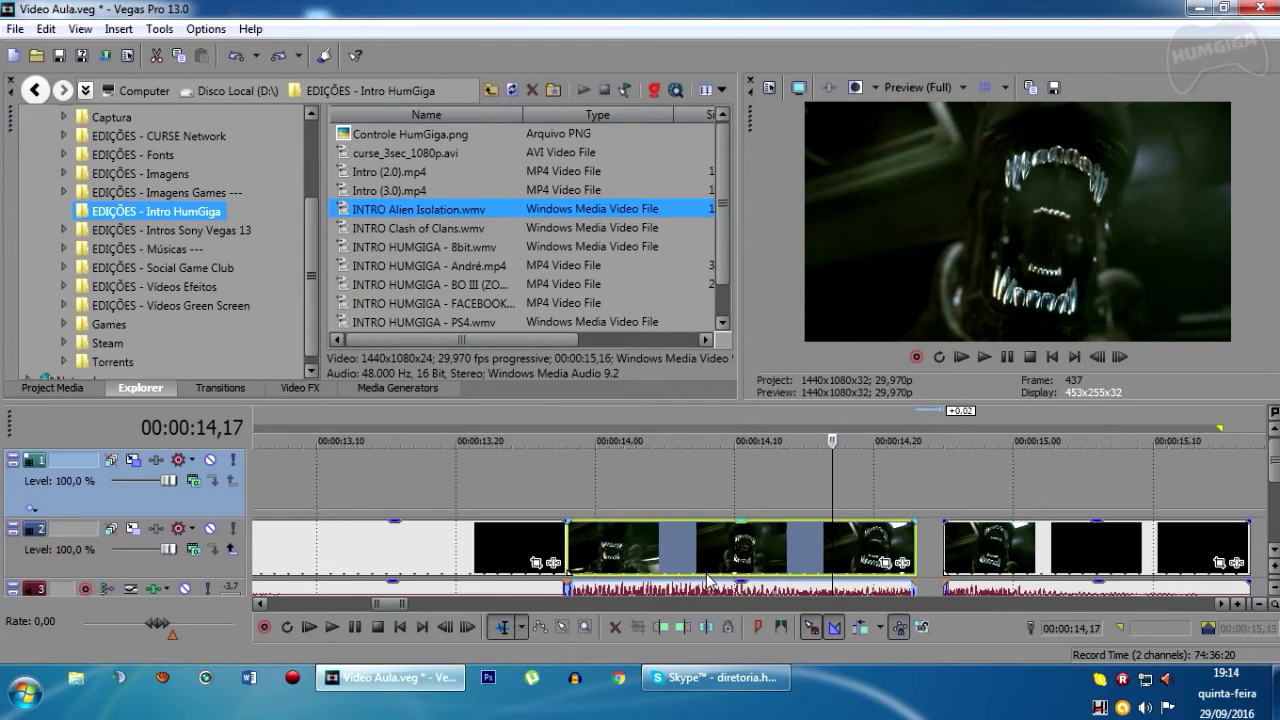
Split the alien segment and its audio at 00:00:14,10 and move the second part to about 00:00:14,20.
left_click(740, 565)
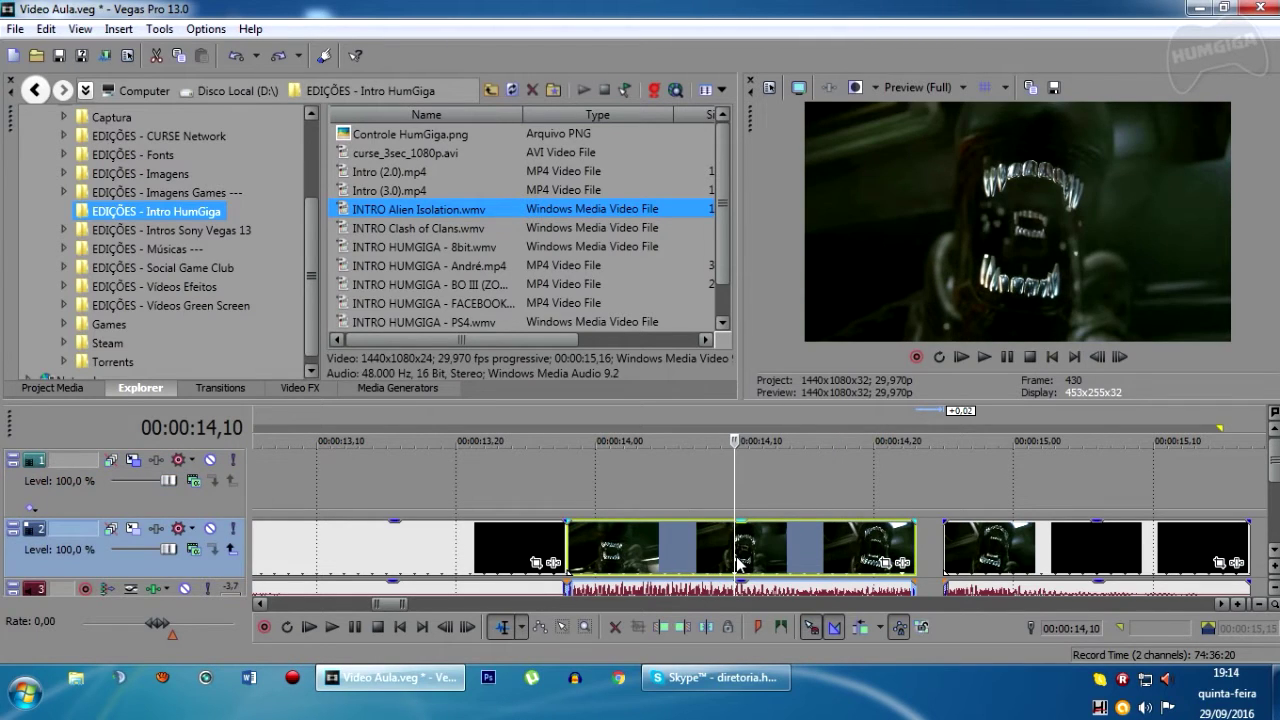
key("s")
left_click_drag(785, 541, 915, 547)
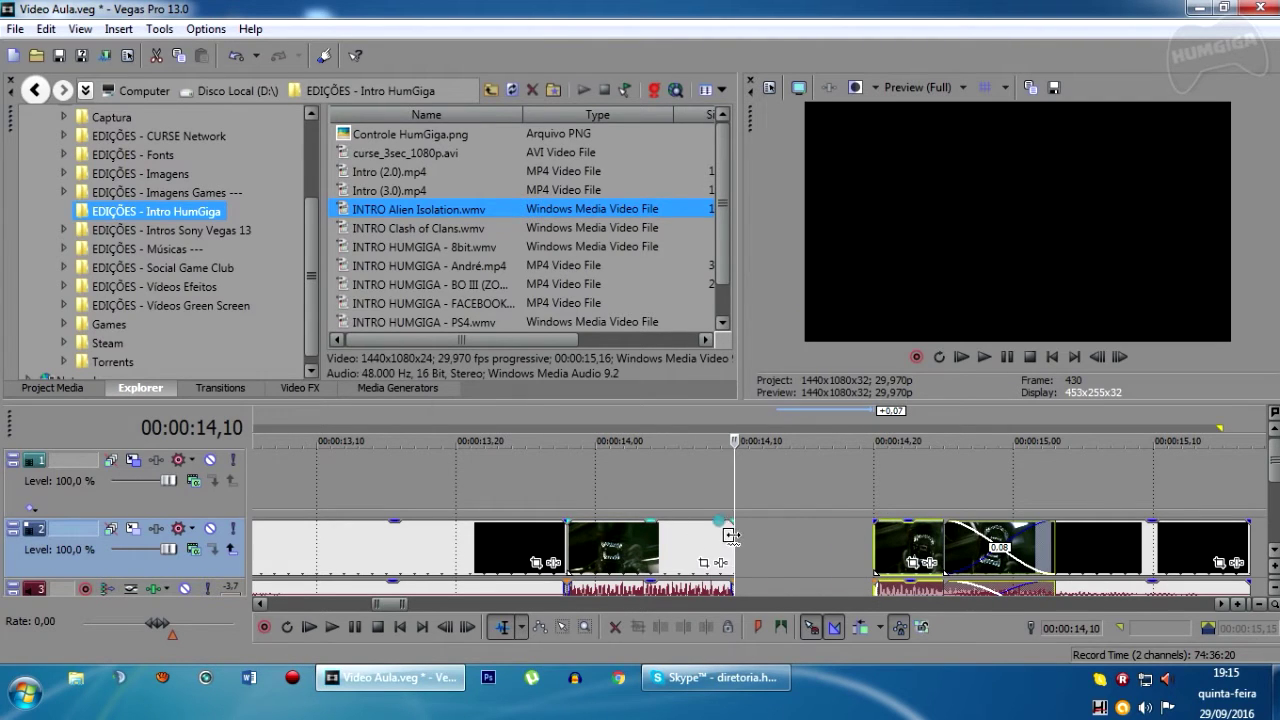
Time-stretch the first alien part to end at 00:00:15,16 and move the two following segments right behind it without gaps.
left_click_drag(731, 537, 875, 542)
left_click_drag(993, 563, 1216, 571)
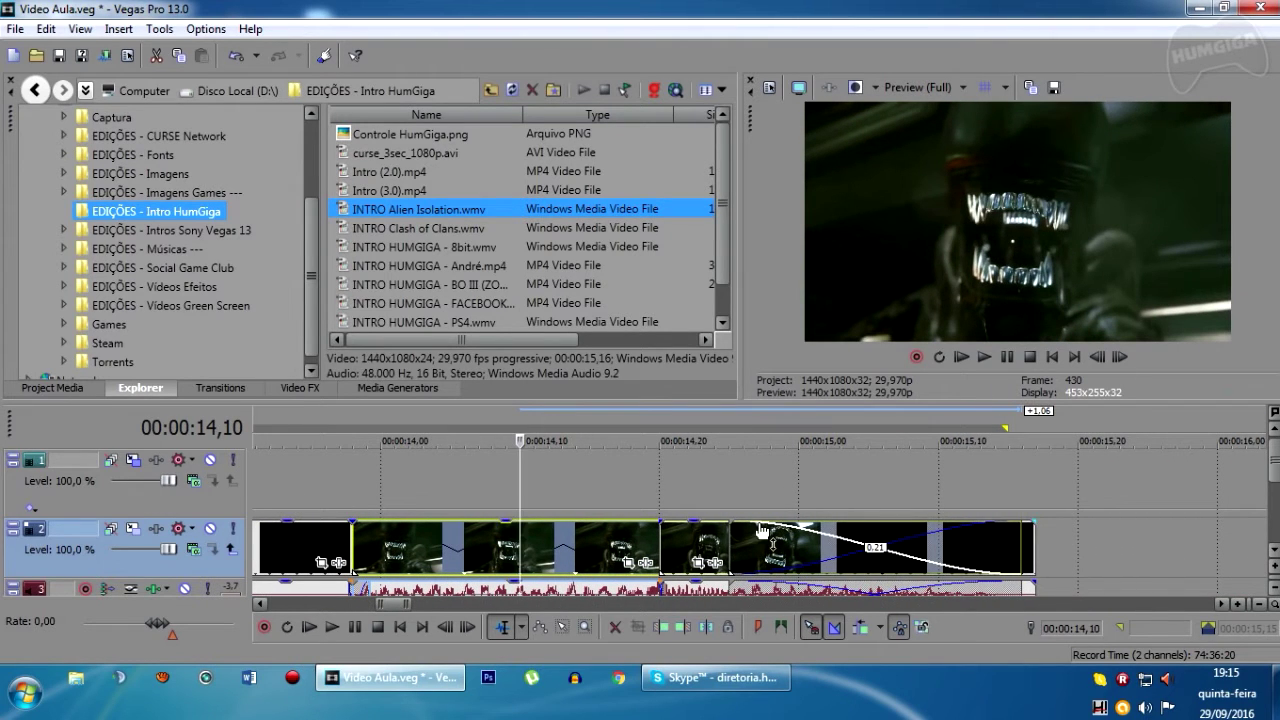
left_click_drag(762, 530, 1092, 560)
left_click_drag(1019, 541, 963, 553)
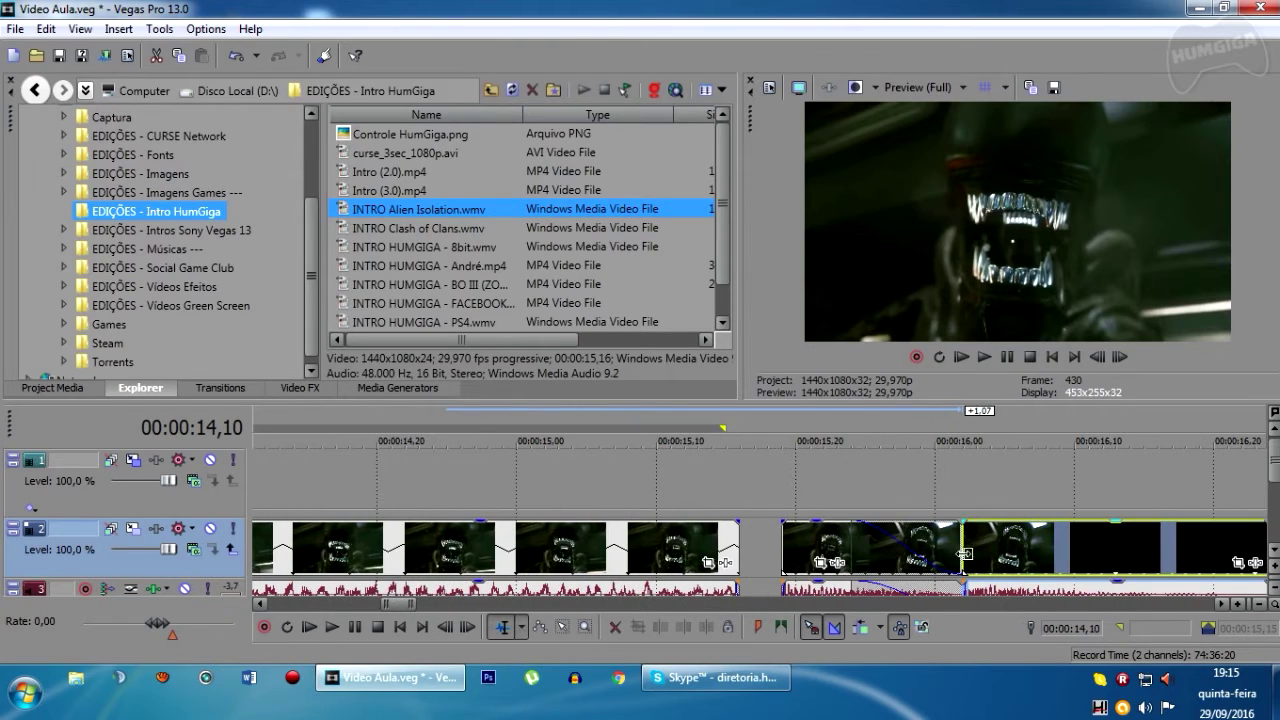
left_click_drag(866, 545, 828, 548)
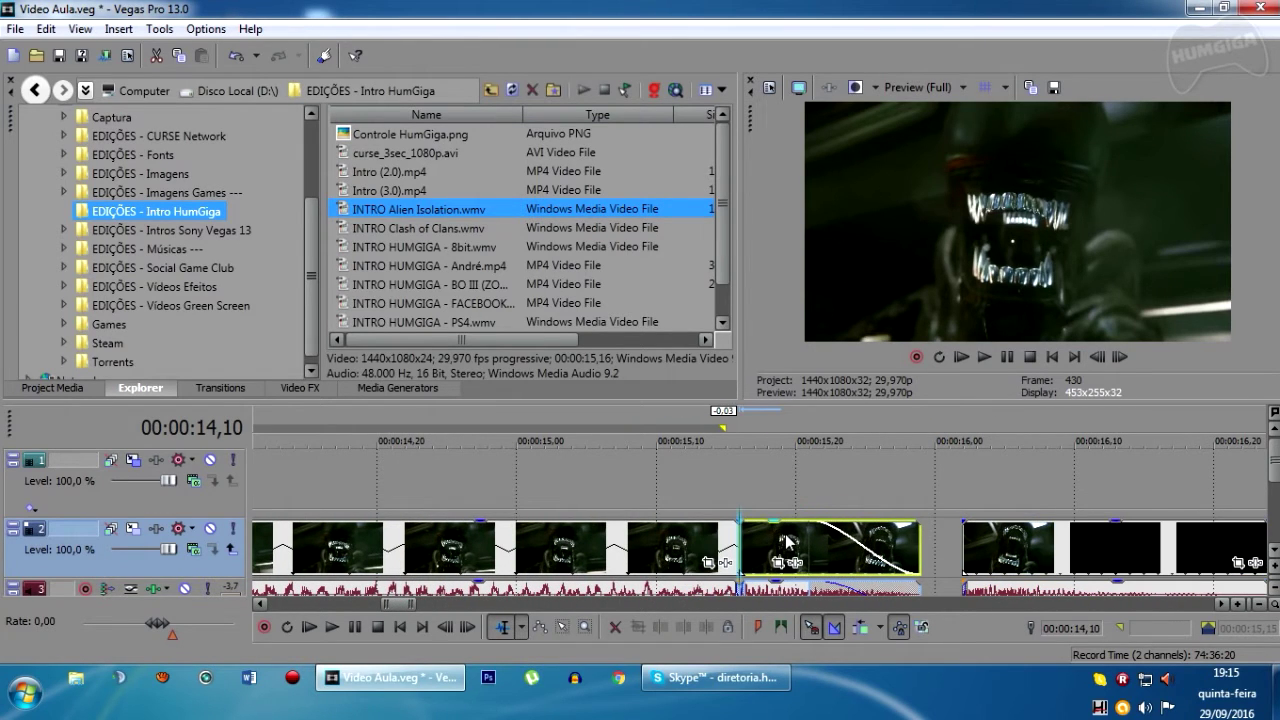
left_click_drag(1065, 560, 1024, 563)
Play back the stretched alien segment and the ones after it from 00:00:13,25.
scroll(1020, 585, "down", 3)
scroll(1024, 600, "down", 1)
left_click(680, 493)
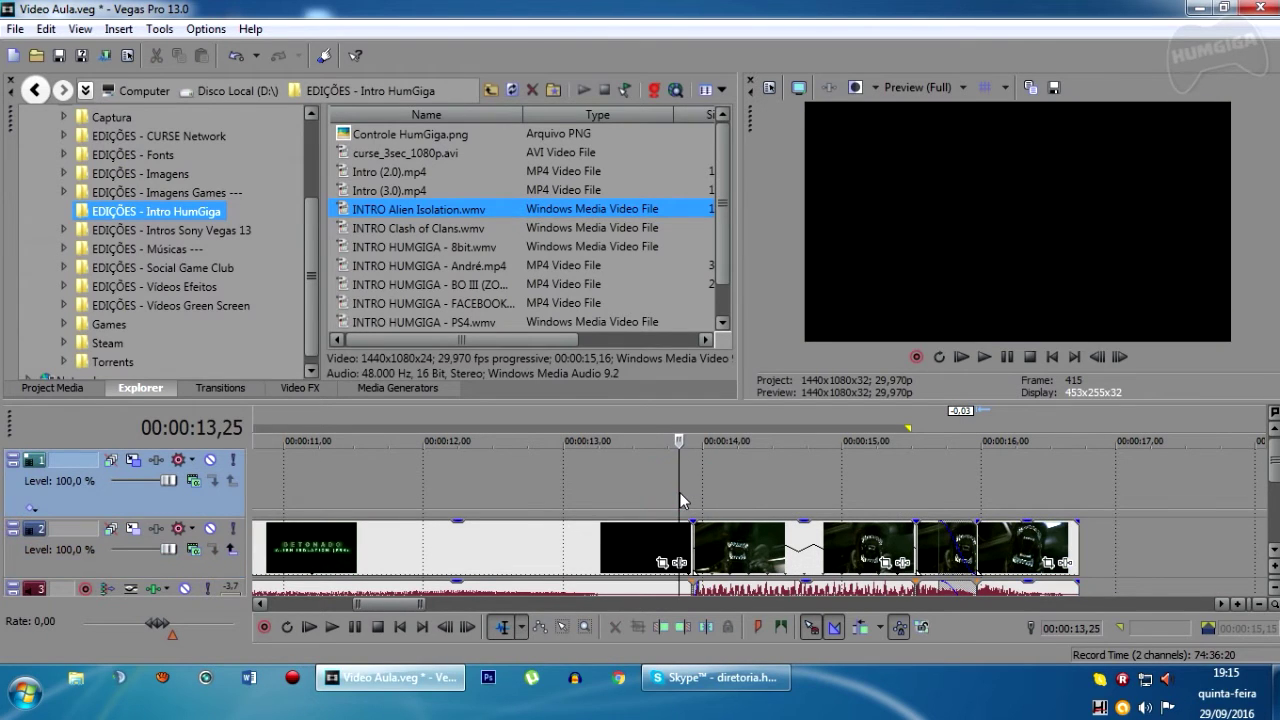
key("space")
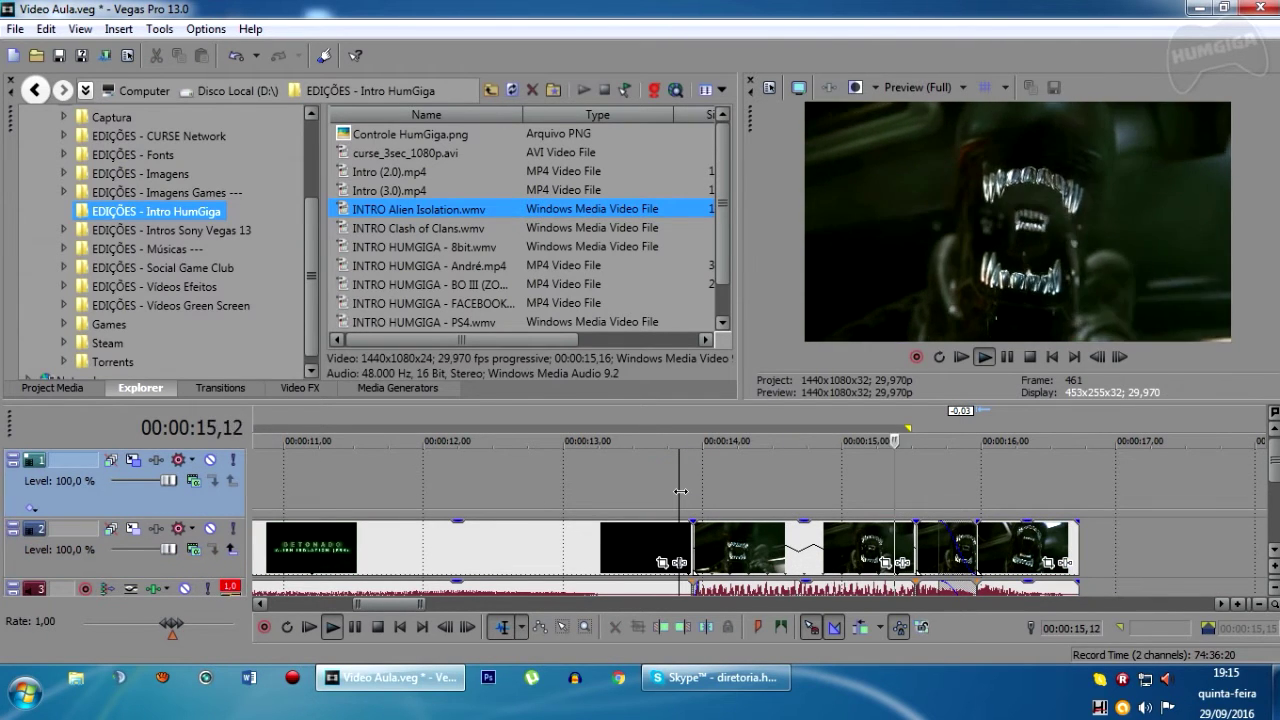
key("Return")
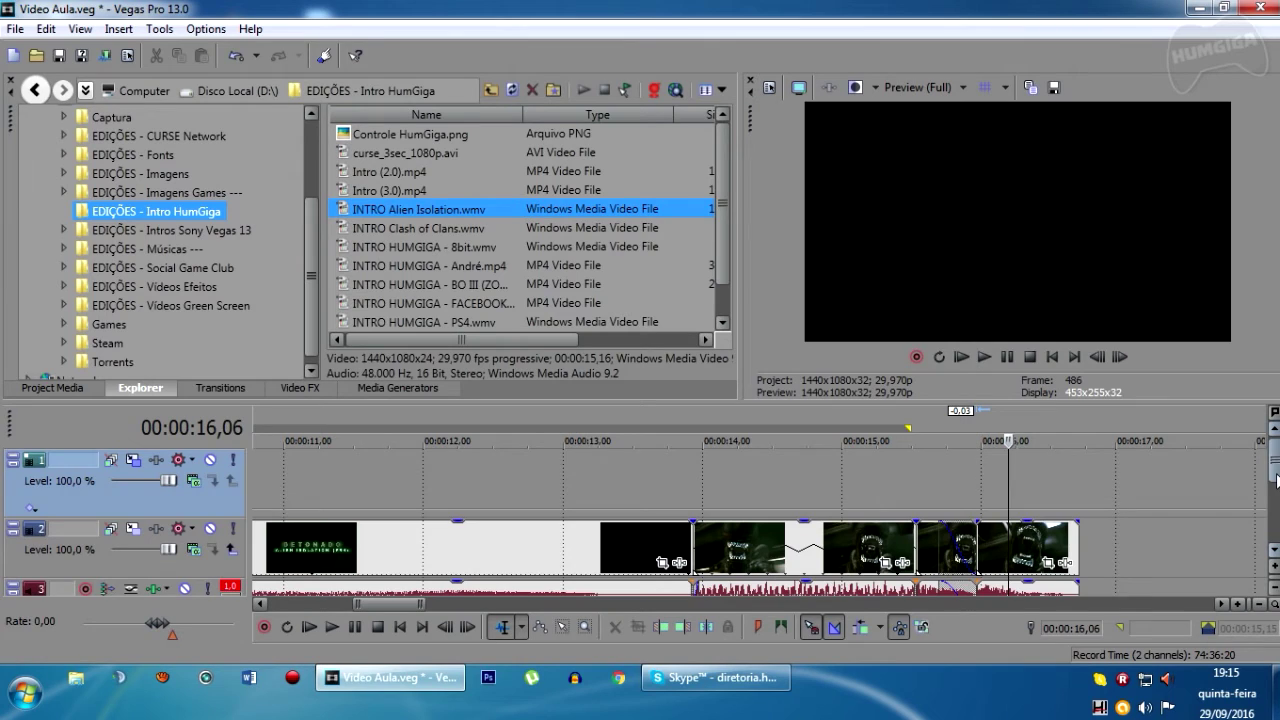
Remove the fade-out from the short alien segment that starts at 00:00:15,16 and from its audio.
scroll(1276, 495, "down", 1)
left_click(790, 555)
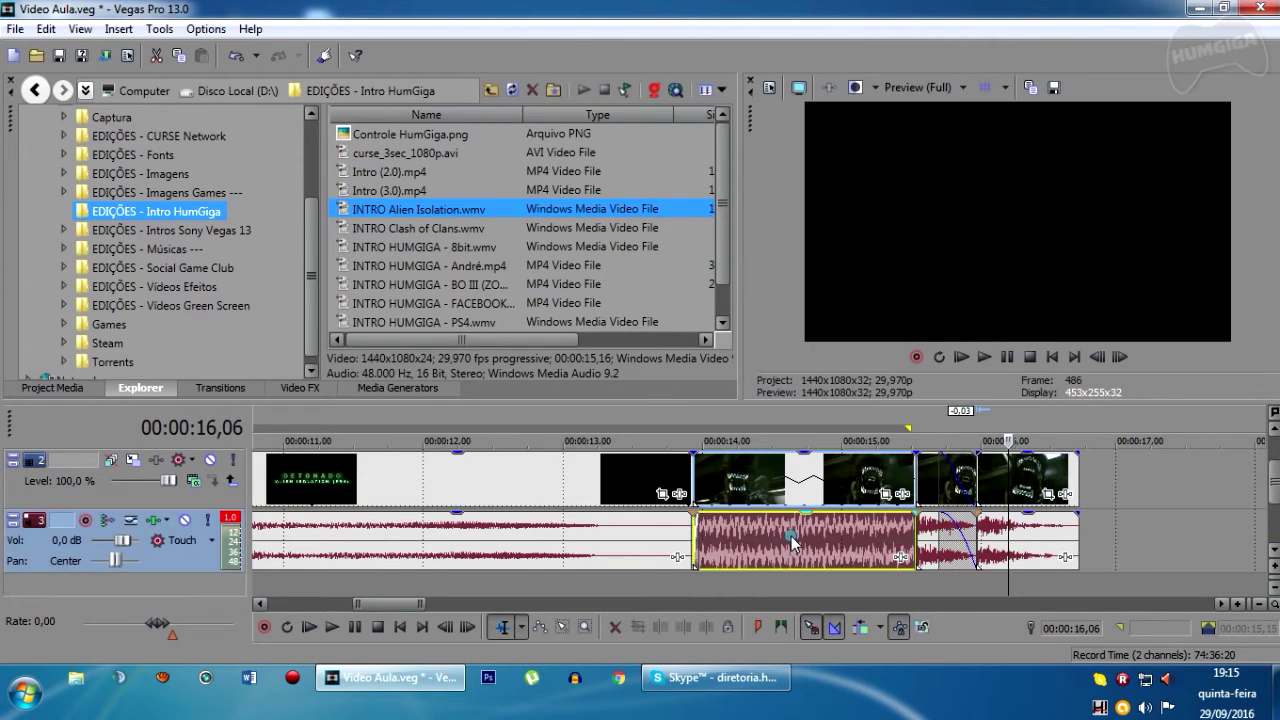
left_click(972, 515)
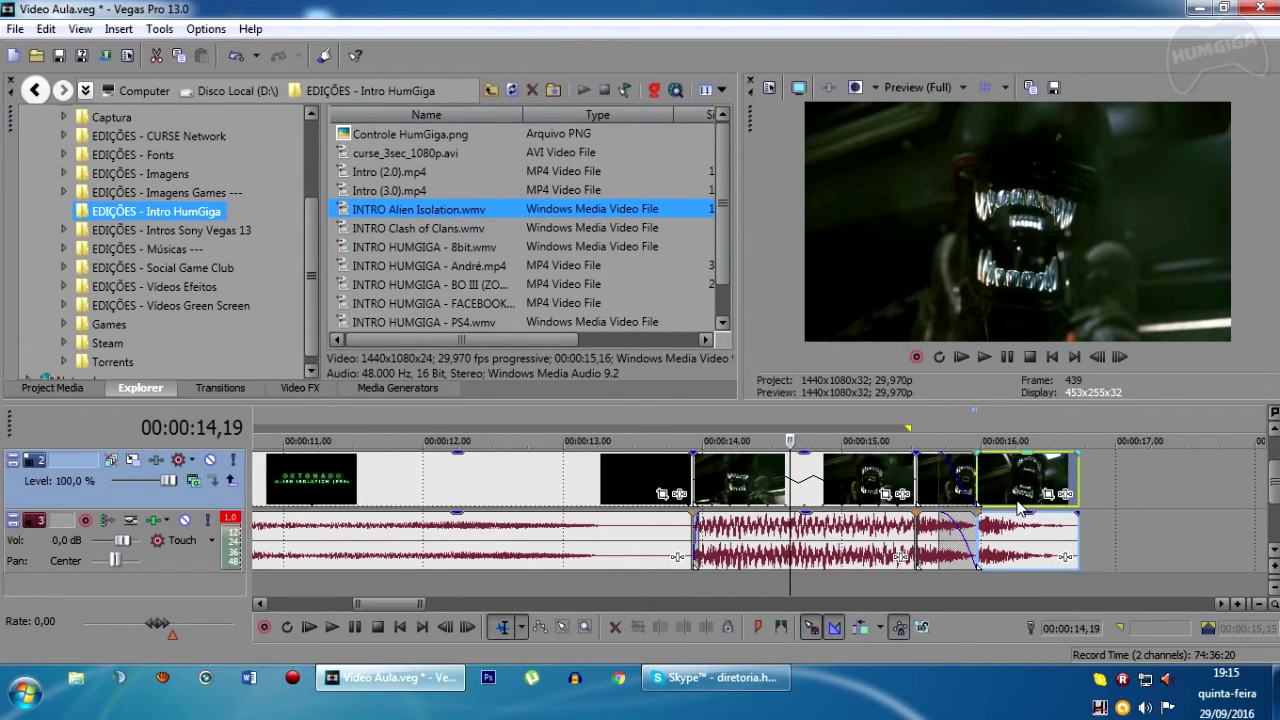
left_click(948, 540)
left_click(837, 498)
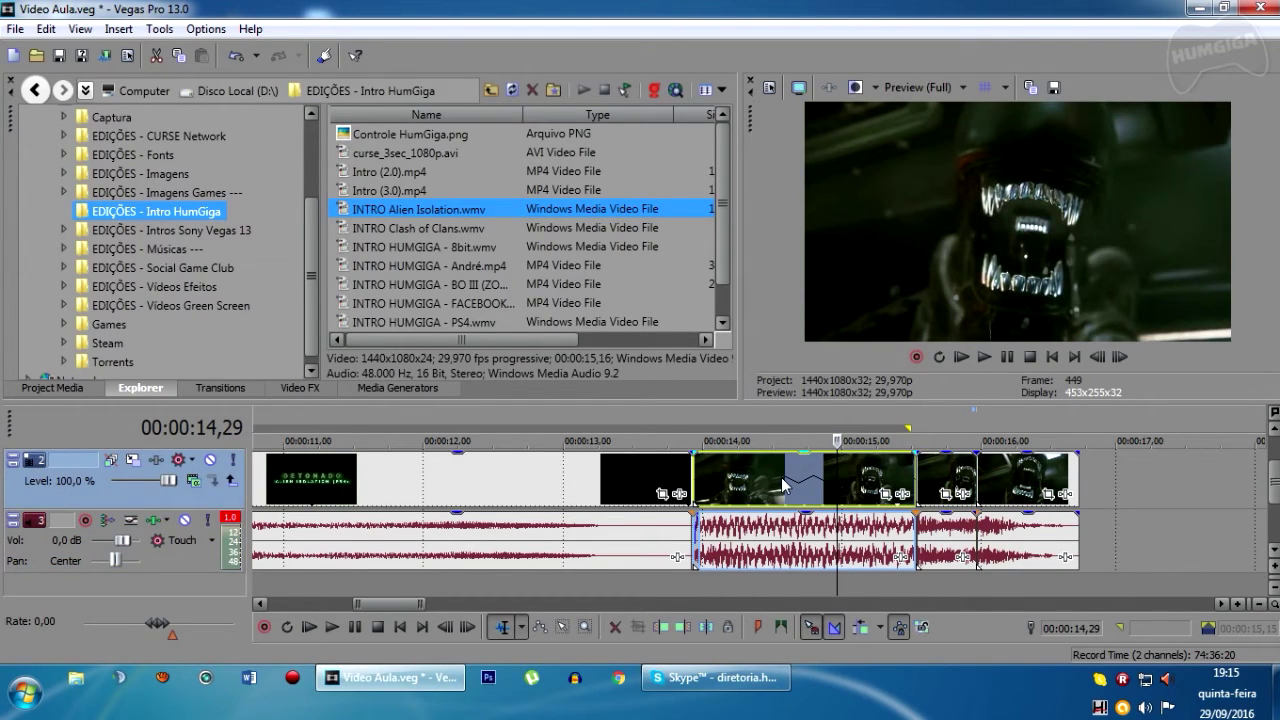
Set the stretched alien segment's audio to the Classic time stretch method and lock its pitch change to the stretch.
left_click(781, 538)
right_click(781, 538)
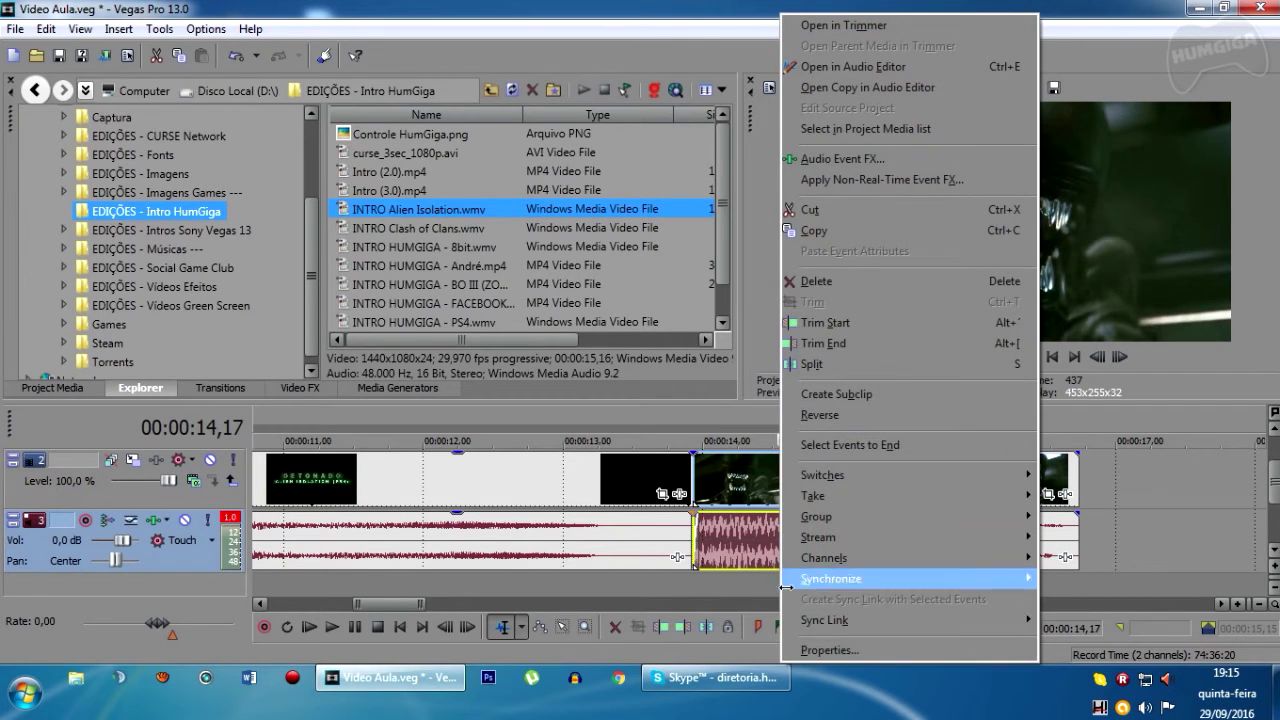
left_click(811, 651)
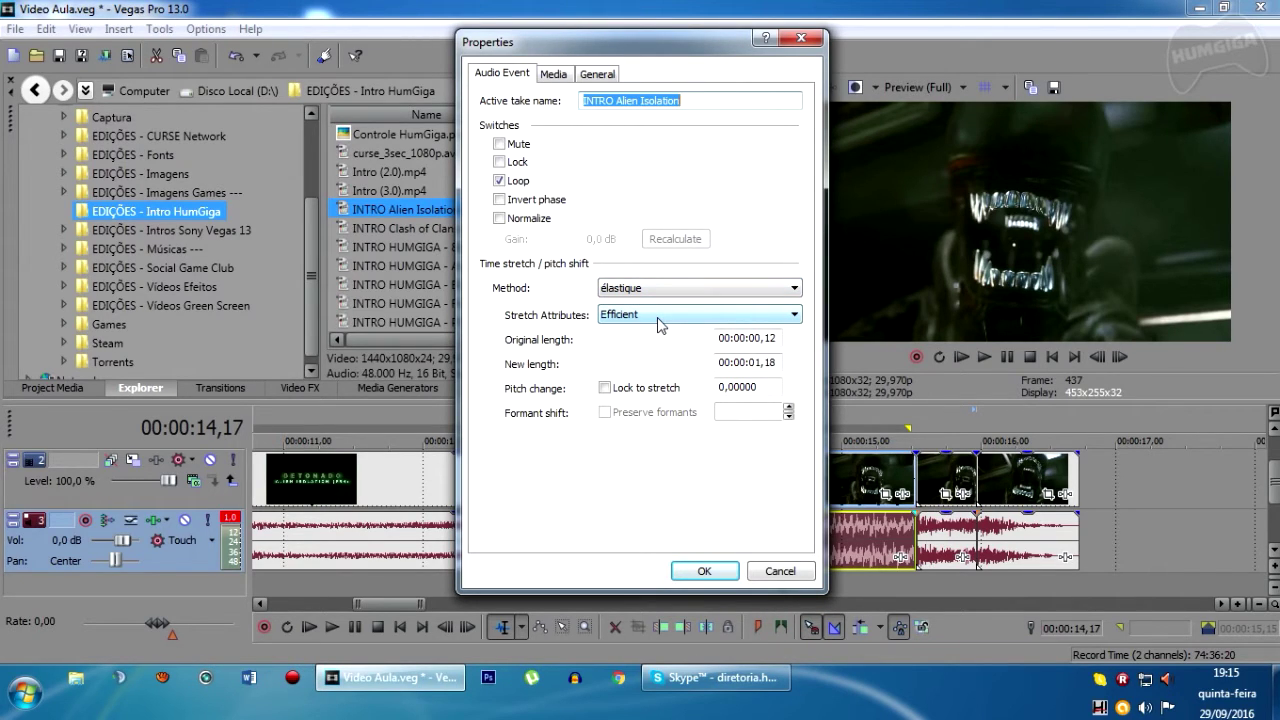
left_click(658, 294)
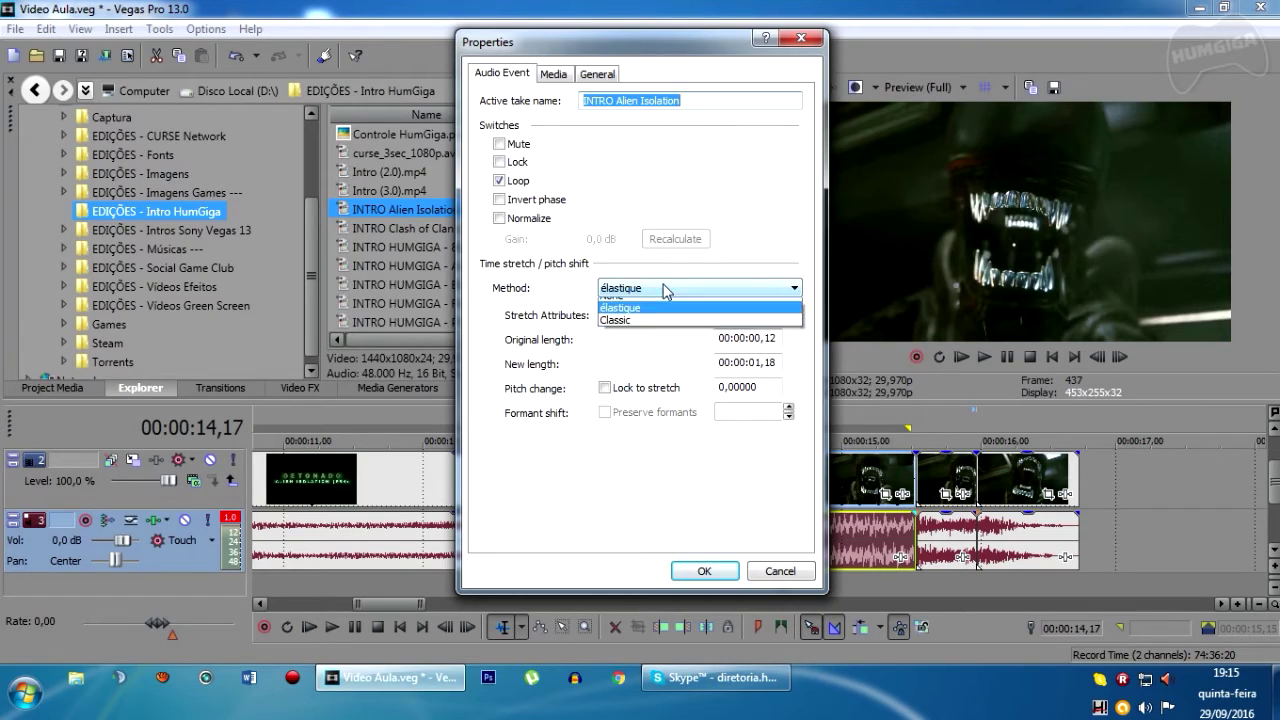
left_click(630, 337)
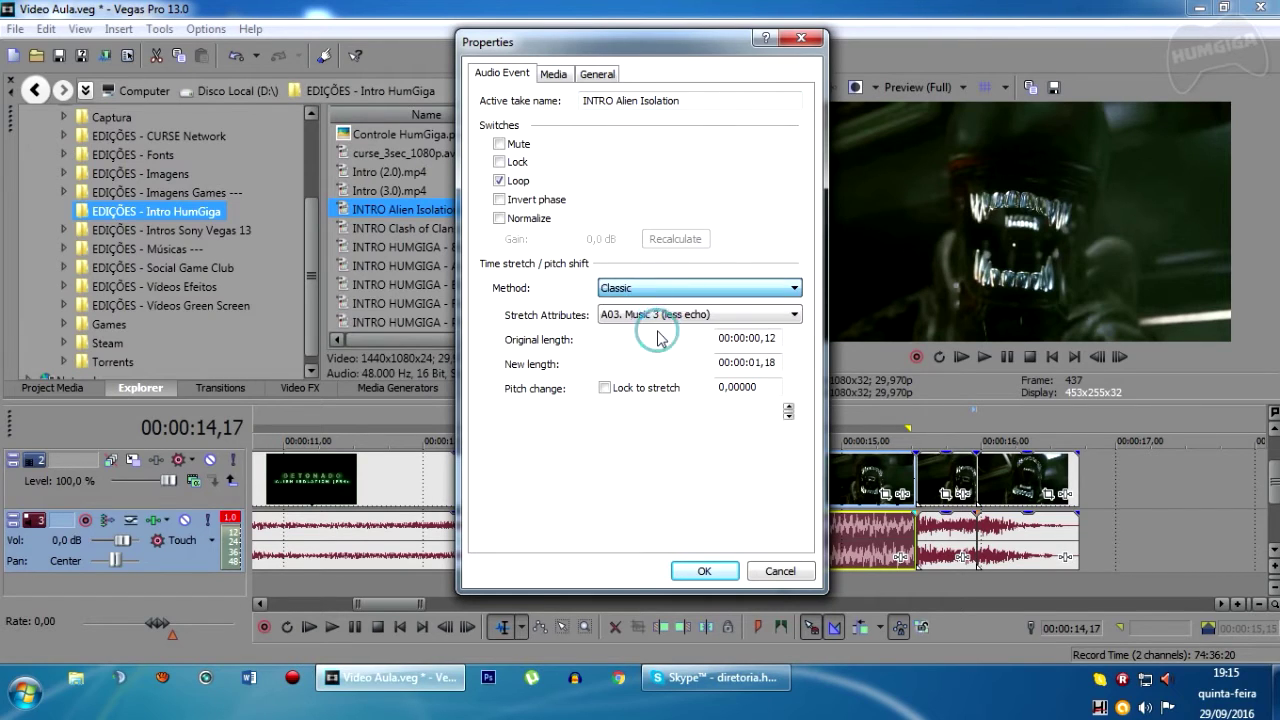
left_click(604, 388)
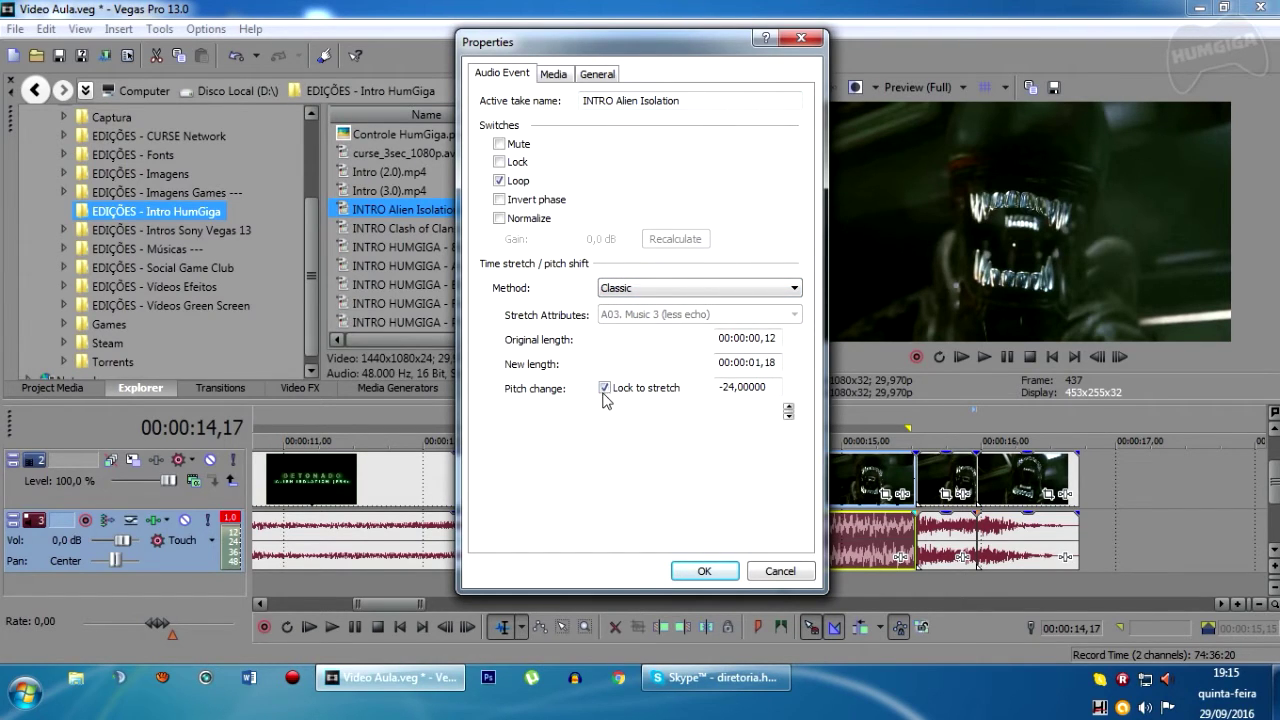
left_click(699, 571)
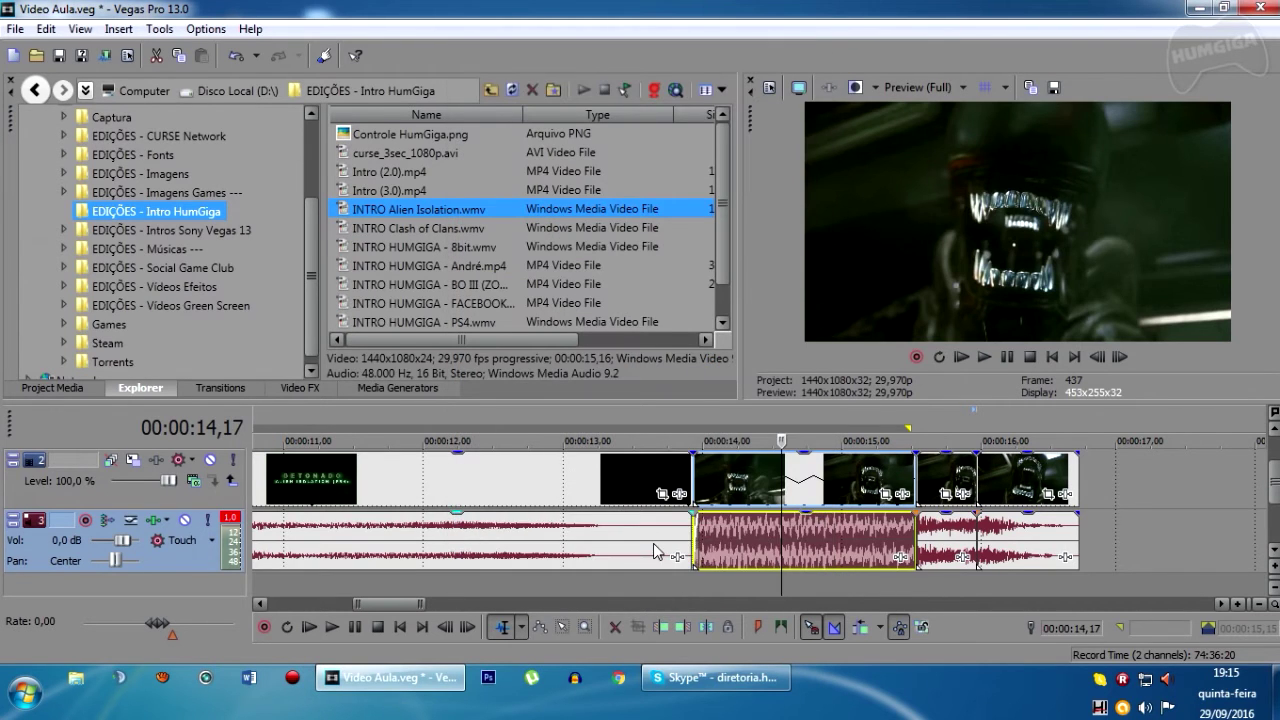
Play back the timeline from just before the stretched alien segment to hear its slowed audio.
left_click(653, 543)
key("space")
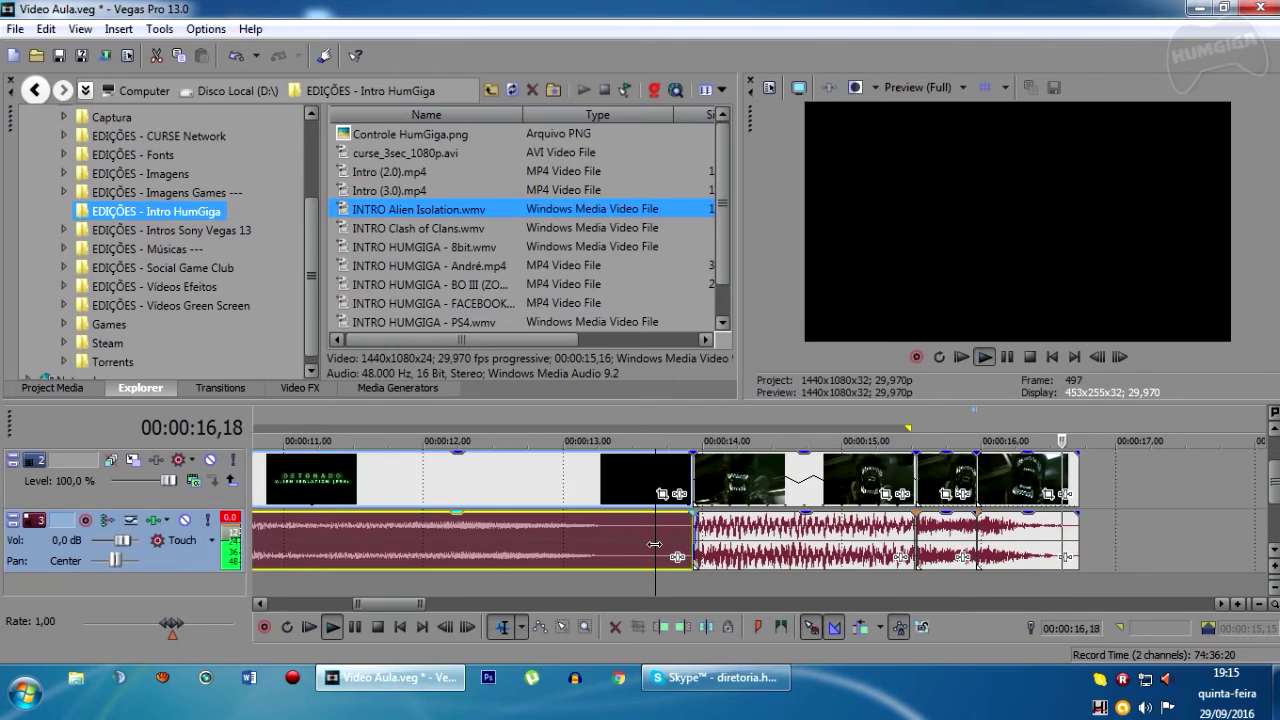
scroll(318, 551, "down", 10)
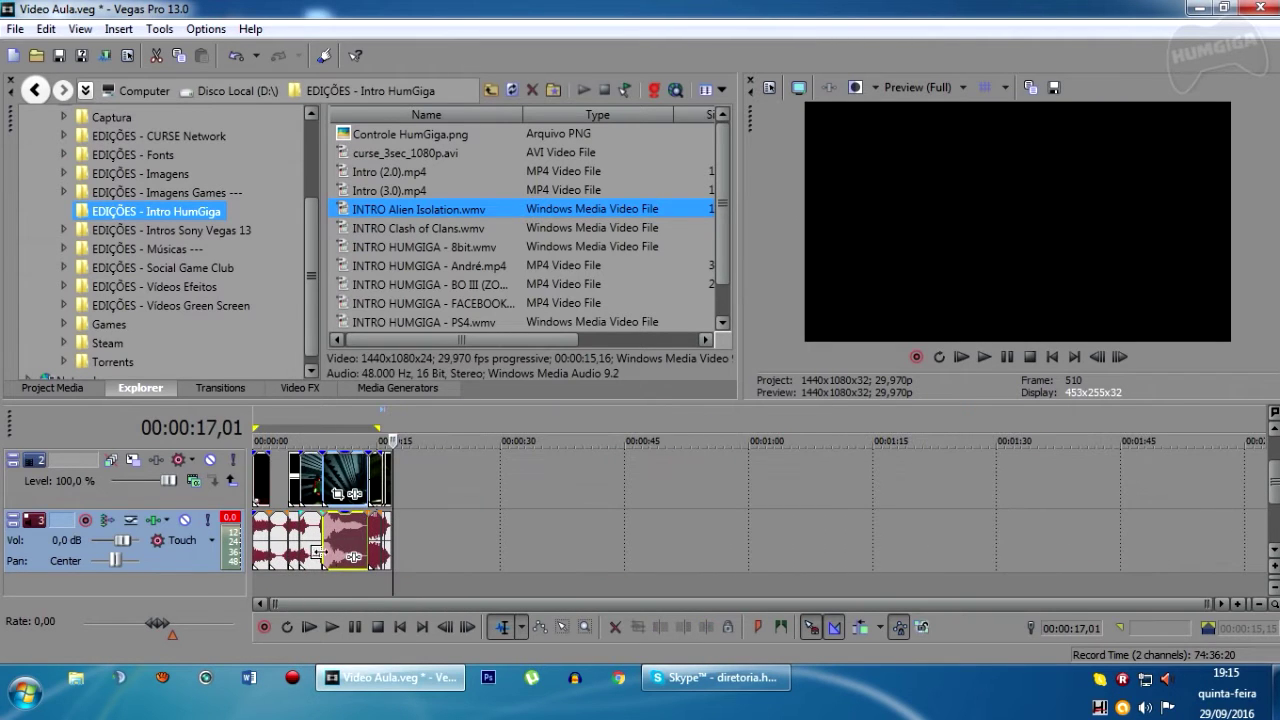
Return the playhead to the project start and minimize the height of the audio track.
left_click(400, 627)
scroll(392, 600, "up", 4)
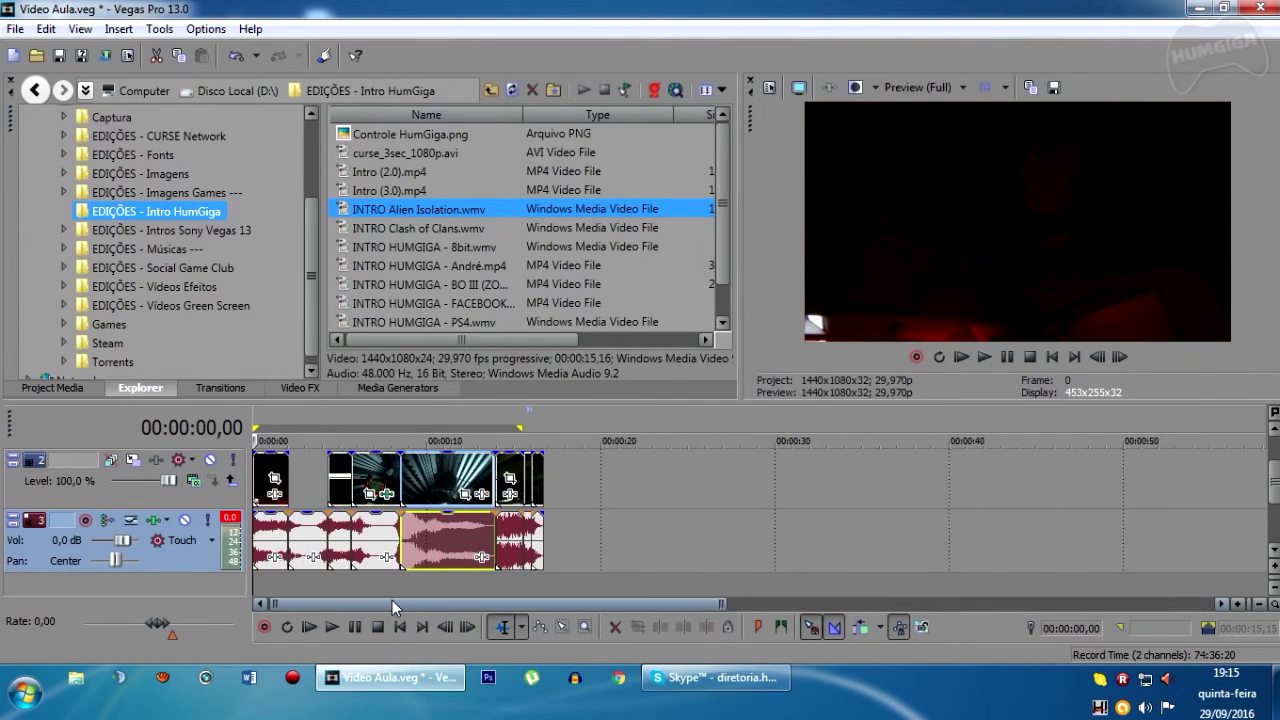
scroll(392, 600, "up", 2)
left_click(12, 519)
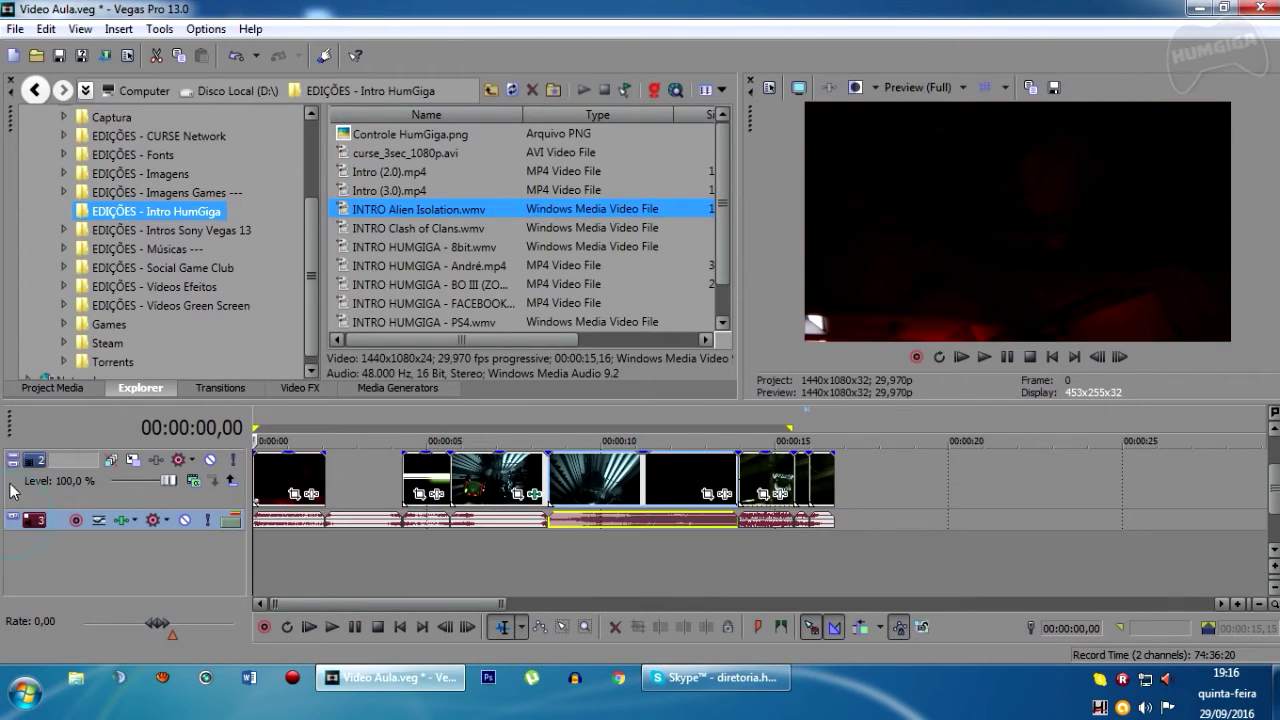
scroll(313, 433, "up", 2)
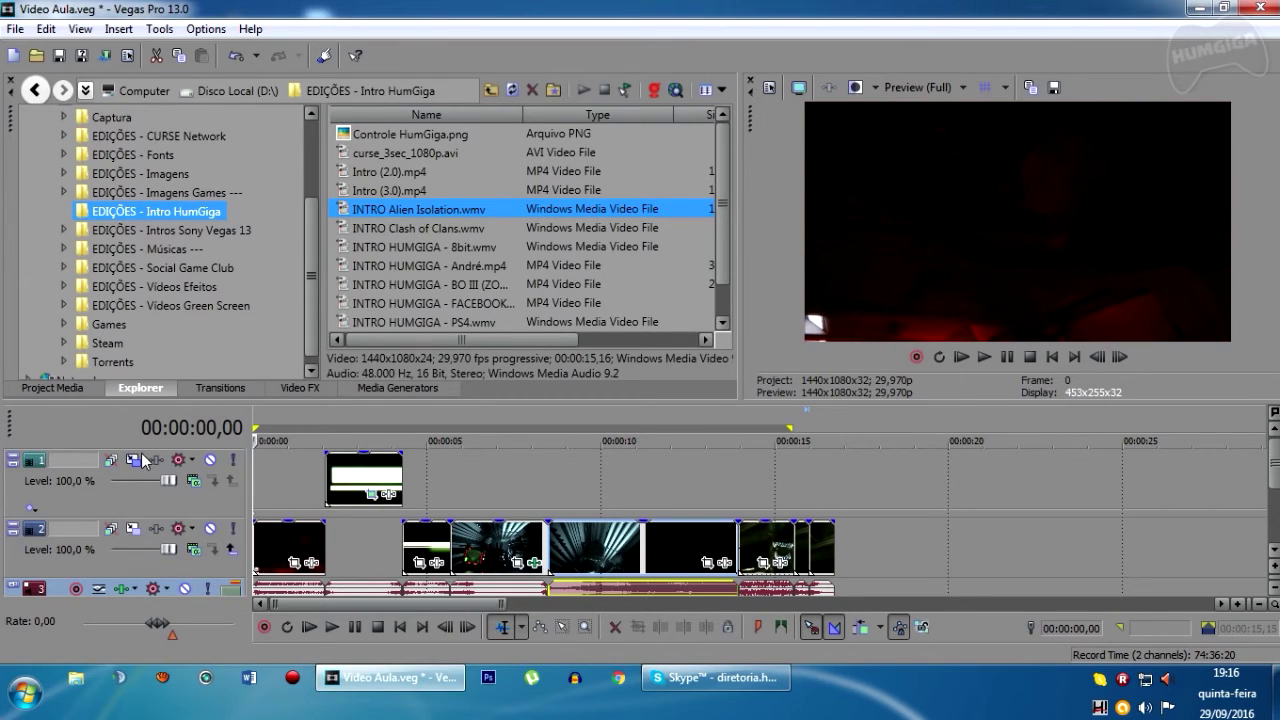
Browse the "EDIÇÕES - Vídeos Green Screen" folder, looking into its Animais subfolder and opening the Dragões subfolder.
left_click_drag(311, 272, 314, 245)
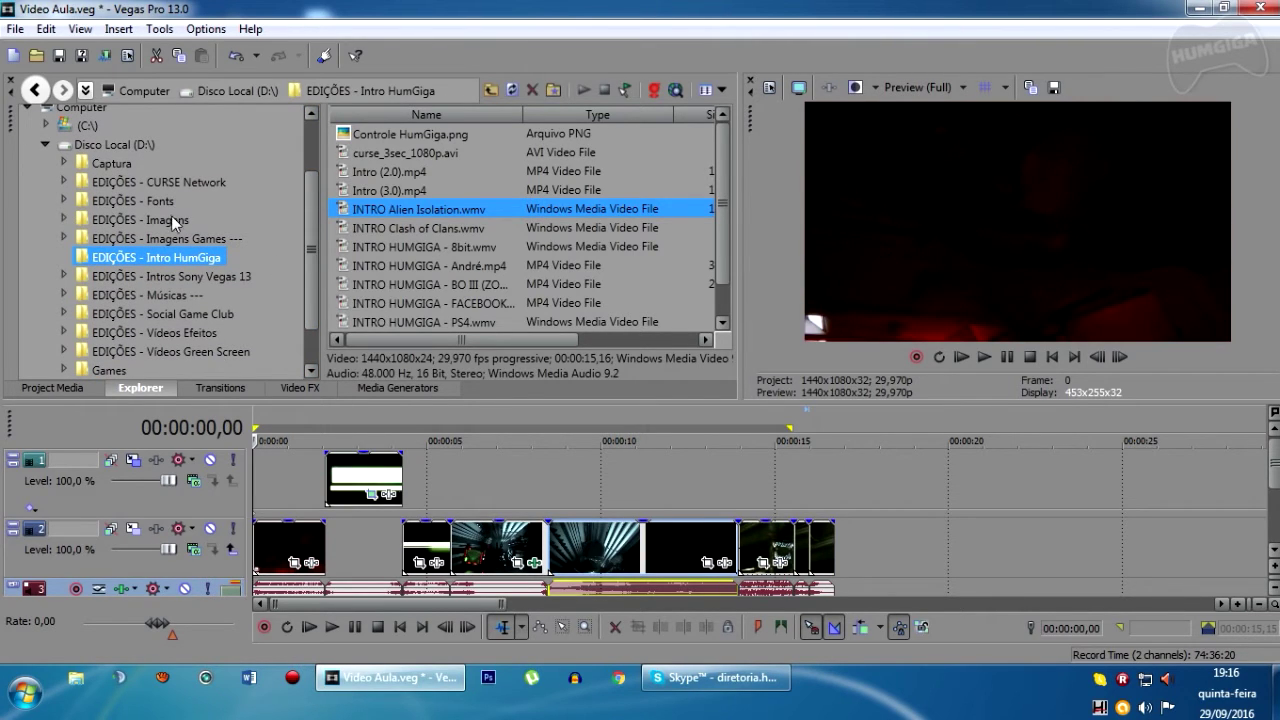
double_click(165, 351)
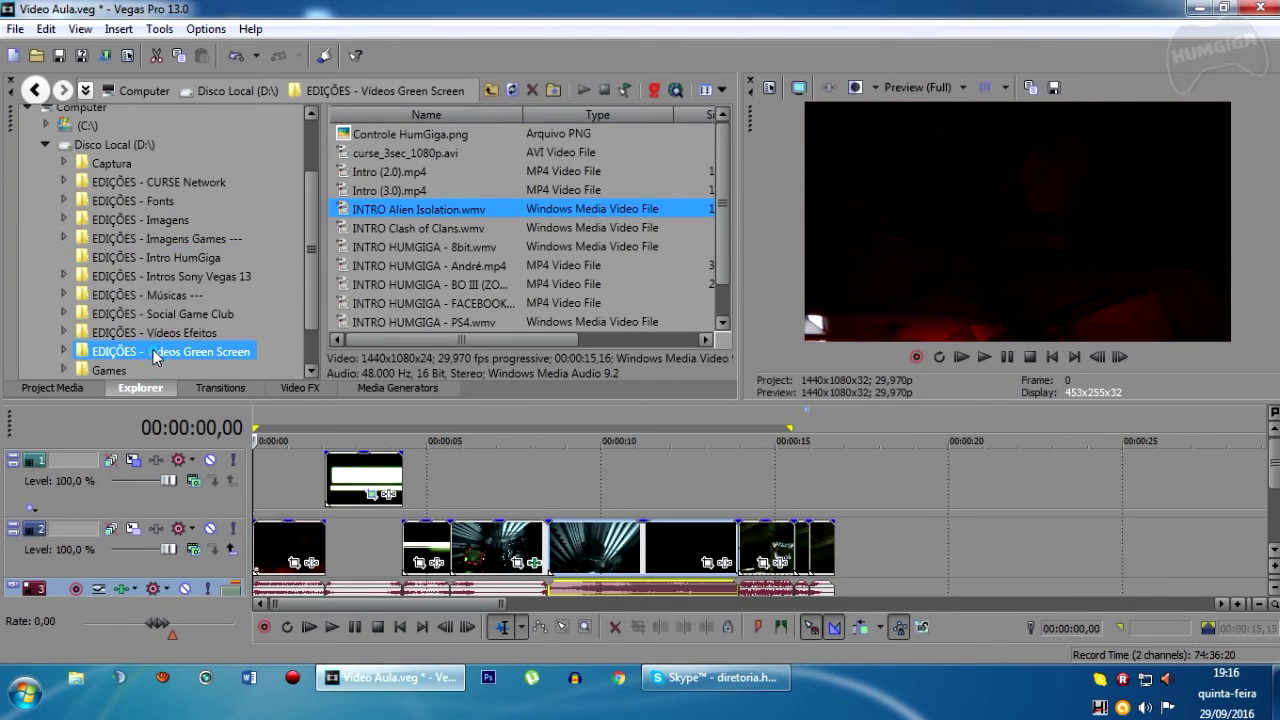
double_click(390, 150)
left_click(383, 150)
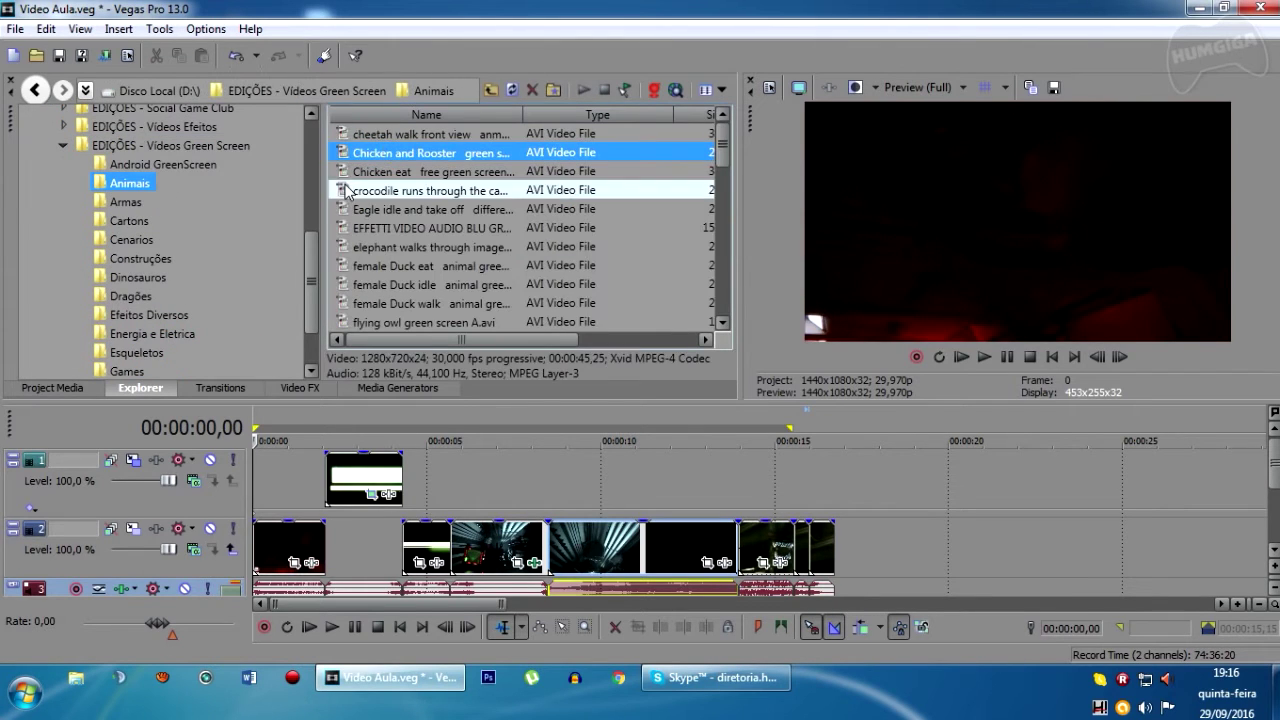
left_click(386, 134)
left_click(130, 296)
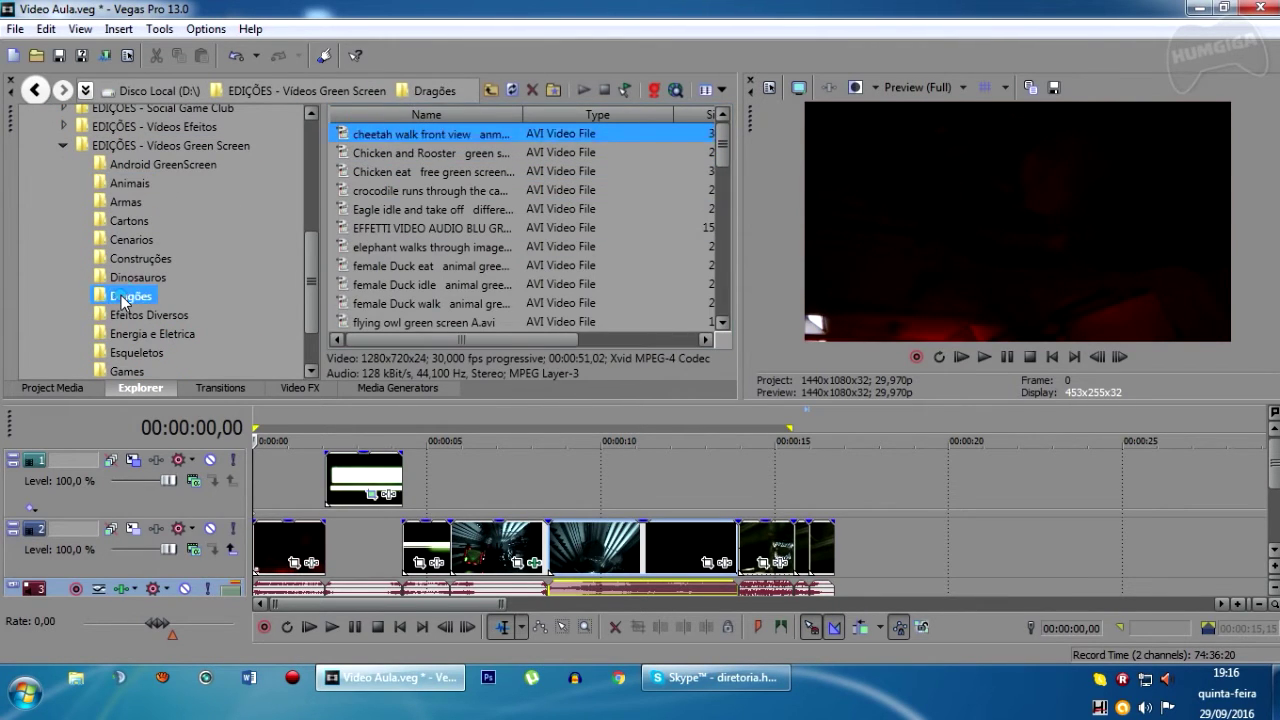
Add the "demon wings in motion" green screen video with its audio on new top tracks at about 00:00:19 and preview 00:00:34,01.
left_click_drag(420, 134, 840, 475)
left_click_drag(921, 489, 935, 458)
left_click(1005, 486)
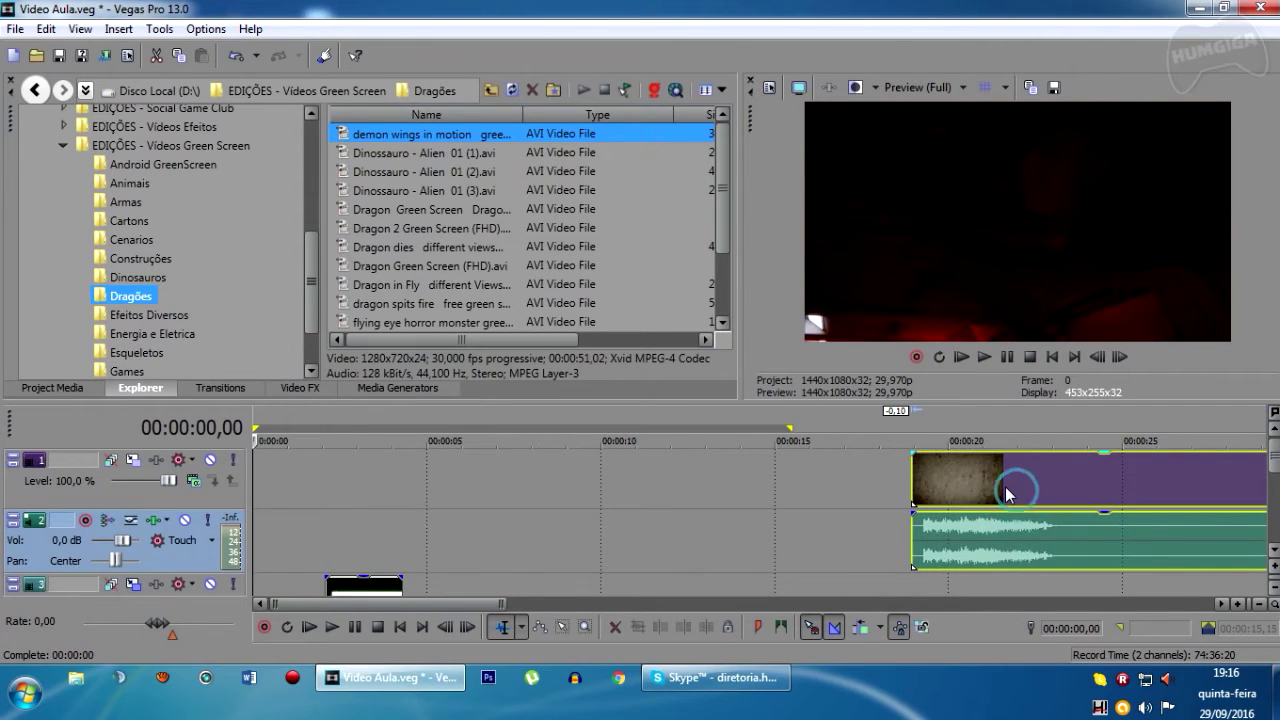
left_click(1076, 485)
scroll(1073, 485, "down", 4)
left_click(703, 472)
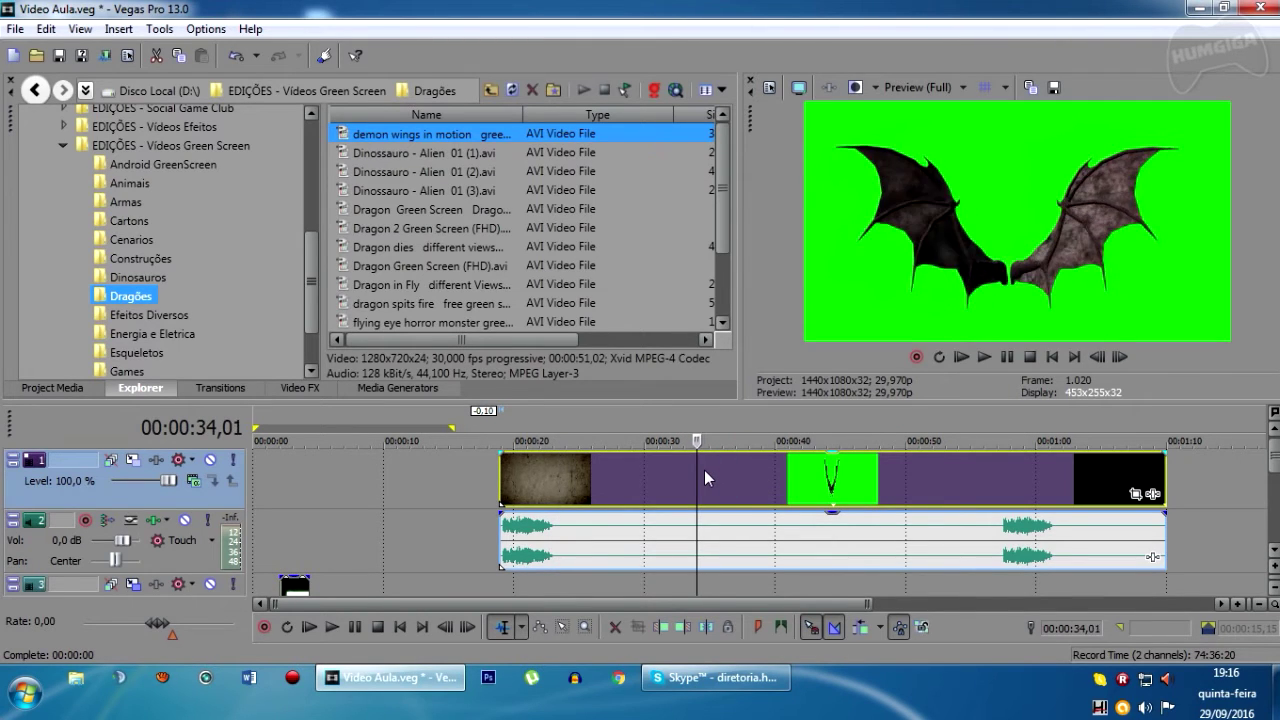
Examine the demon wings' motion frame by frame between about 00:00:33,19 and 00:00:34,01.
key("Left")
key("Left")
key("Left")
key("Left")
key("Left")
key("Left")
key("Left")
key("Left")
key("Left")
key("Left")
key("Left")
key("Left")
key("Left")
key("Left")
key("Right")
key("Right")
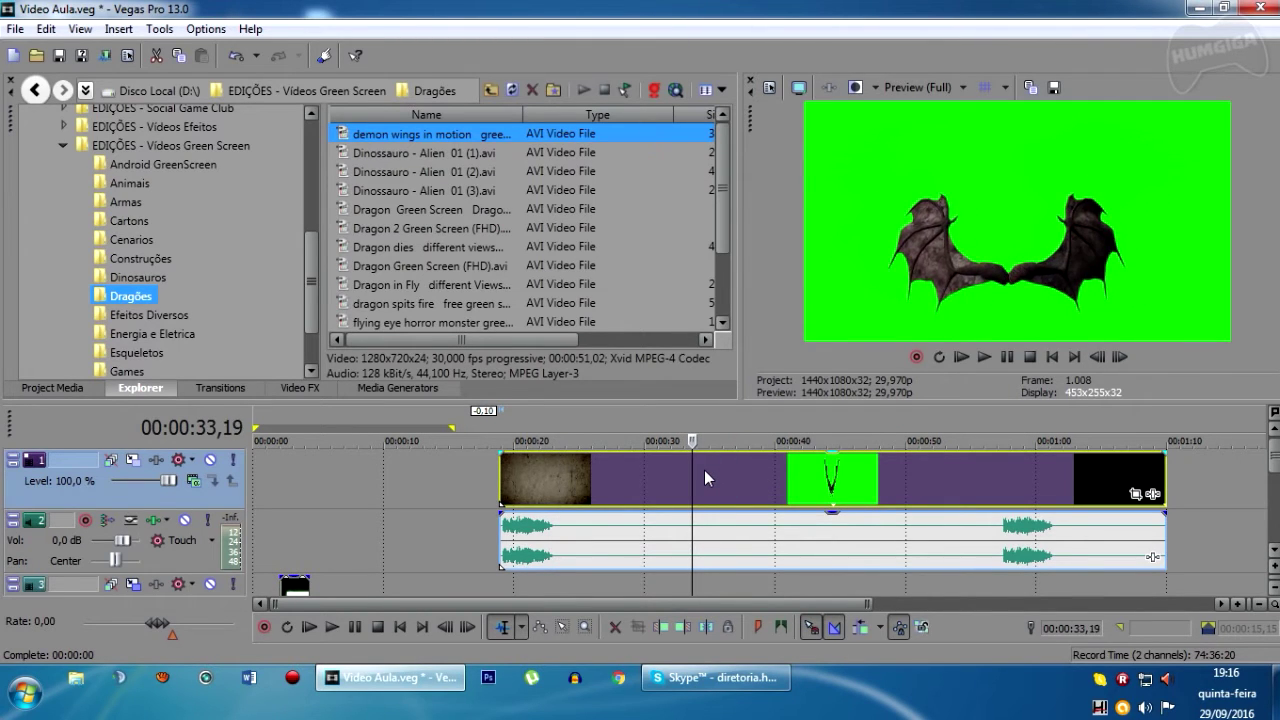
key("Right")
key("Right")
key("Right")
key("Right")
key("Right")
key("Right")
key("Right")
key("Right")
key("Right")
key("Right")
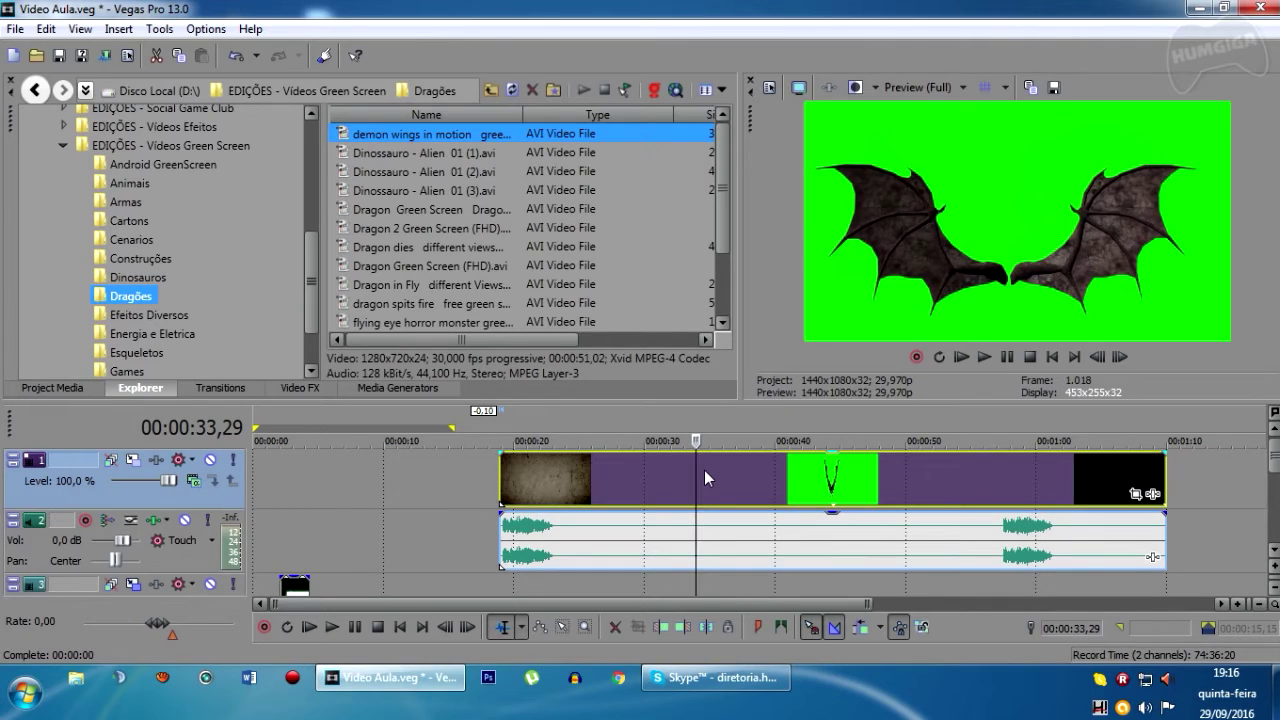
Try the "Dinossauro - Alien 01 (1).avi" clip on new top tracks at about 00:00:19, previewing several moments before deleting it.
left_click_drag(513, 160, 582, 483)
key("space")
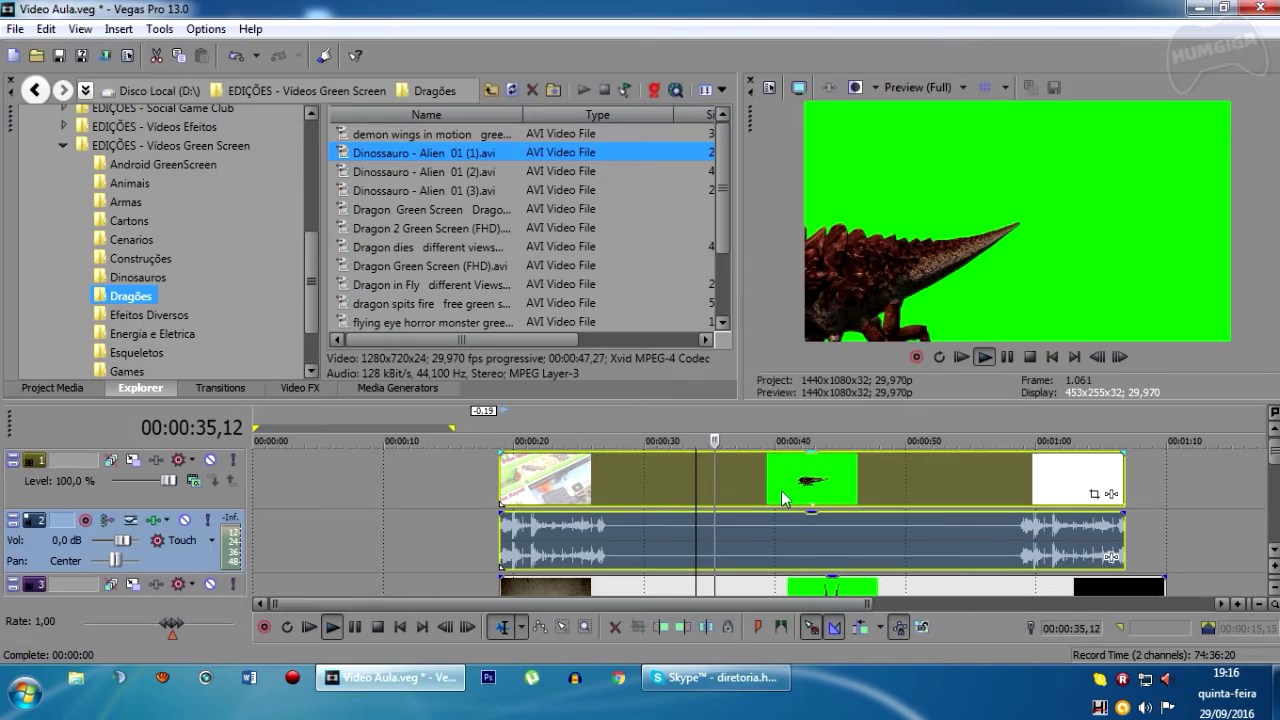
left_click(849, 482)
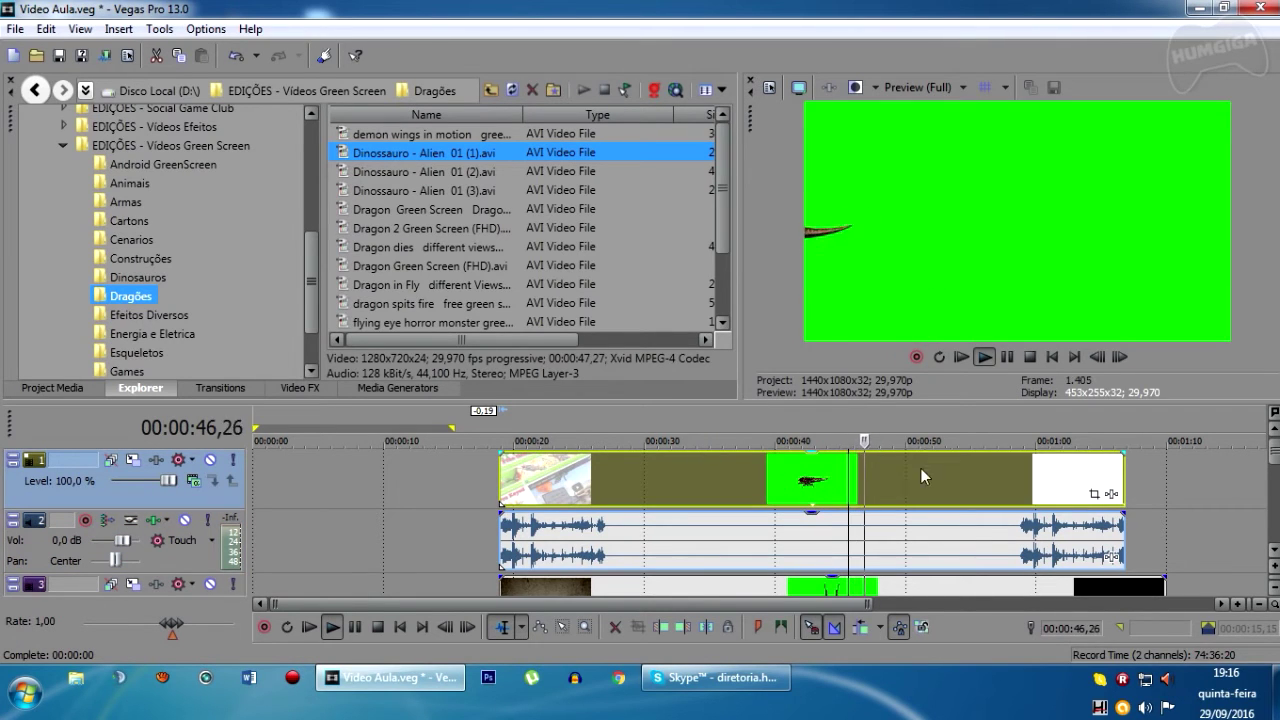
left_click(974, 467)
left_click(757, 496)
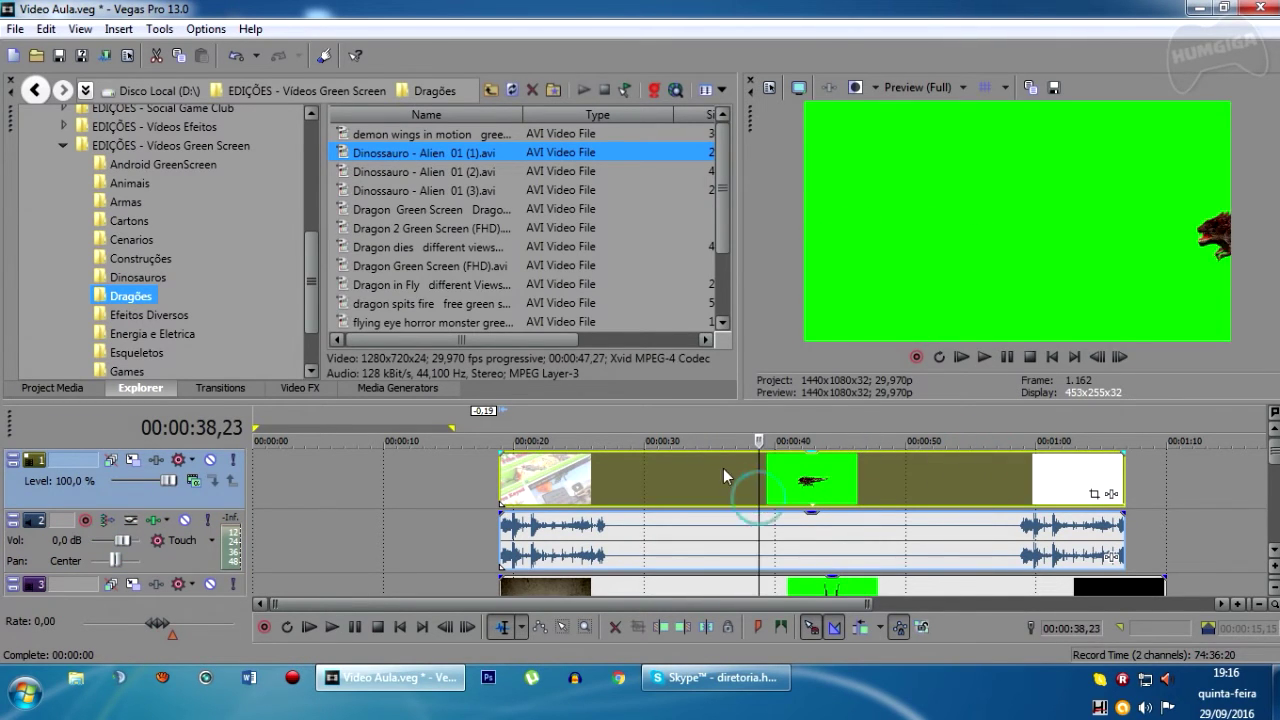
key("Delete")
Add "Dinossauro - Alien 01 (2).avi" with its audio on the top tracks at about 00:00:24 and preview several moments of it.
left_click_drag(433, 172, 578, 468)
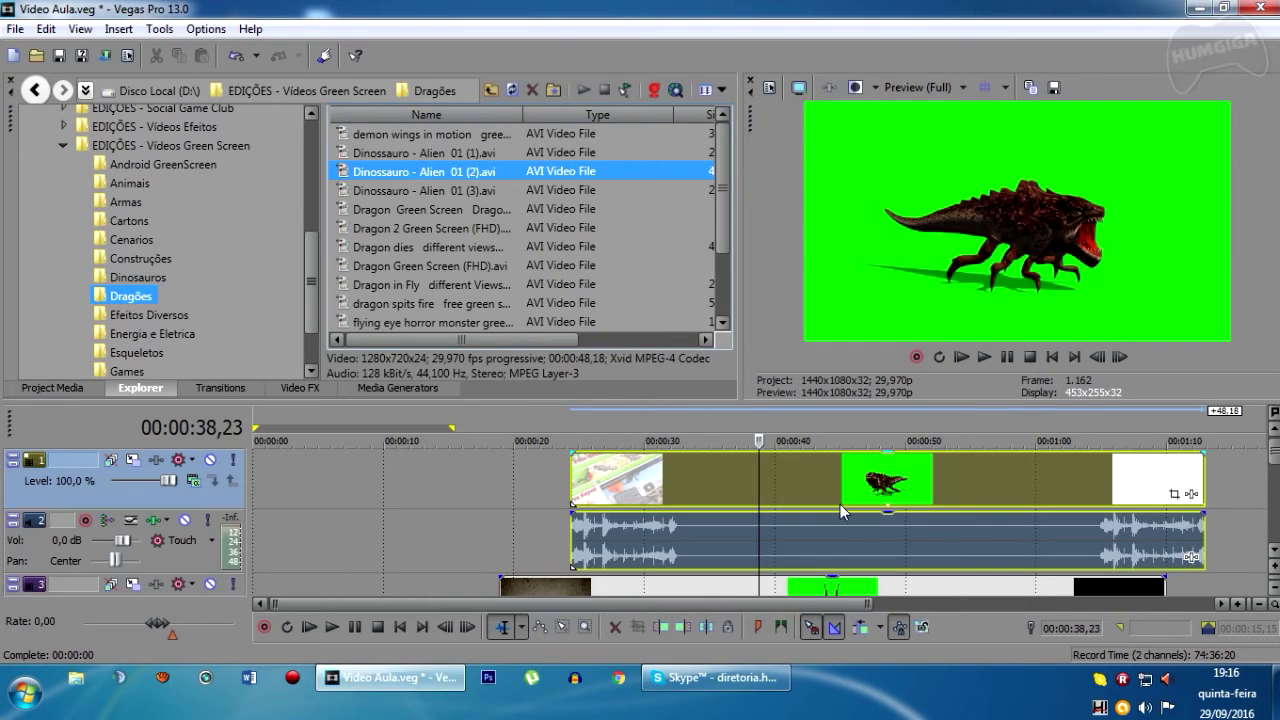
left_click(849, 482)
key("space")
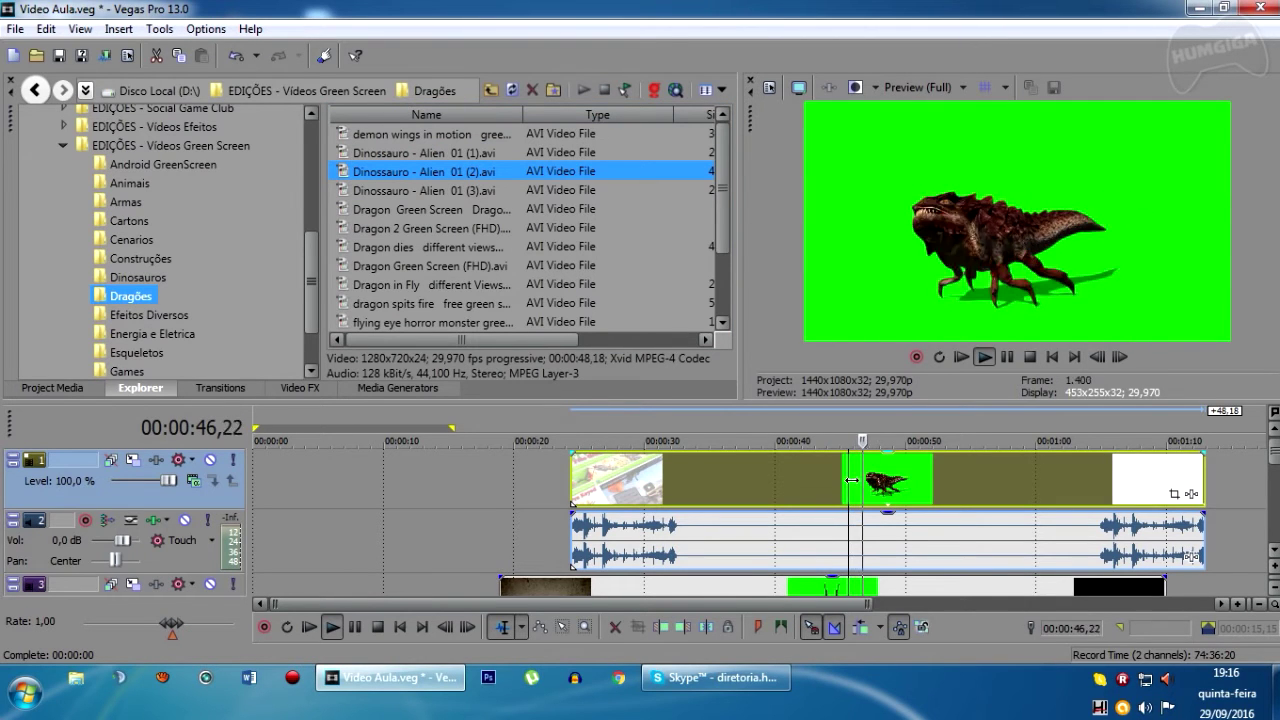
left_click(1029, 484)
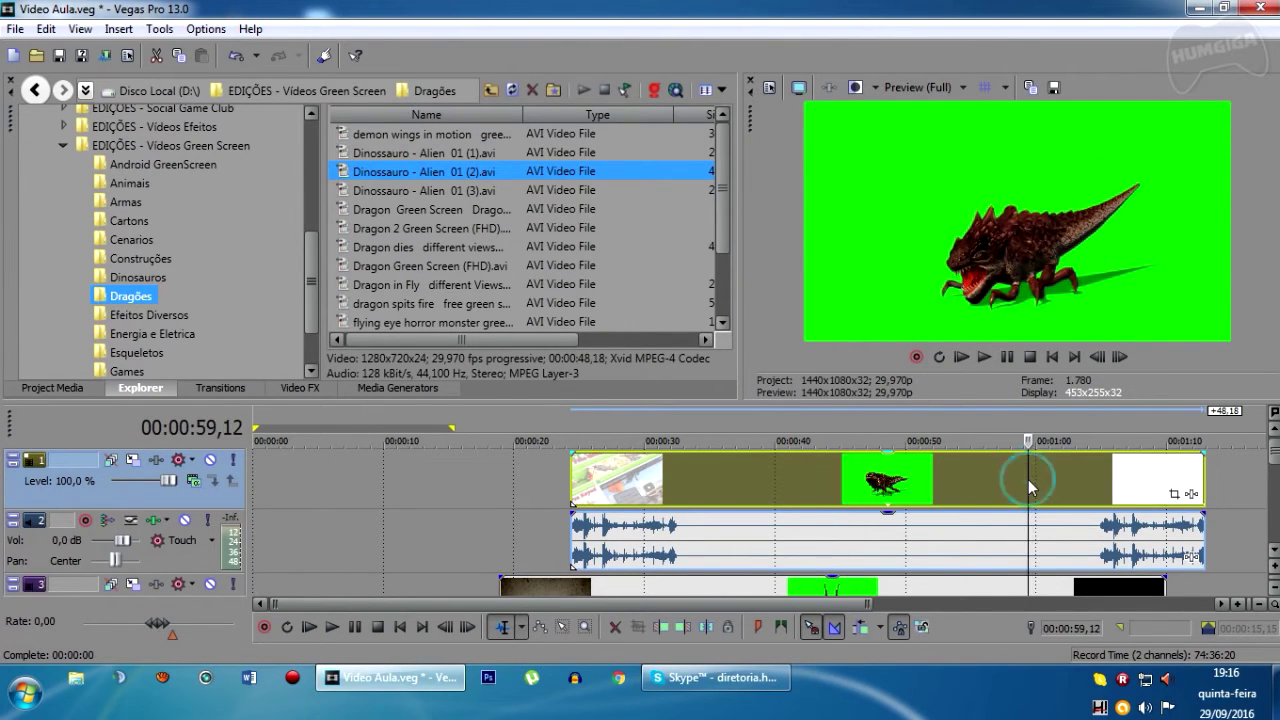
left_click(748, 469)
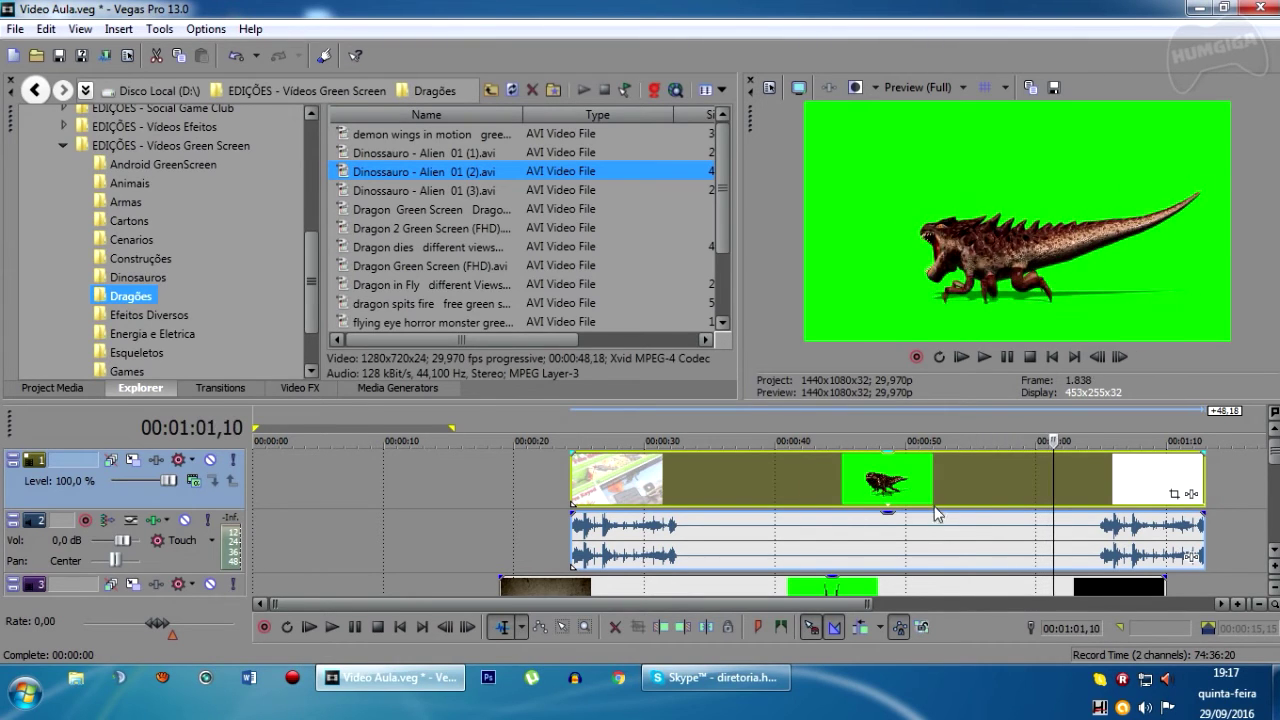
key("space")
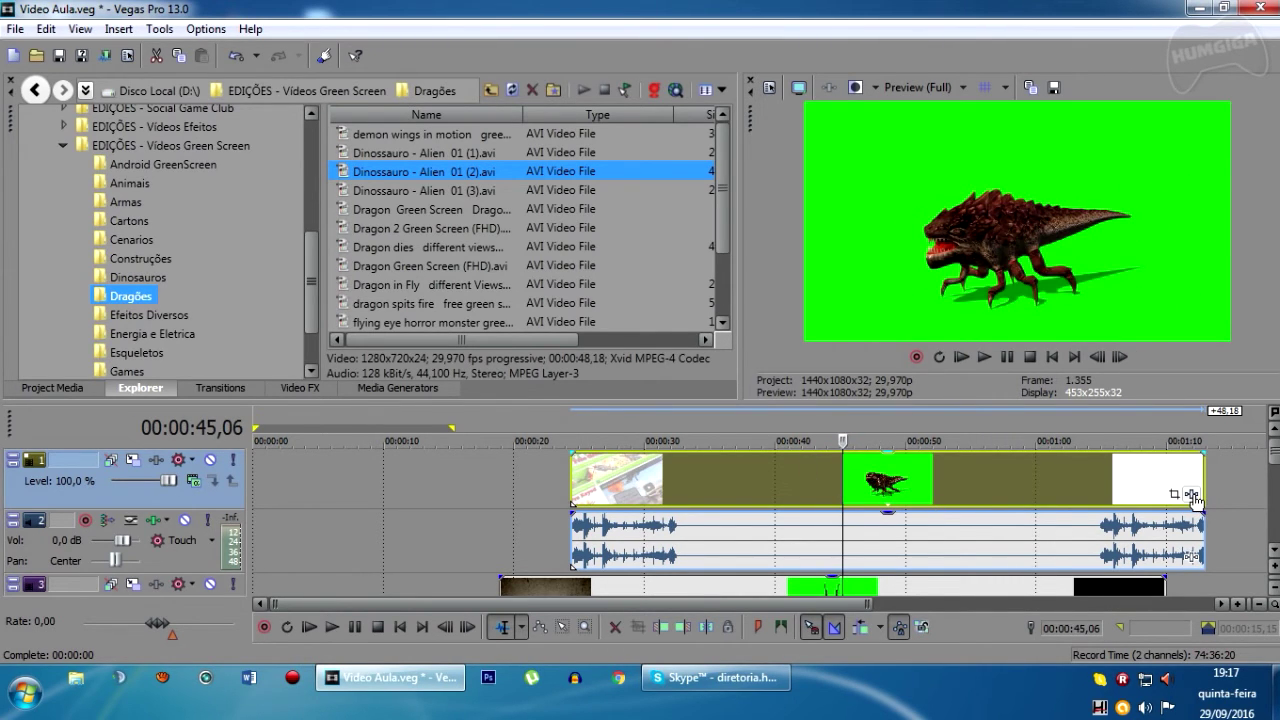
Add the Sony Chroma Keyer effect to the "Dinossauro - Alien 01 (2)" video event.
left_click(1191, 495)
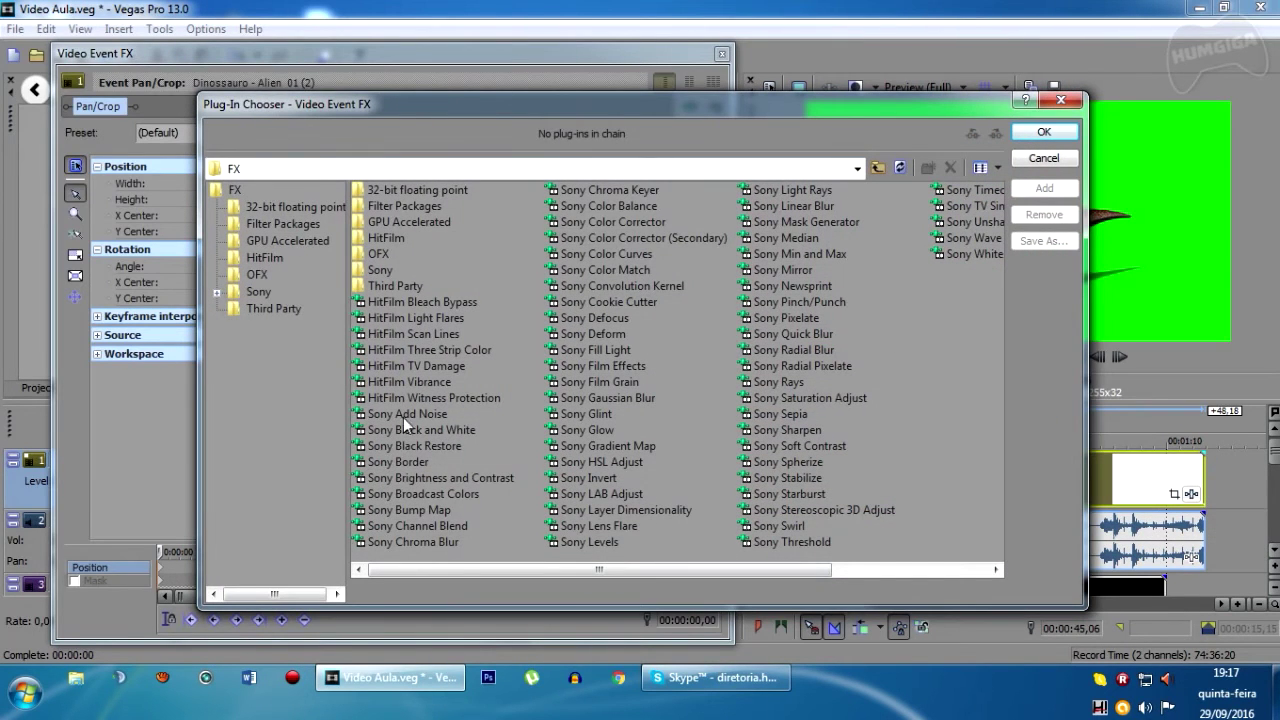
double_click(627, 189)
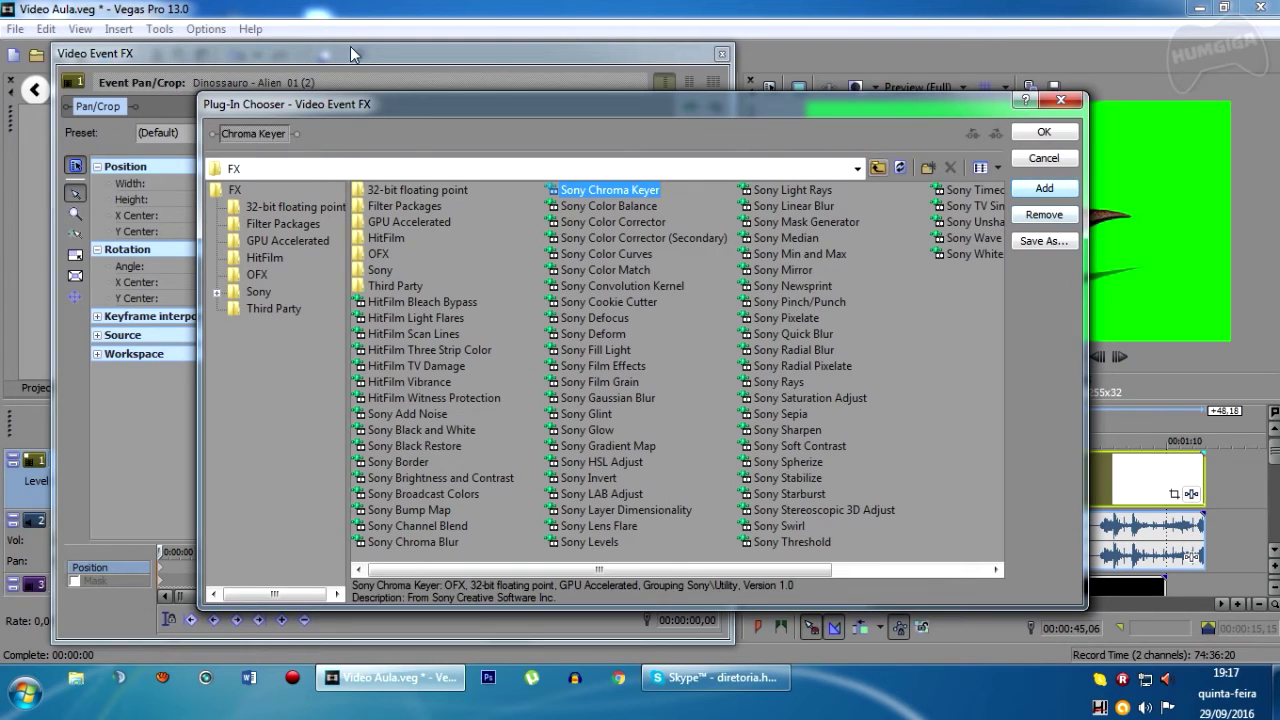
left_click(1070, 134)
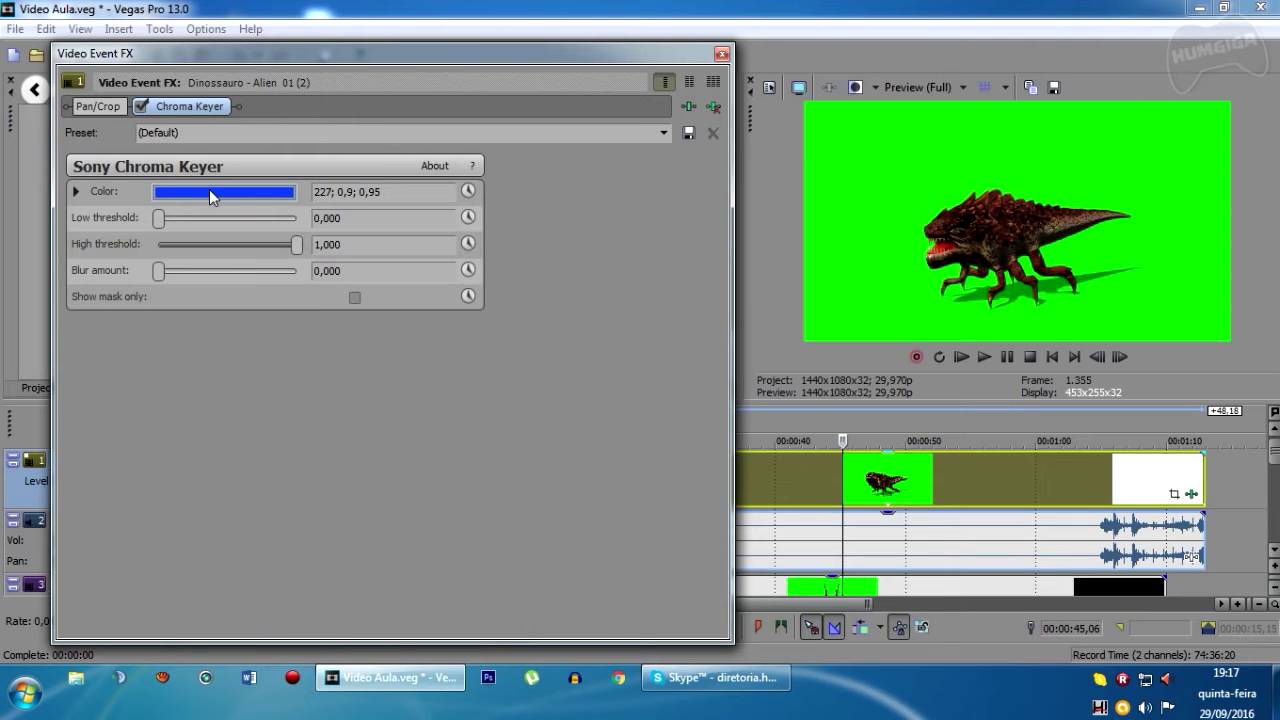
Set the Chroma Keyer color to 120; 1,0; 1,0 by sampling the green background in the preview, and close the effect window.
left_click(209, 190)
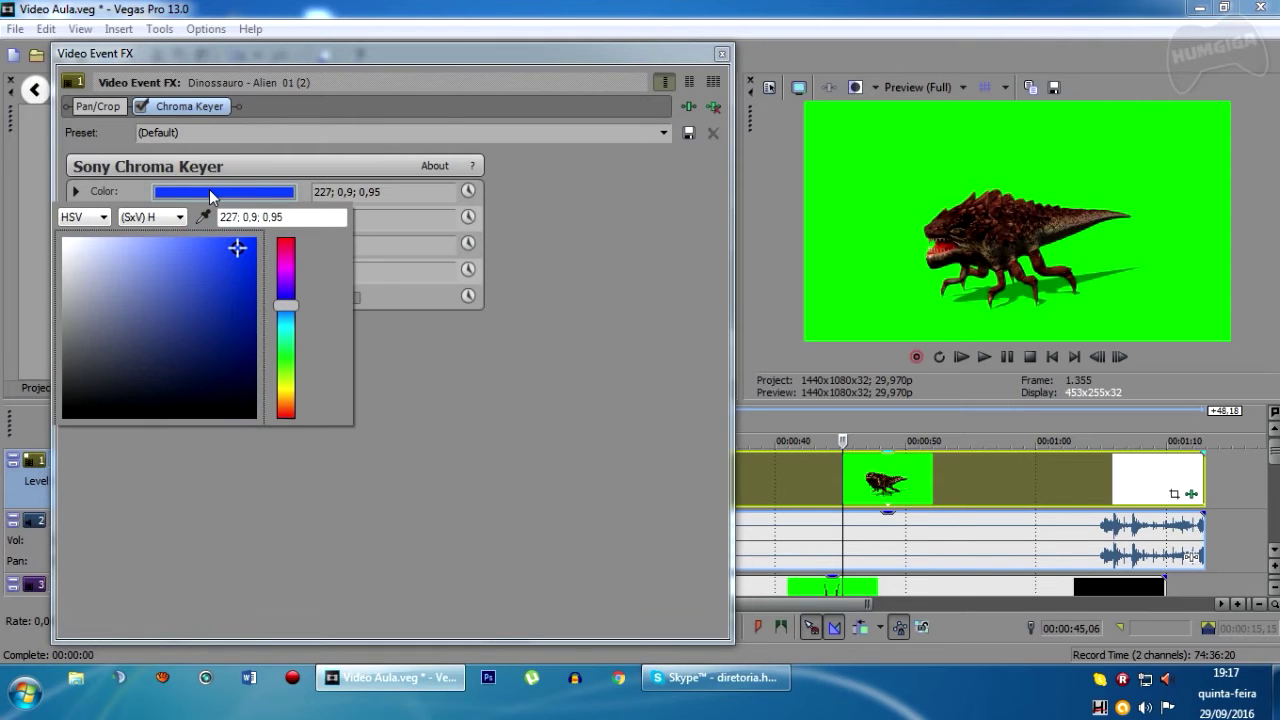
left_click(205, 215)
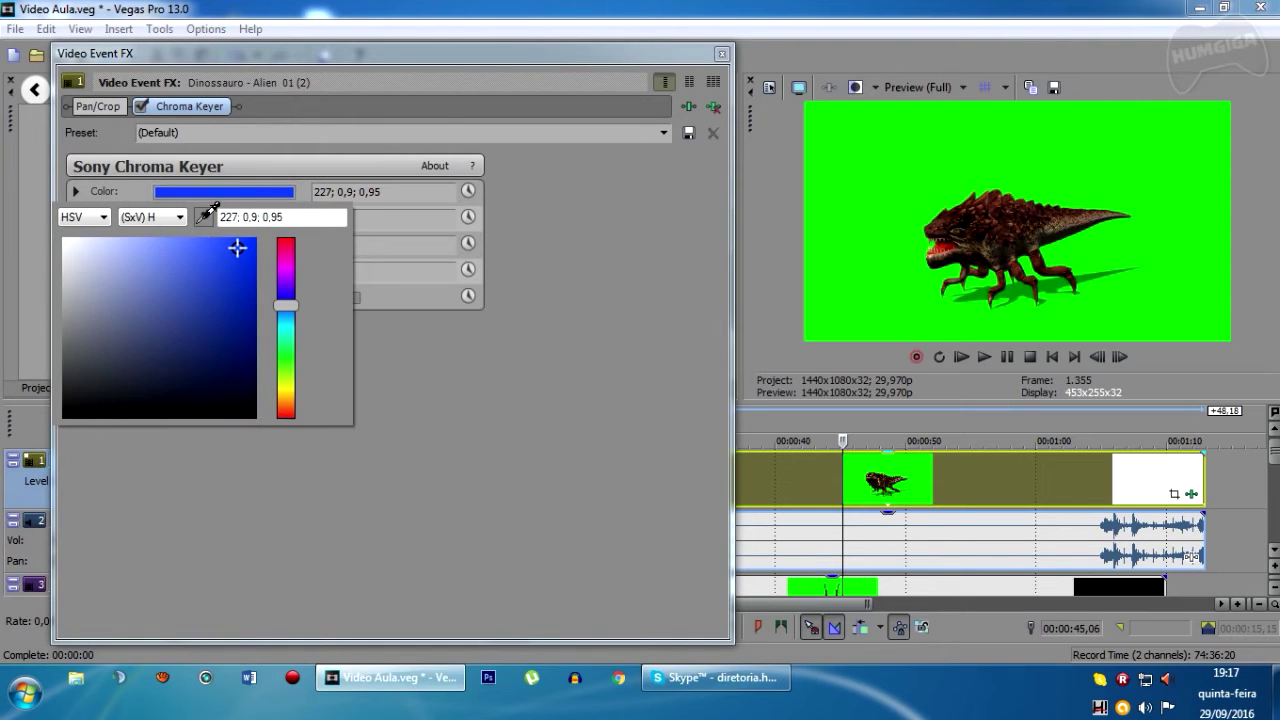
left_click(877, 149)
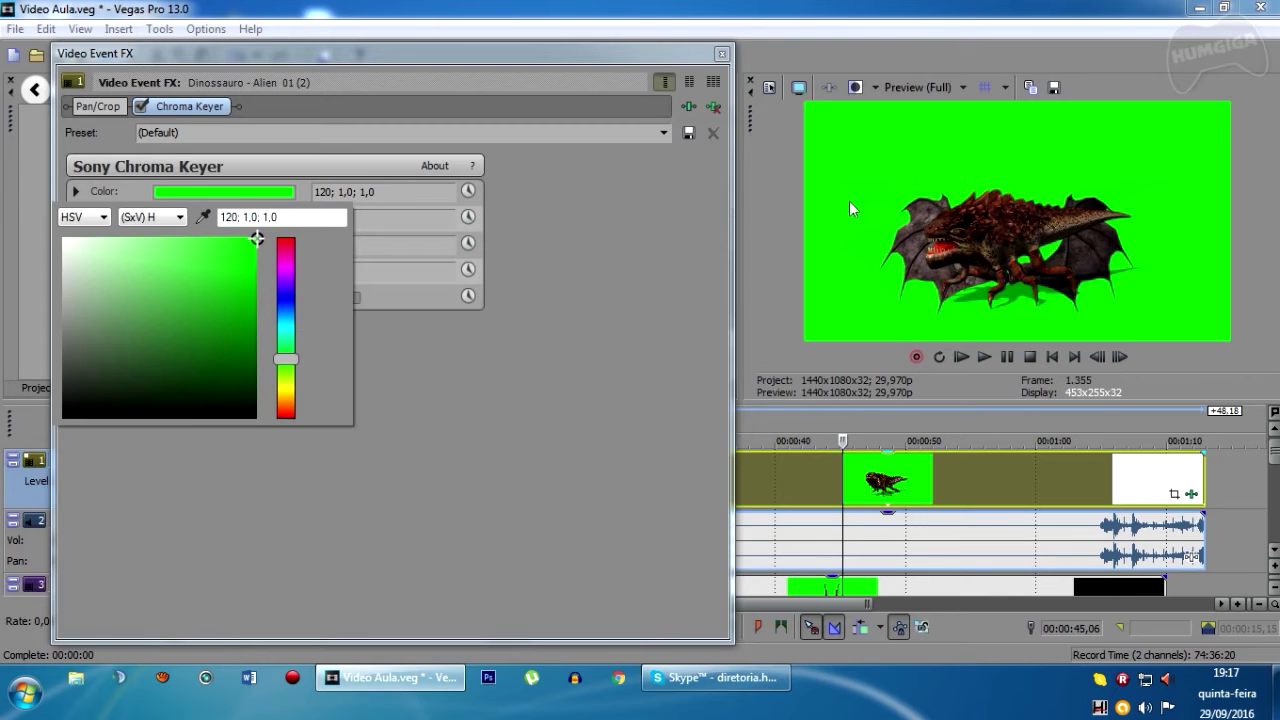
left_click(585, 206)
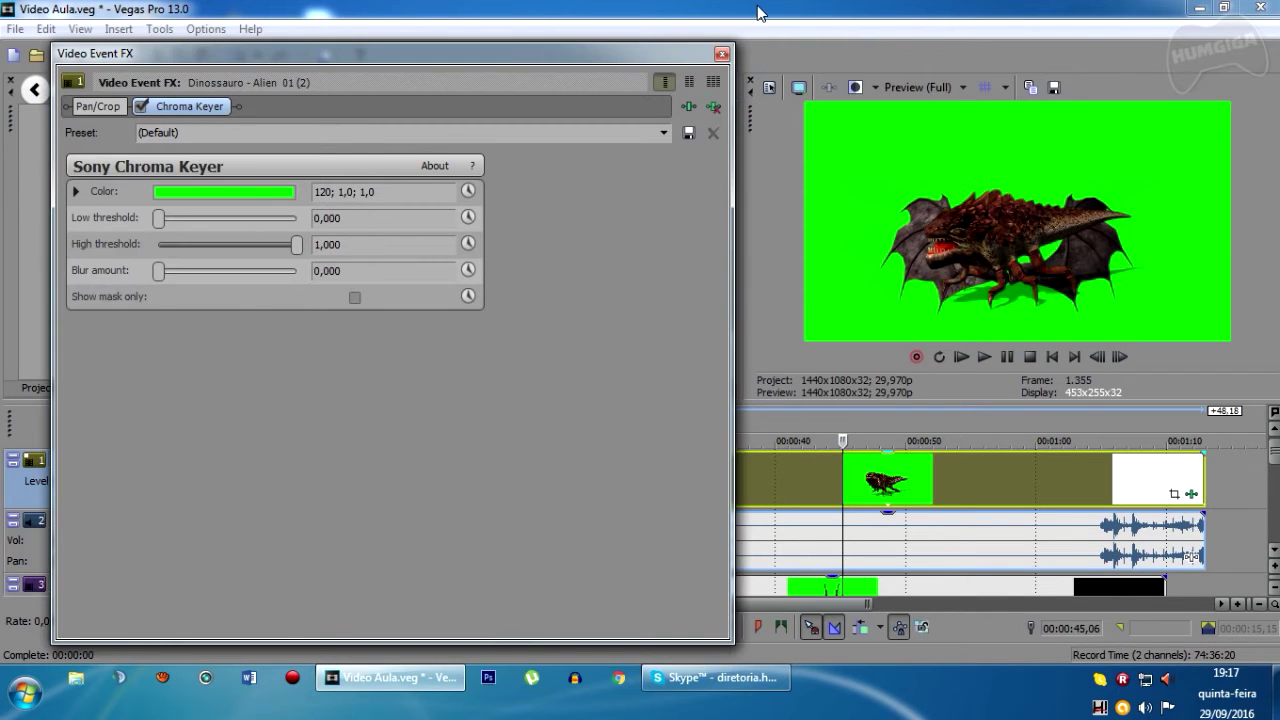
left_click(722, 53)
Move the keyed dinosaur clip to the project start and play it over the intro from about 00:00:13.
left_click_drag(770, 485, 200, 483)
left_click(420, 478)
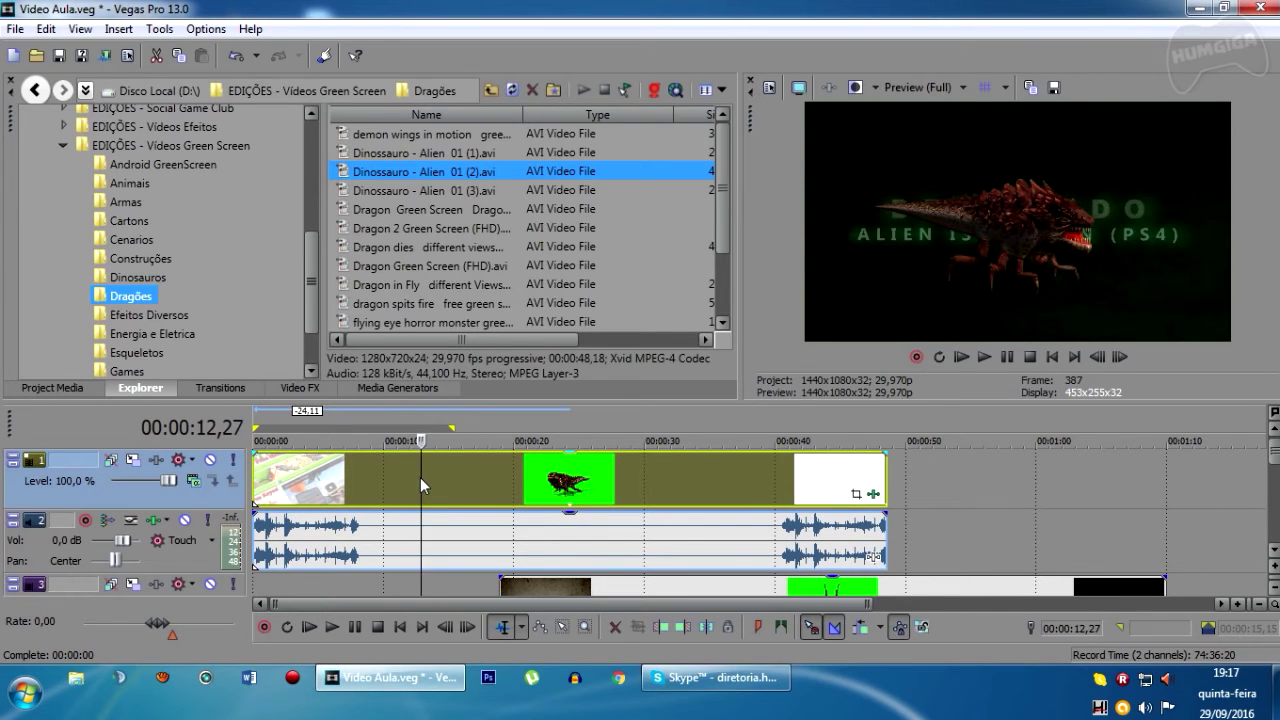
key("space")
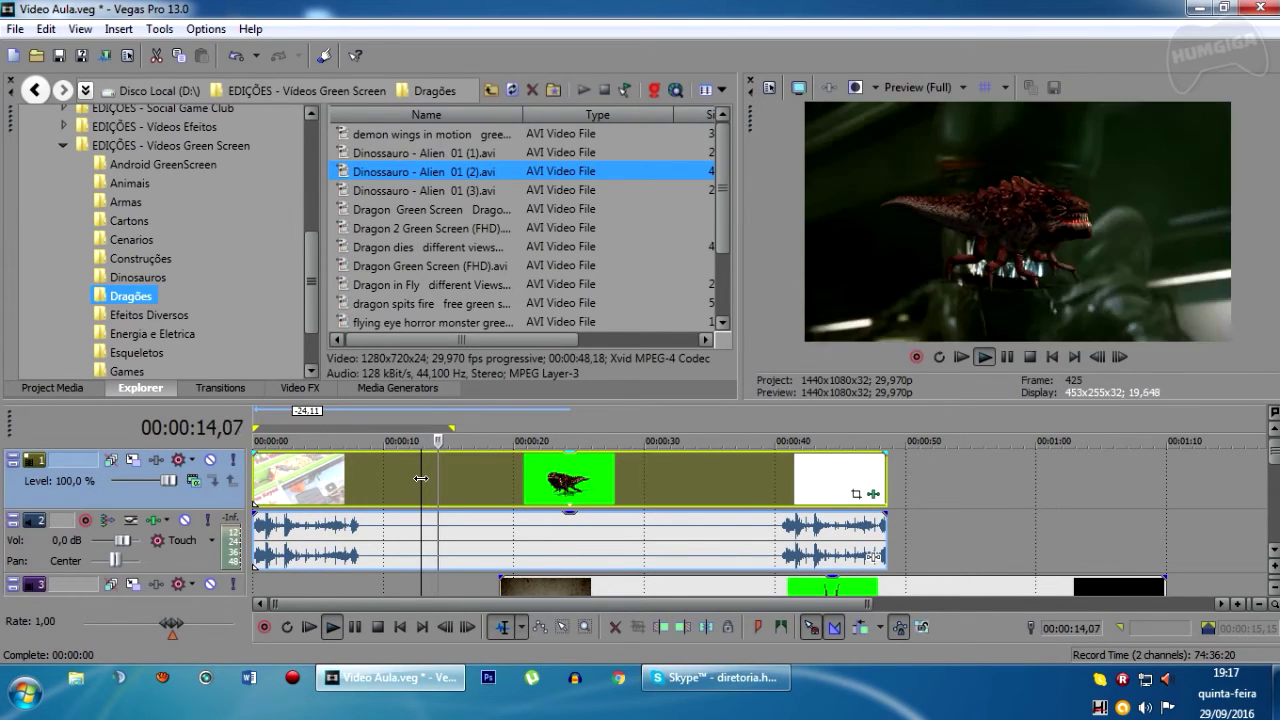
key("Return")
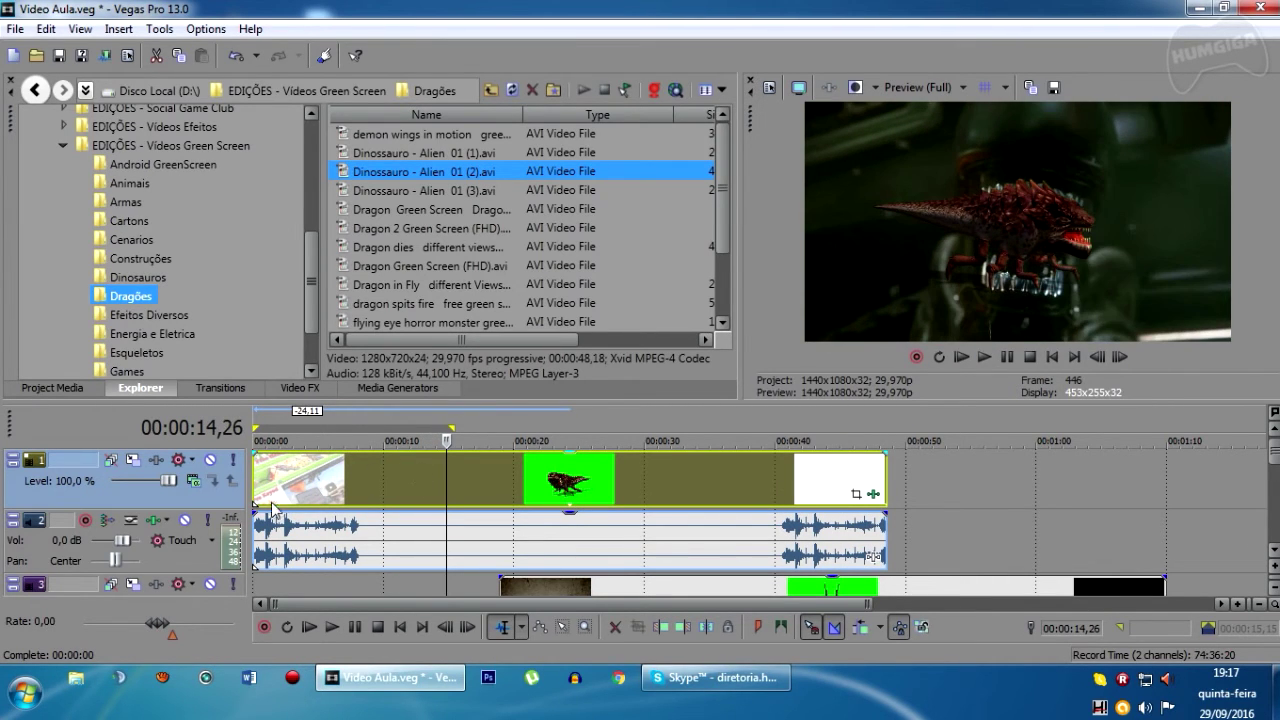
Split the dinosaur clip at 00:00:08,14, delete its opening advert section, and close the gap at the project start.
left_click(369, 473)
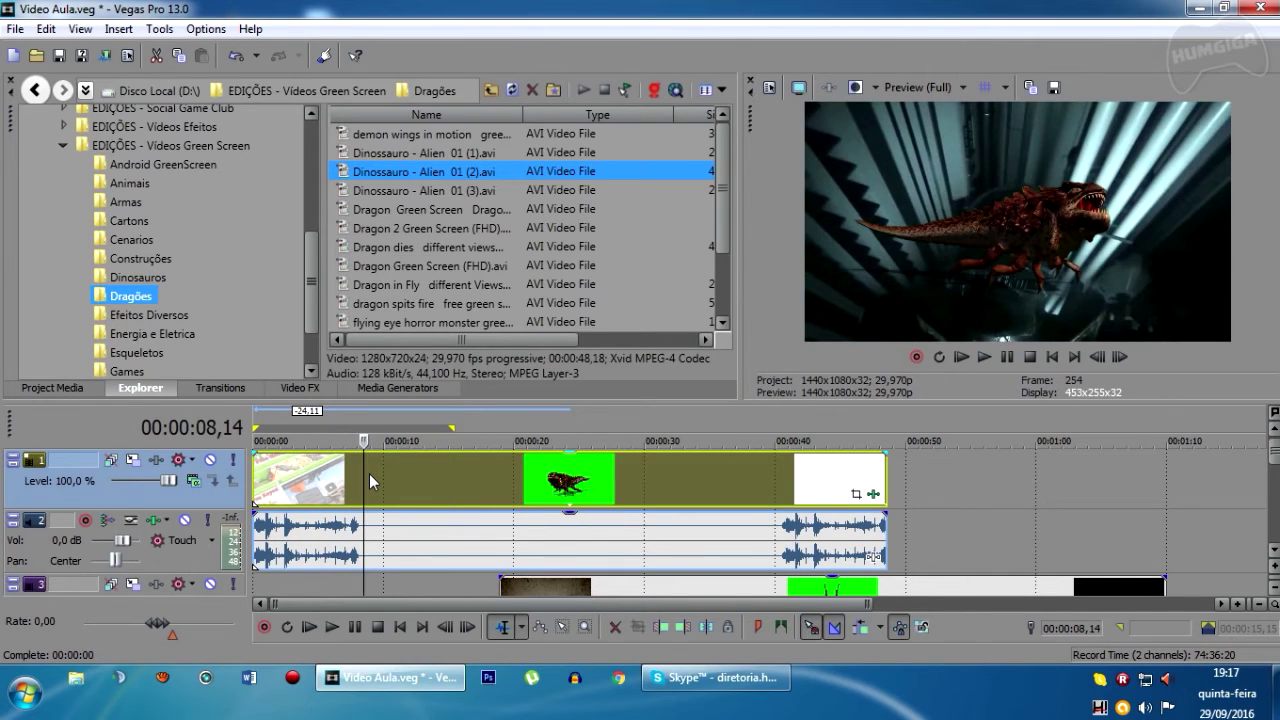
key("s")
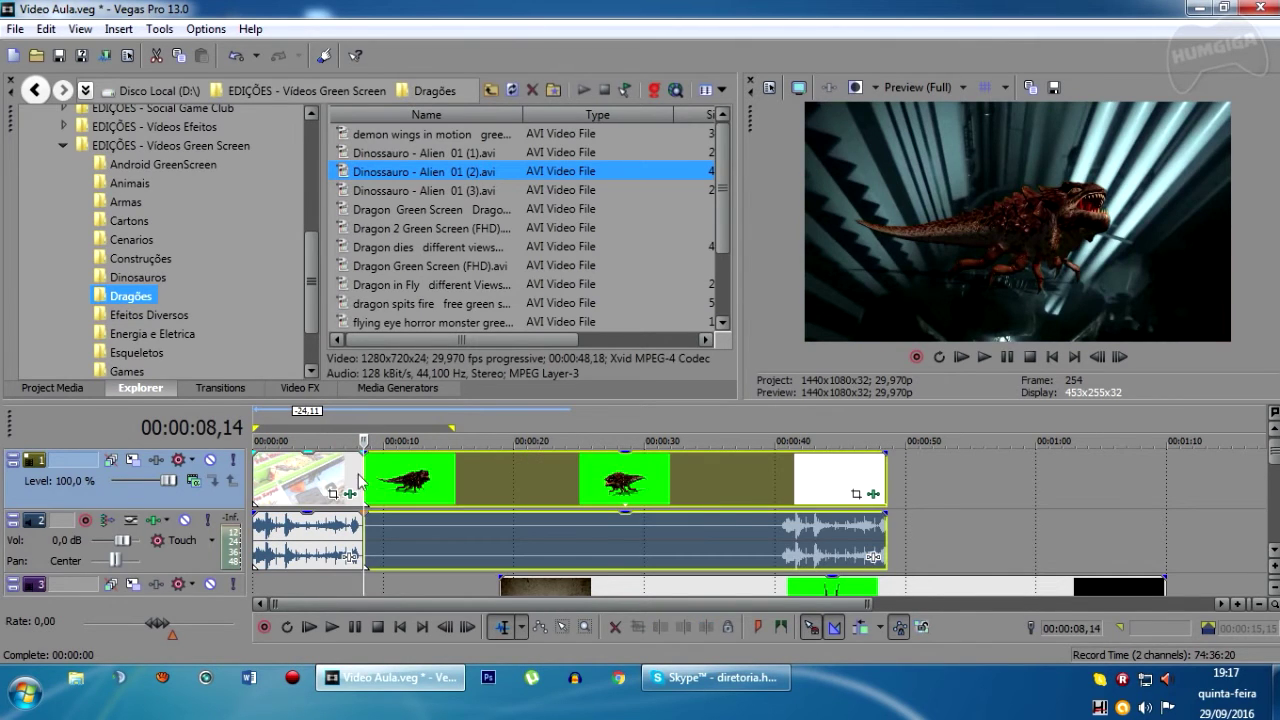
left_click(333, 493)
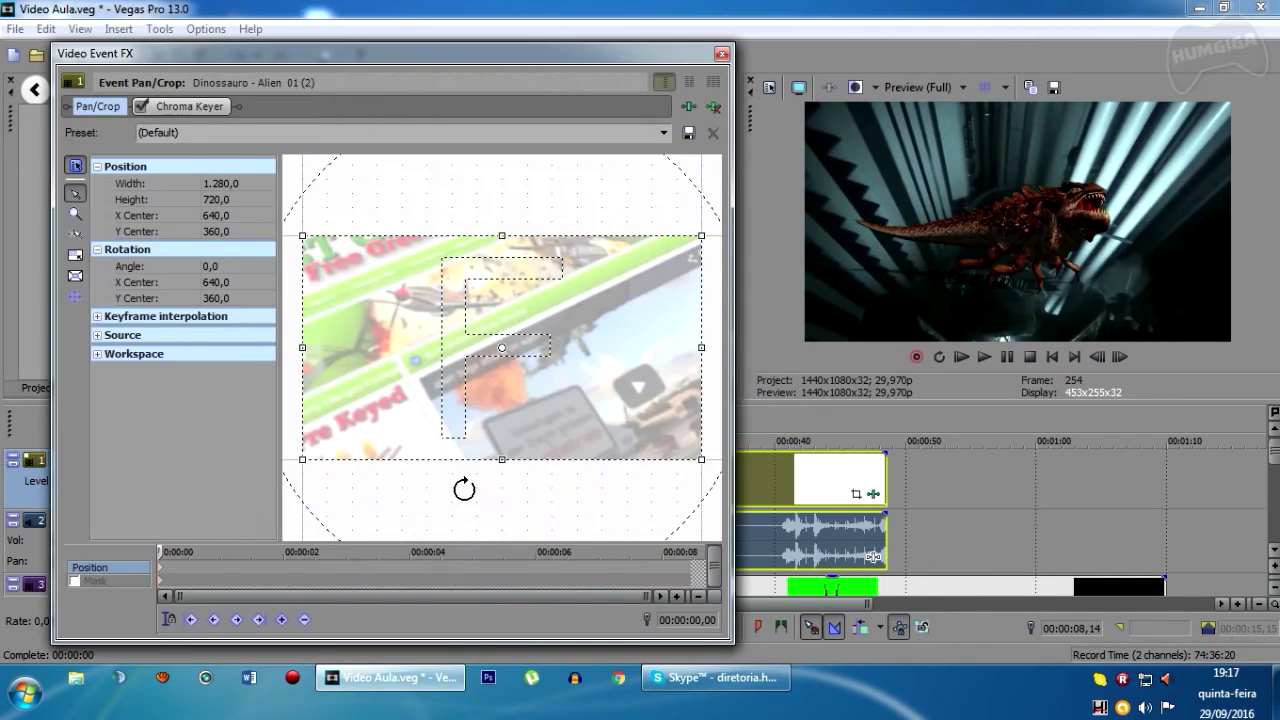
left_click(722, 54)
left_click(298, 487)
key("Delete")
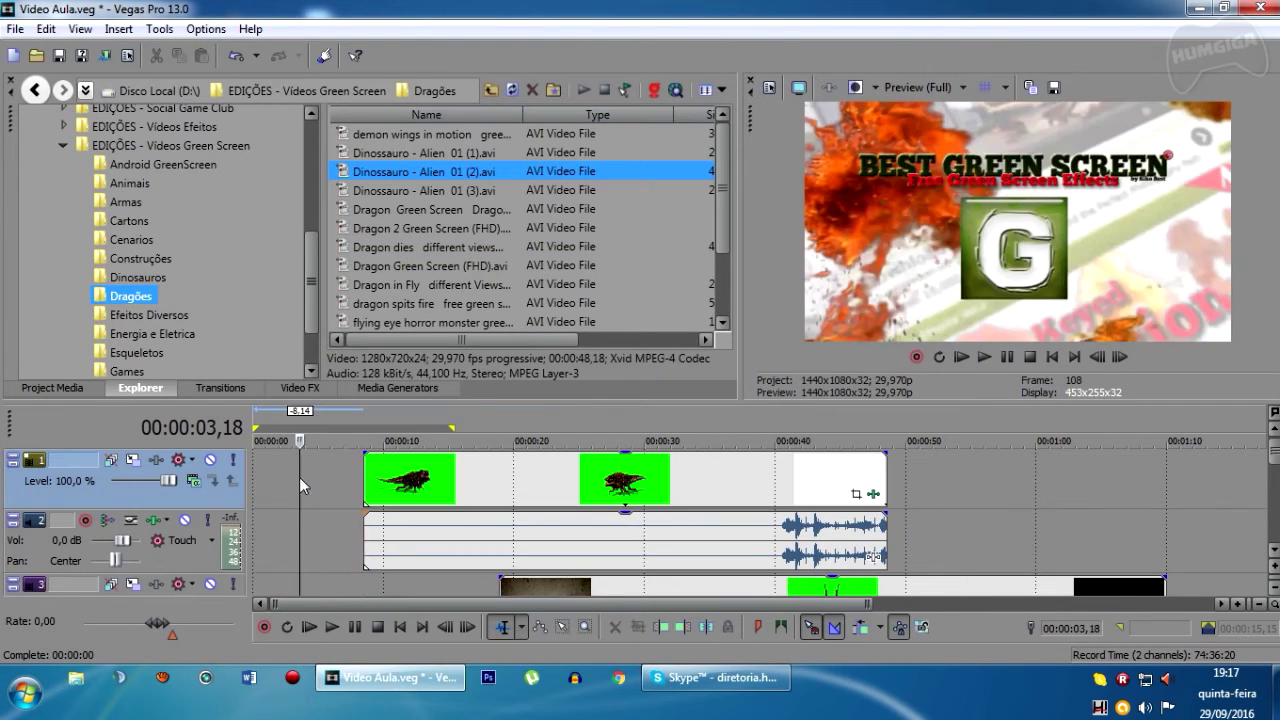
key("f")
left_click(181, 567)
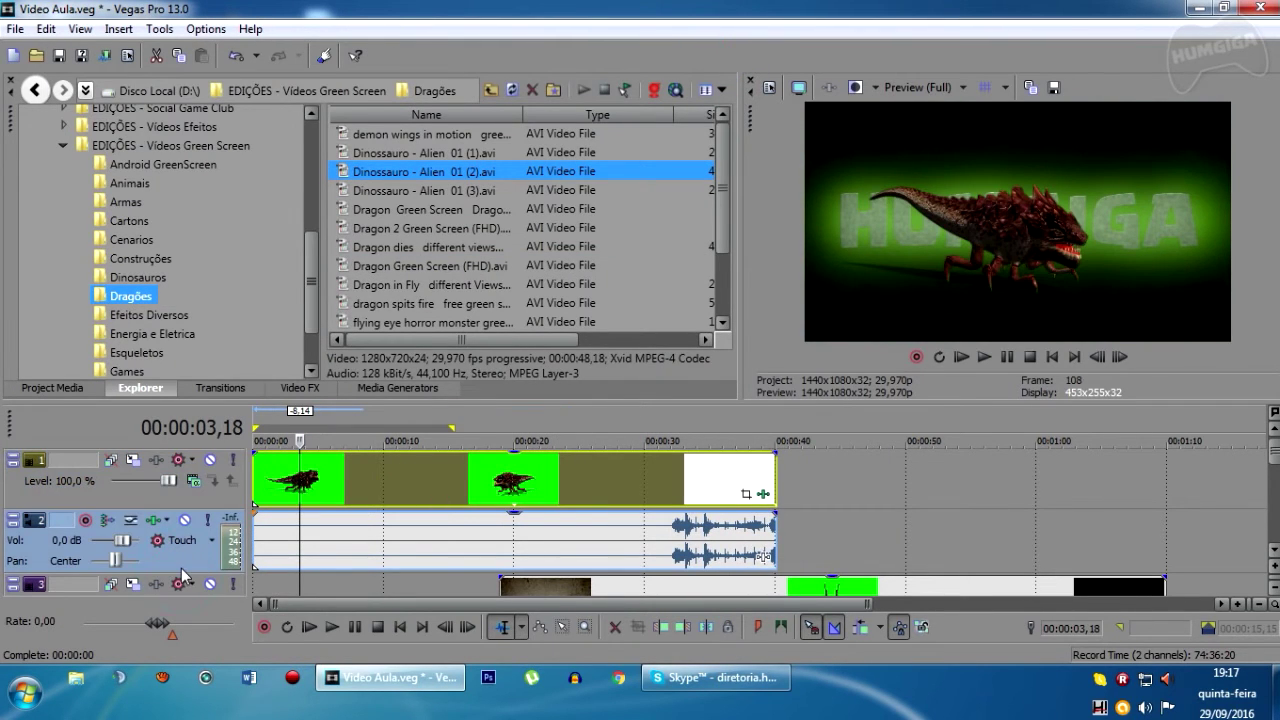
Split the dinosaur clip at 00:00:31,17 and delete its closing section.
left_click(665, 481)
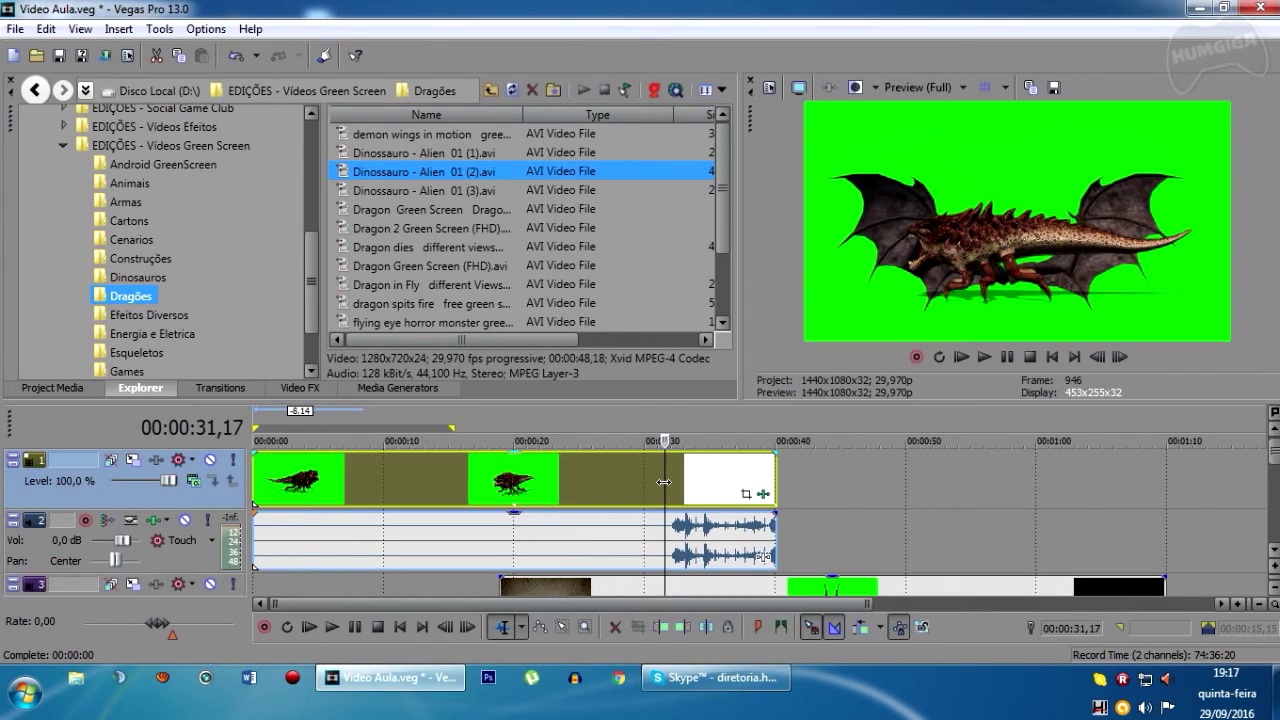
key("s")
key("Delete")
Delete the dinosaur clip's audio track and the demon wings' video and audio tracks.
left_click(190, 558)
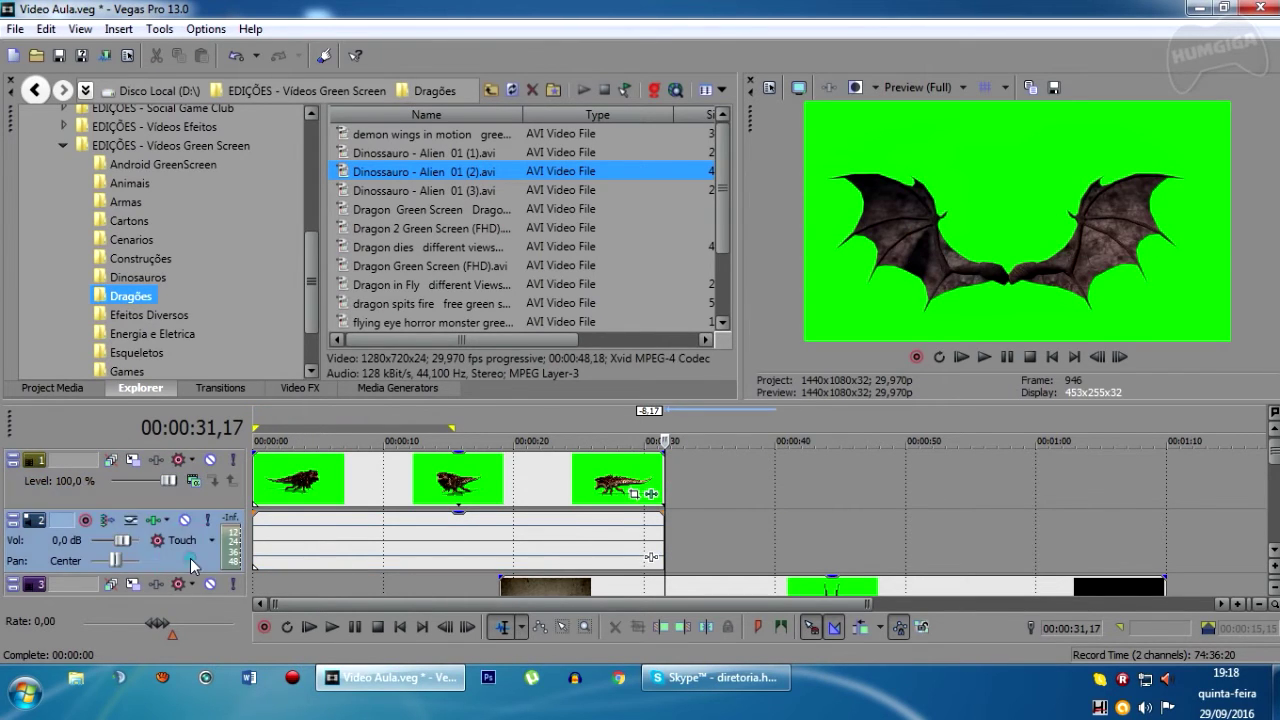
key("Delete")
left_click(199, 560)
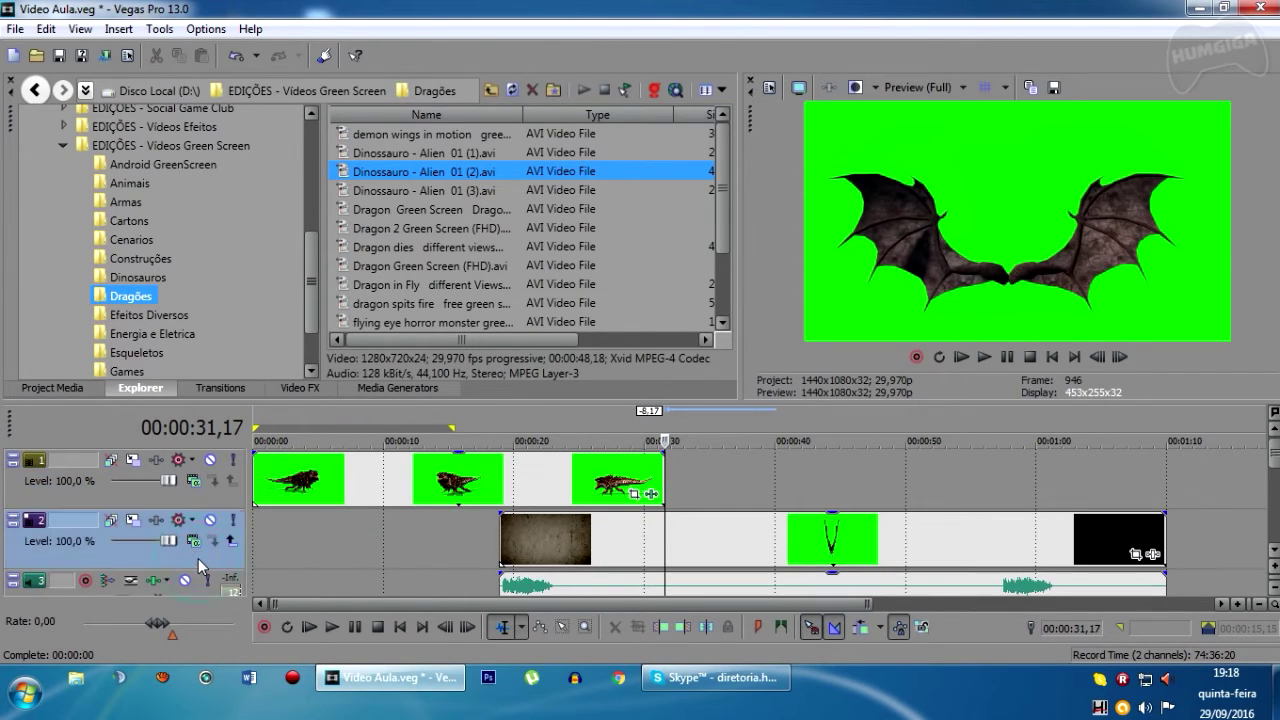
key("Delete")
left_click(201, 560)
key("Delete")
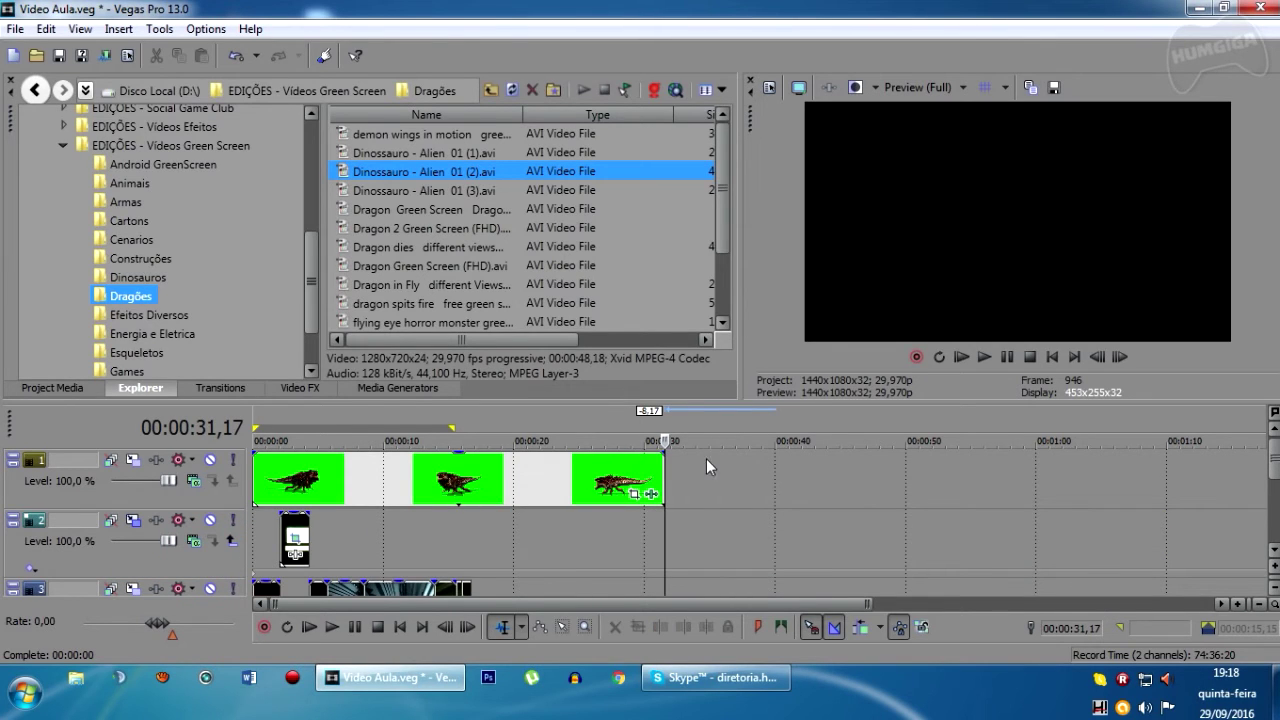
Trim the dinosaur clip's end to match the end of the intro and minimize the two video tracks beneath it.
left_click(663, 477)
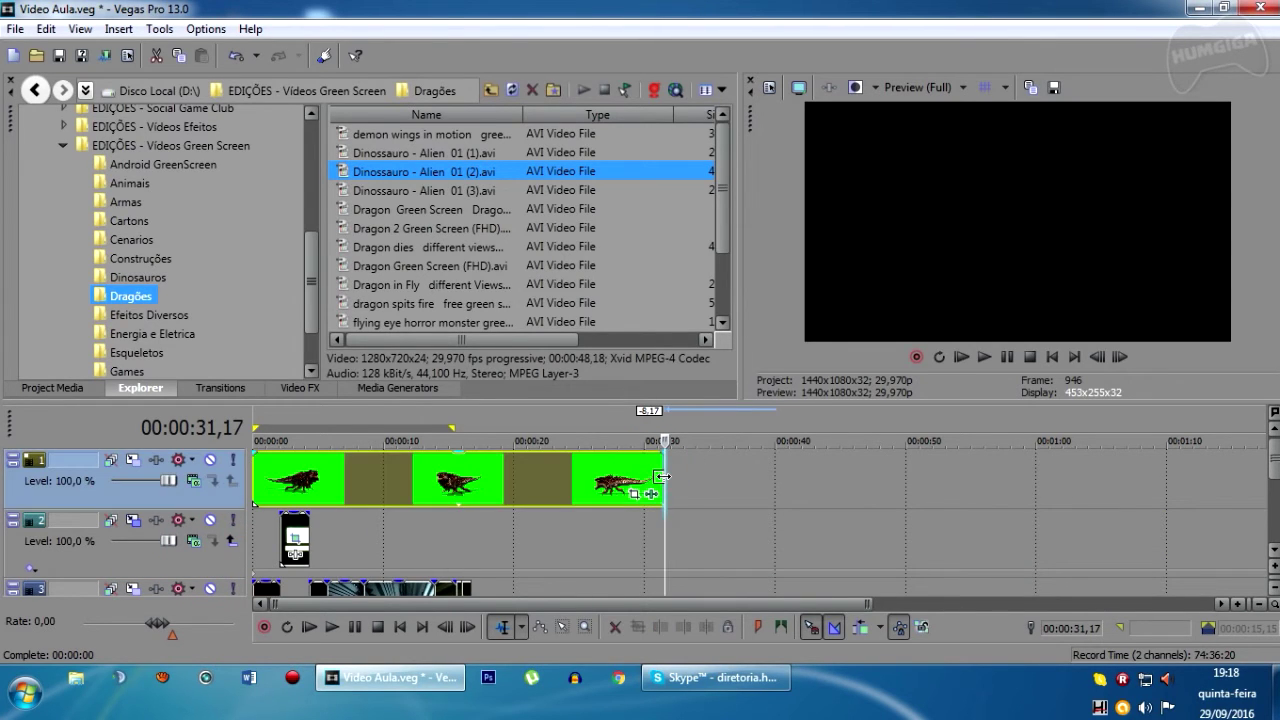
left_click_drag(662, 477, 467, 488)
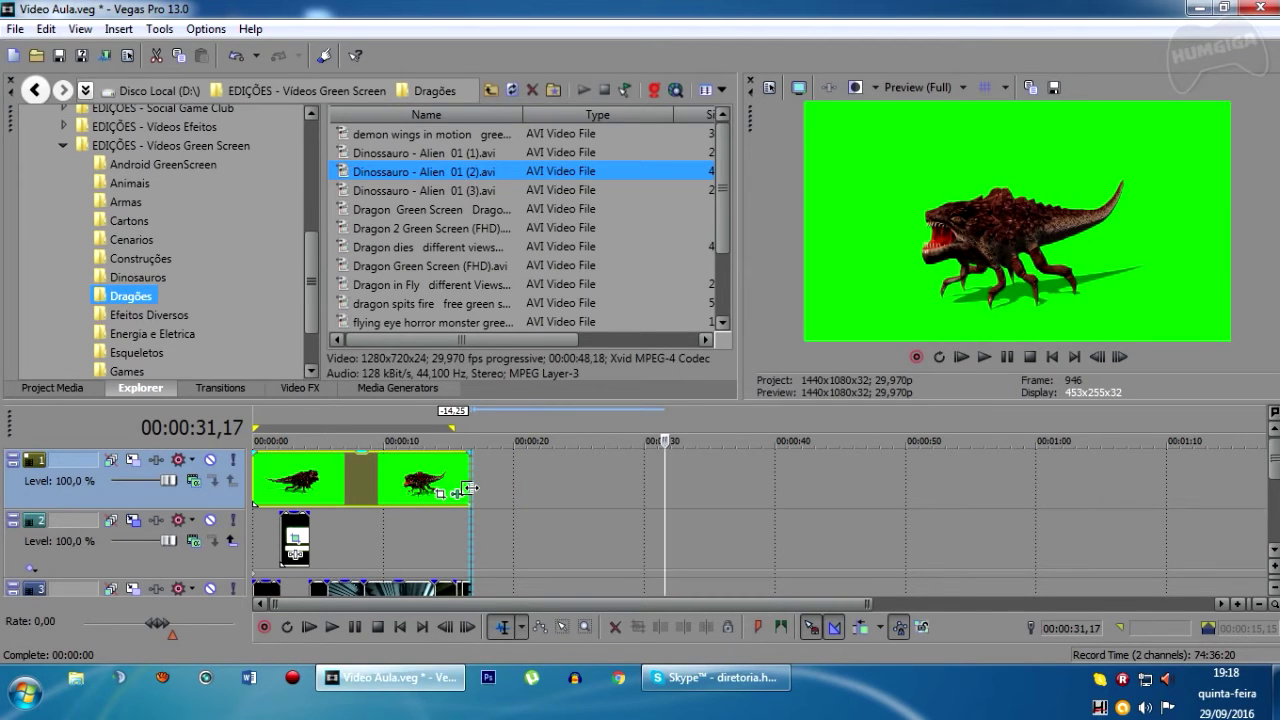
left_click(12, 592)
scroll(12, 592, "down", 1)
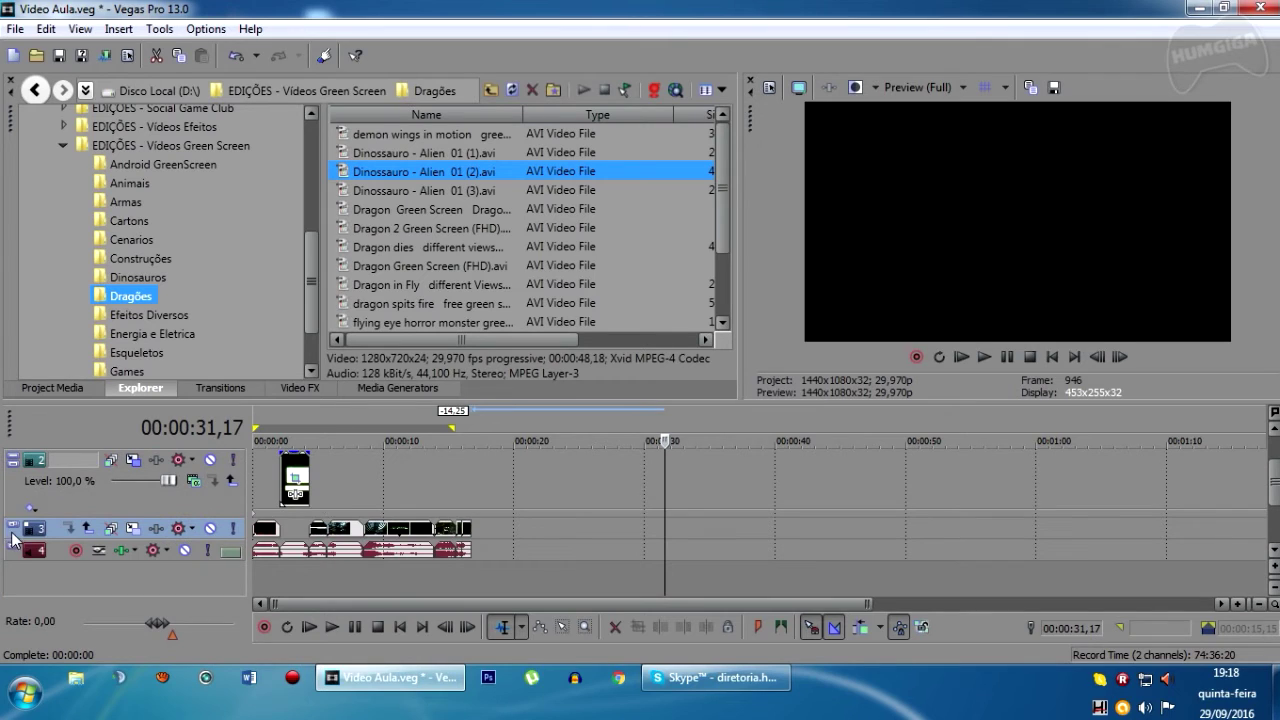
left_click(20, 460)
scroll(660, 500, "up", 1)
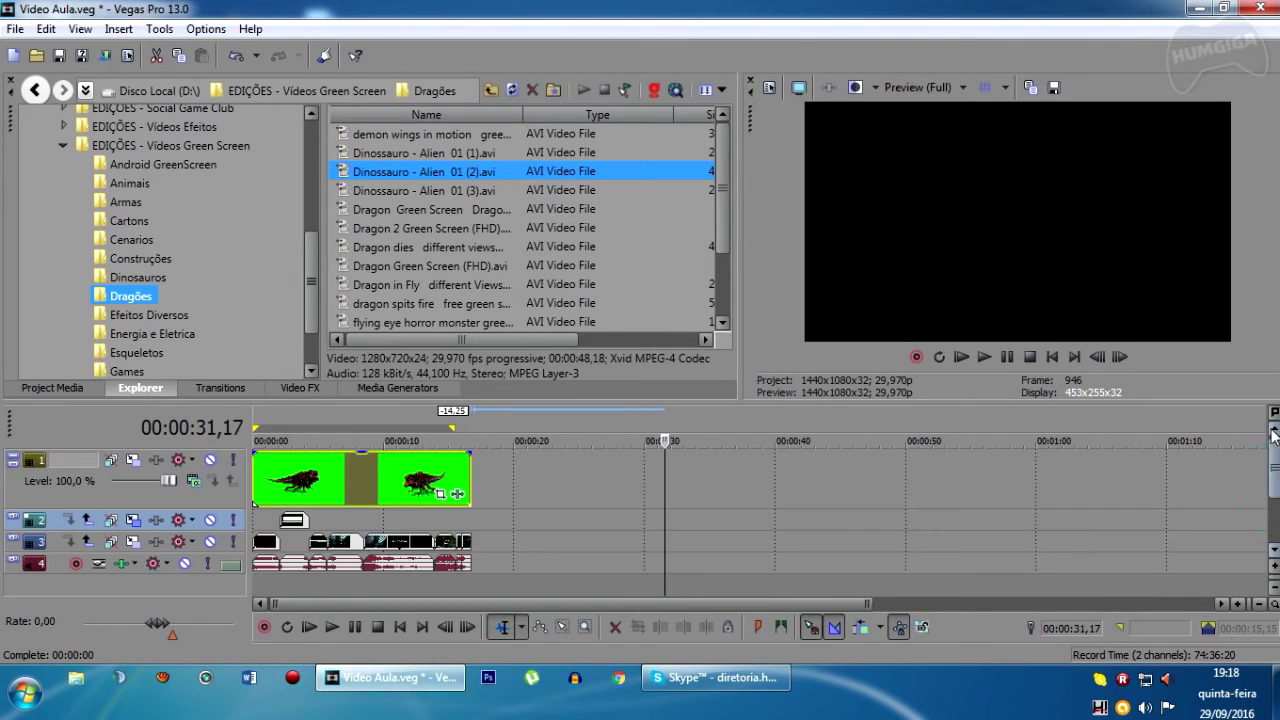
Play the composite from about 00:00:04 and mute the intro's audio track.
left_click(311, 503)
key("space")
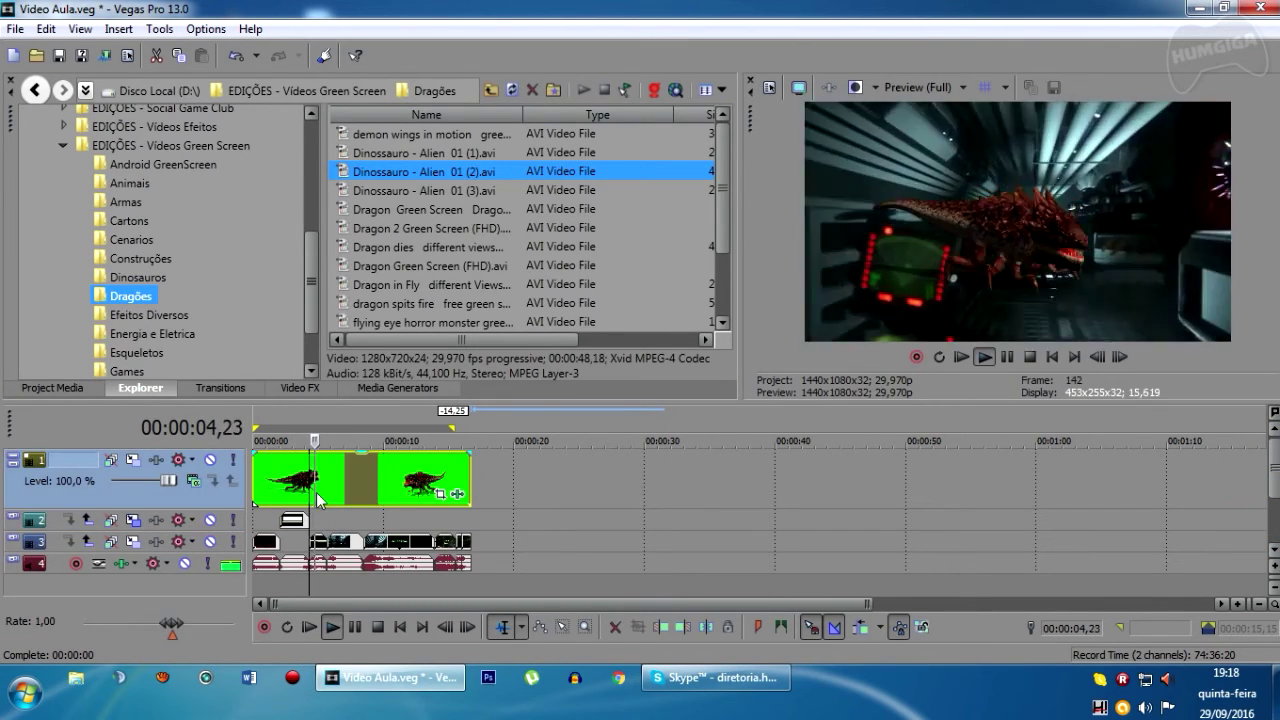
left_click(185, 563)
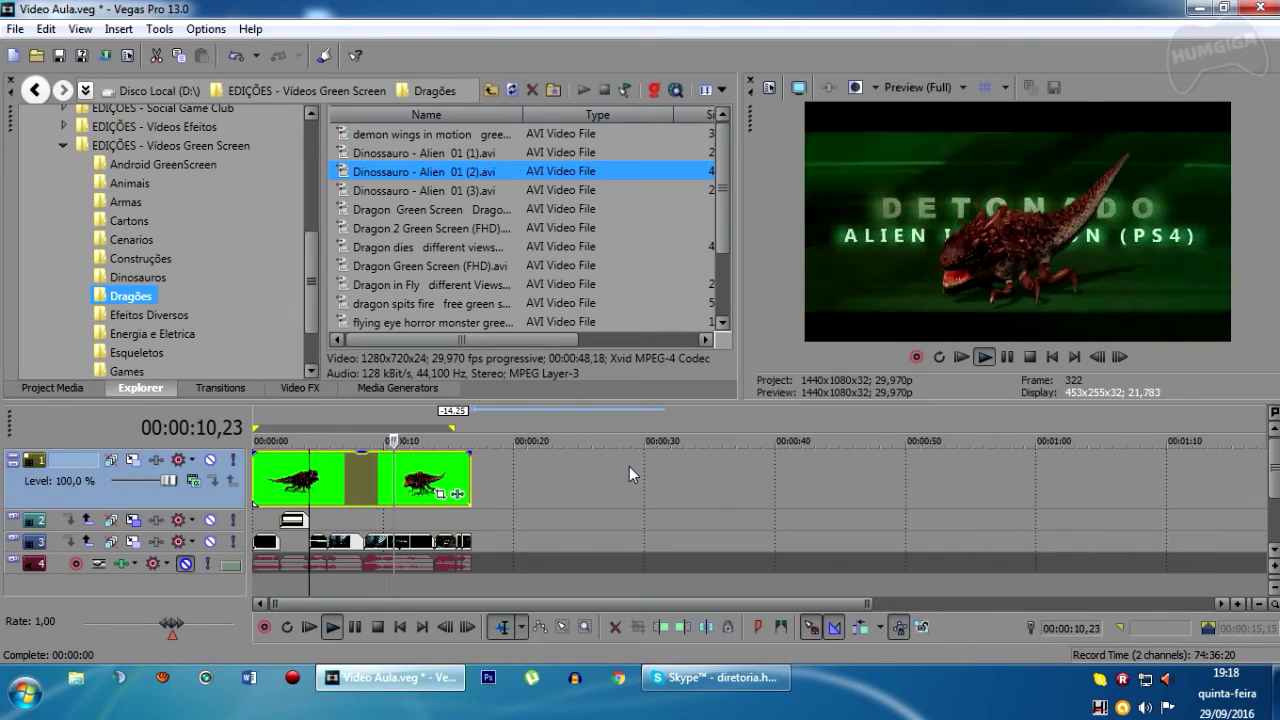
Stop playback, open Track Motion for the dinosaur track and set its width to 550.
key("Return")
left_click(327, 484)
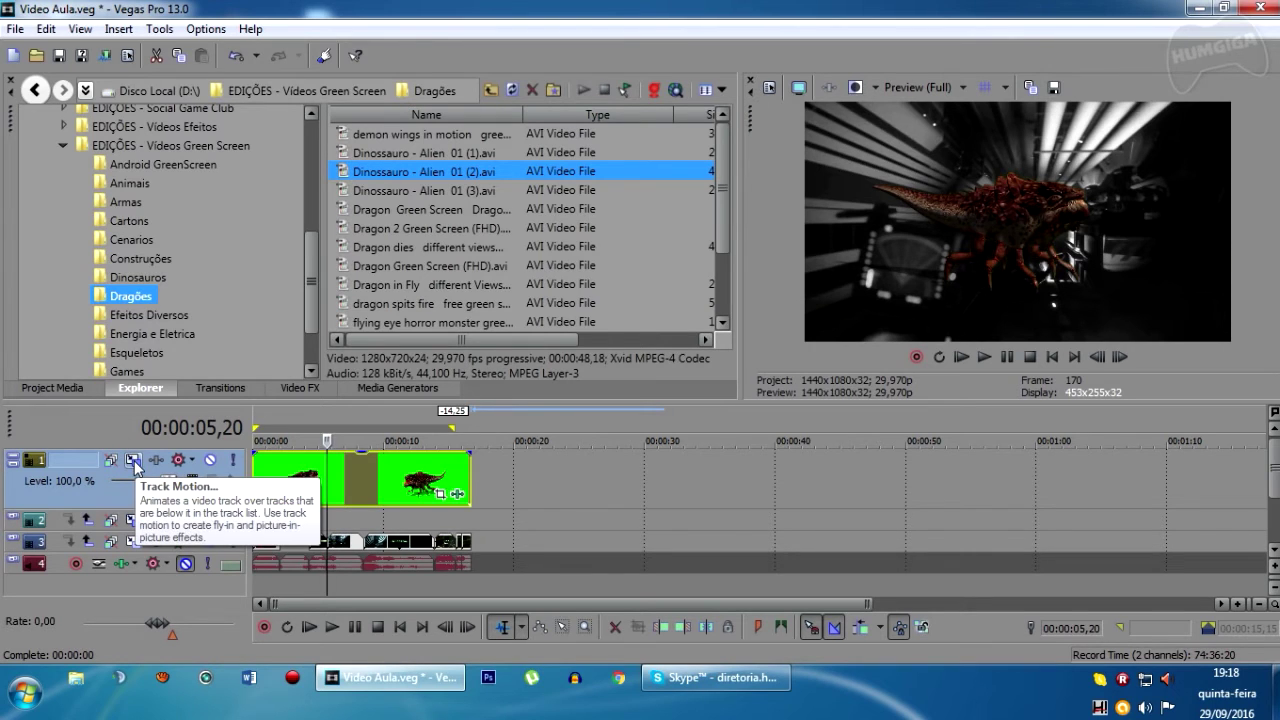
left_click(133, 461)
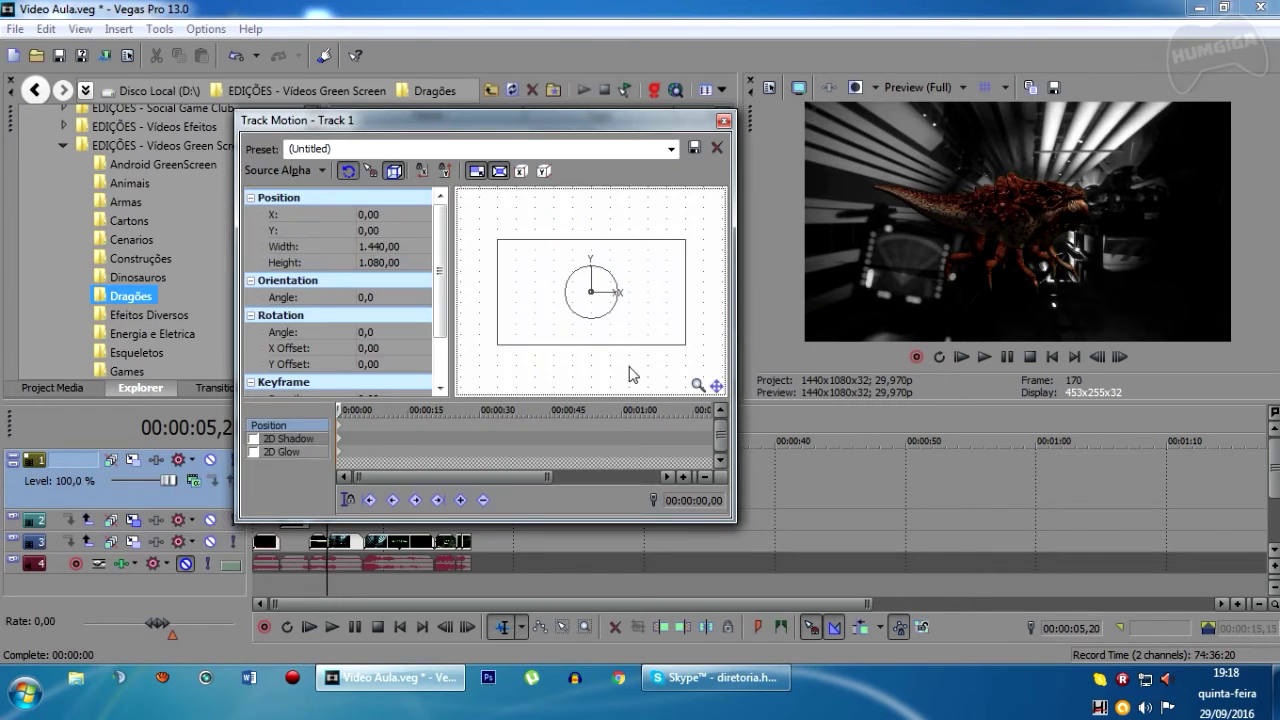
left_click(390, 245)
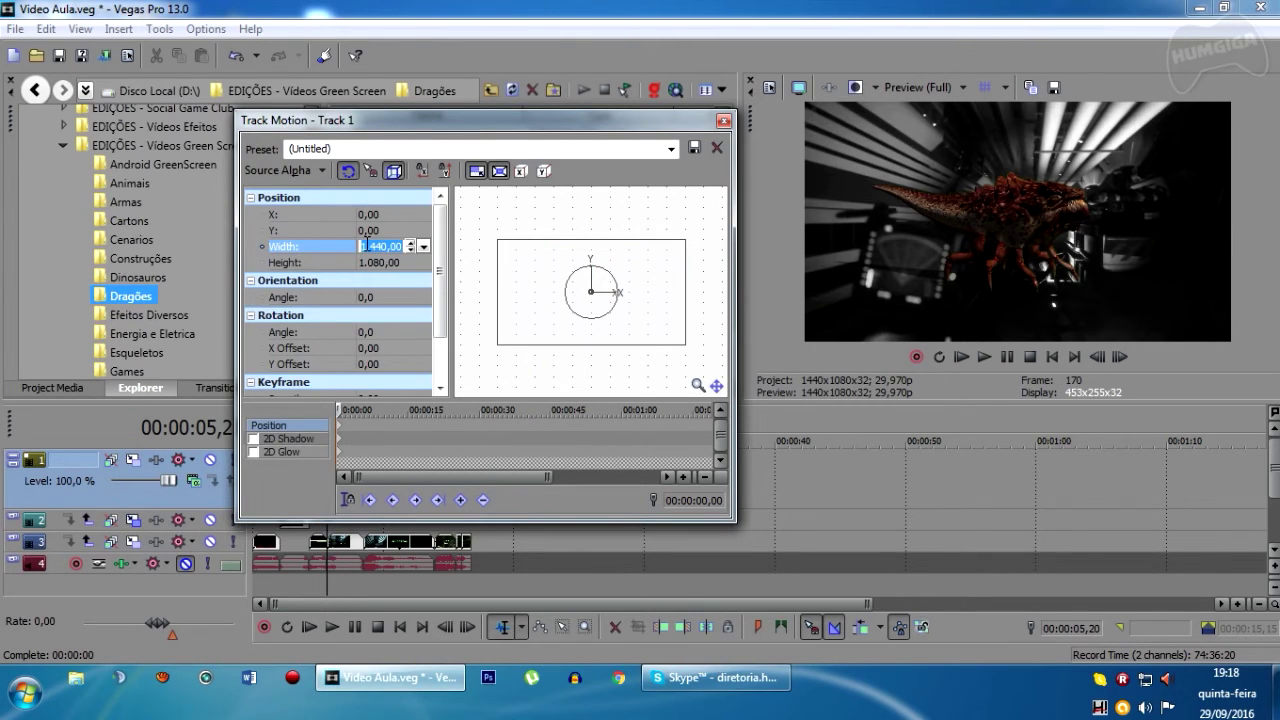
type("550")
key("Return")
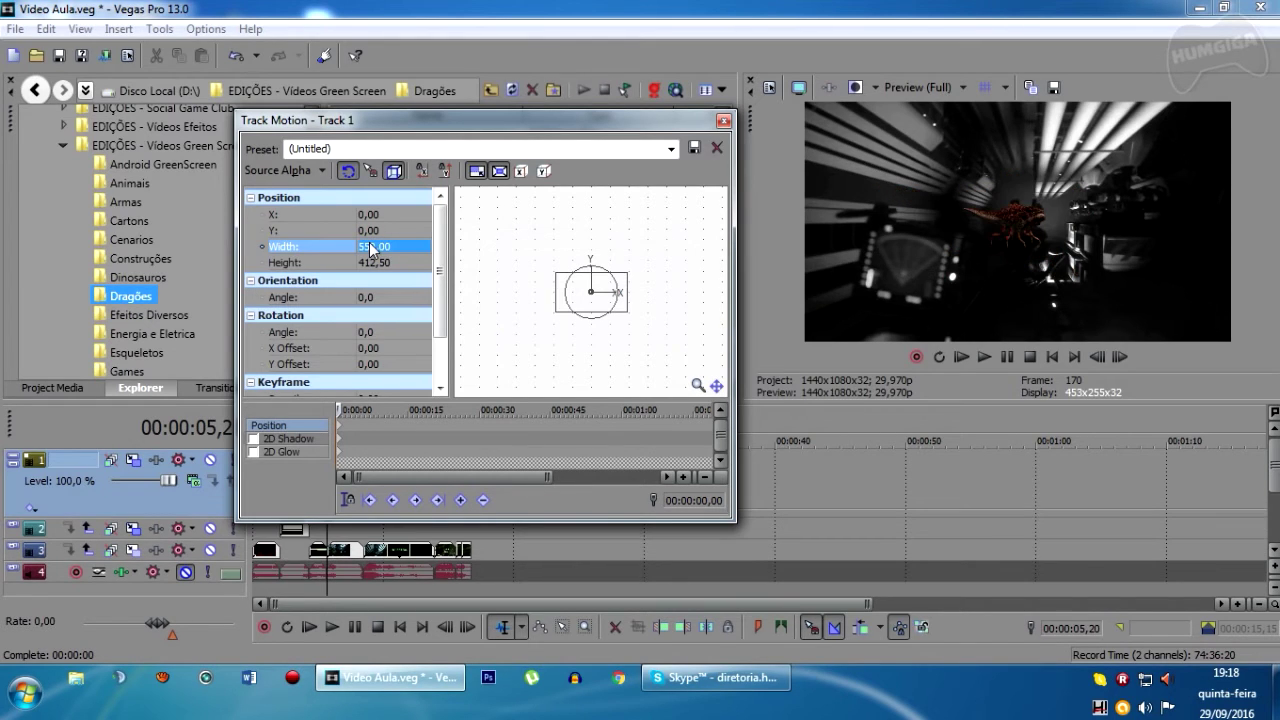
Restore the motion box, then set its width to 550 with Lock Aspect Ratio and Scale About Center turned off.
left_click(476, 171)
right_click(504, 257)
left_click(531, 296)
left_click(498, 171)
left_click(392, 247)
type("5")
key("Return")
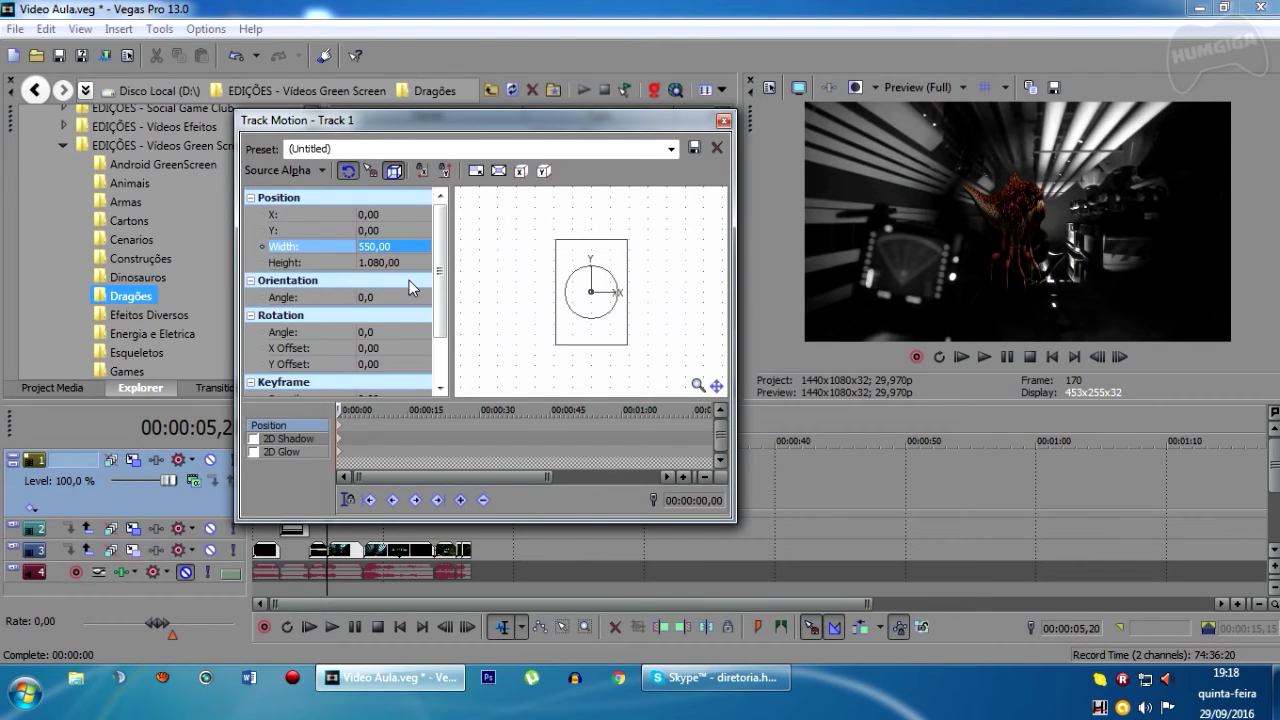
Restore the motion box and re-enable Lock Aspect Ratio and Scale About Center.
right_click(519, 238)
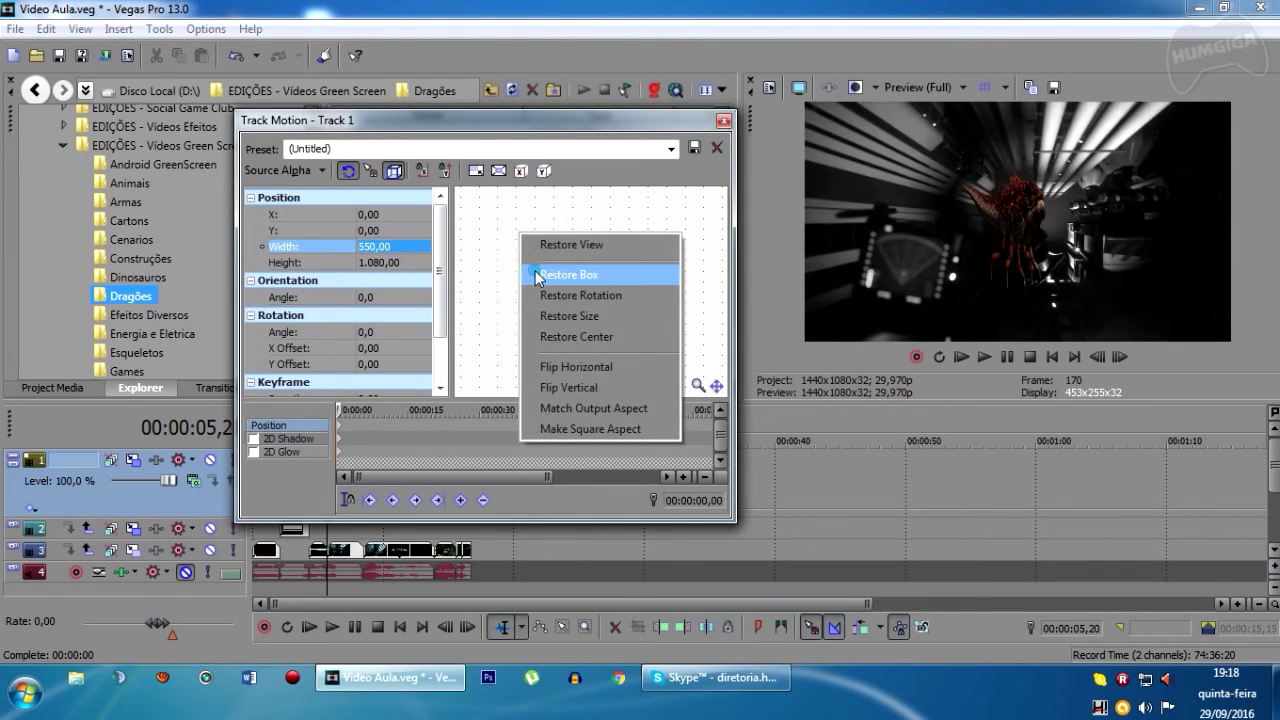
left_click(536, 272)
left_click(475, 170)
left_click(498, 170)
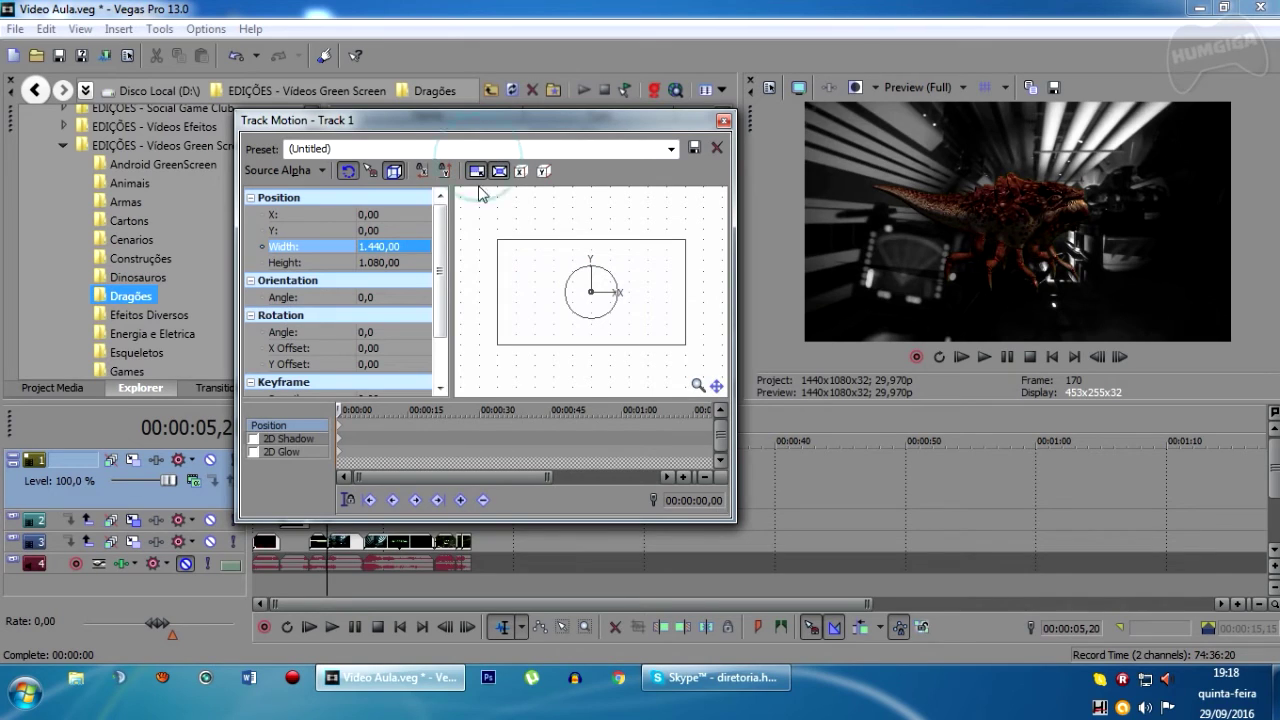
Set the dinosaur track's width to 550 with proportional scaling and move the dinosaur to the lower-left corner of the frame.
left_click(408, 247)
type("550")
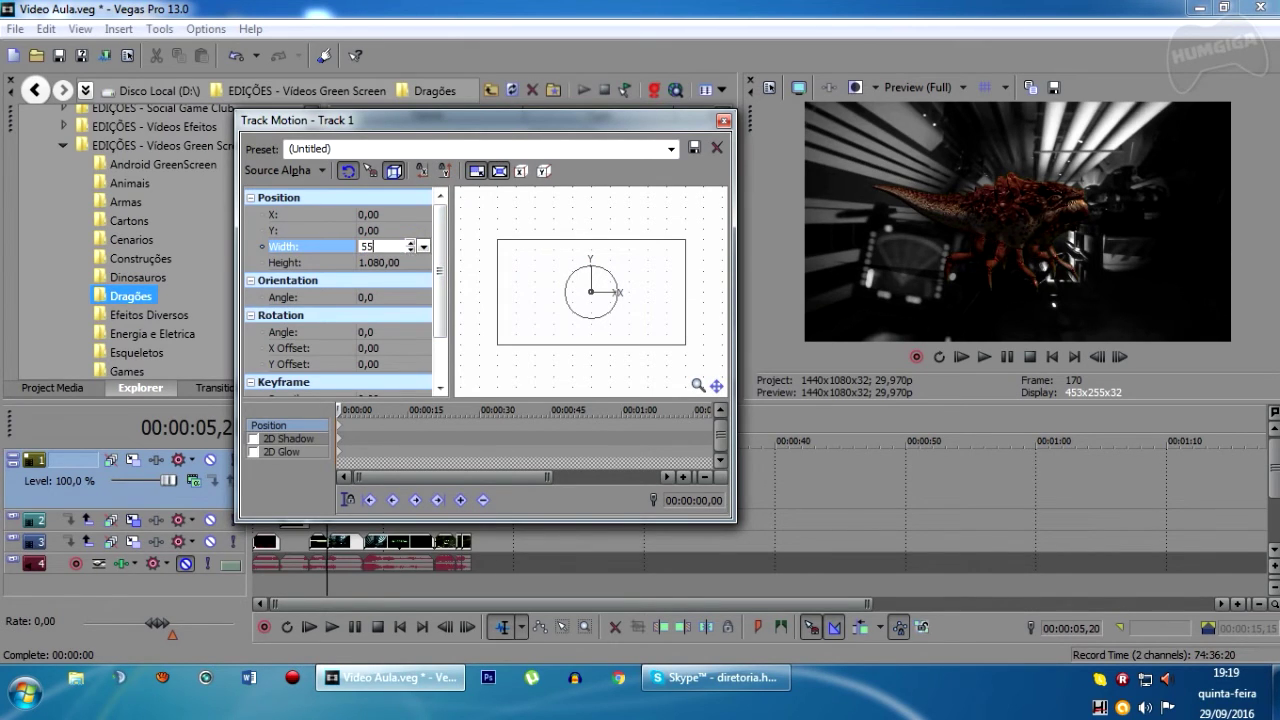
key("Return")
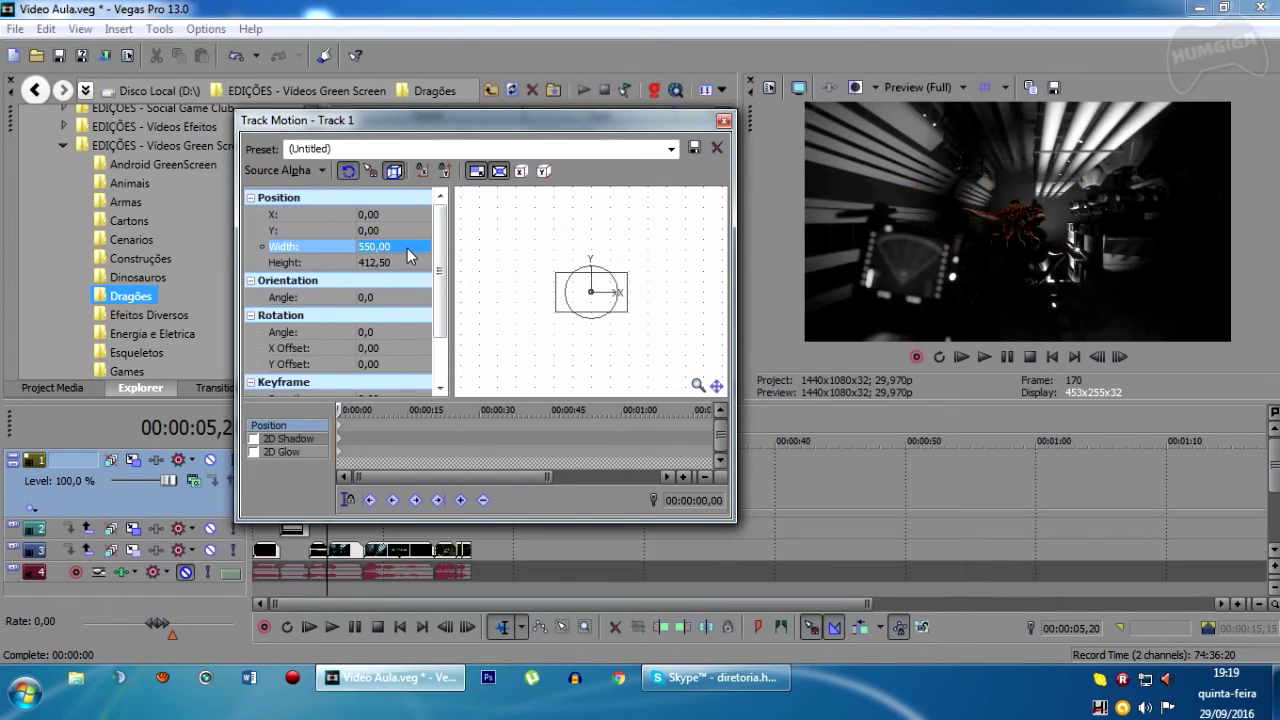
left_click(575, 300)
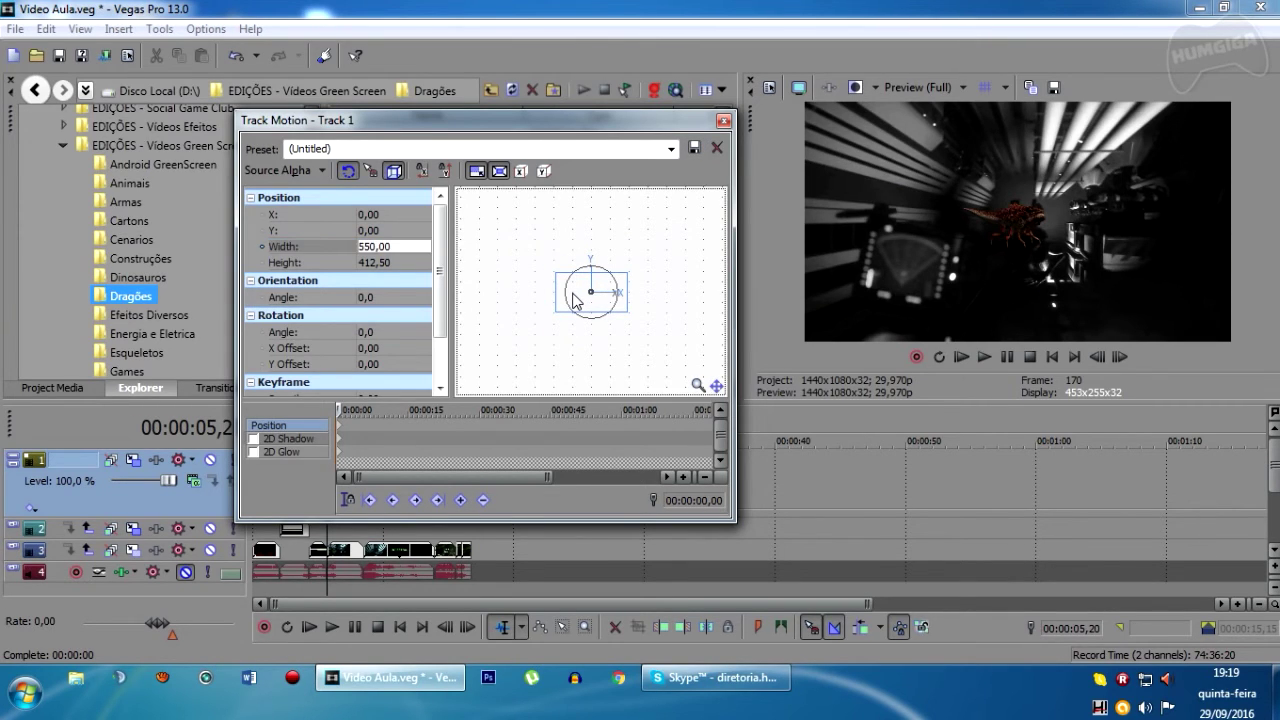
mouse_move(575, 300)
left_mouse_down()
mouse_move(541, 300)
mouse_move(575, 300)
left_mouse_up()
left_click(723, 120)
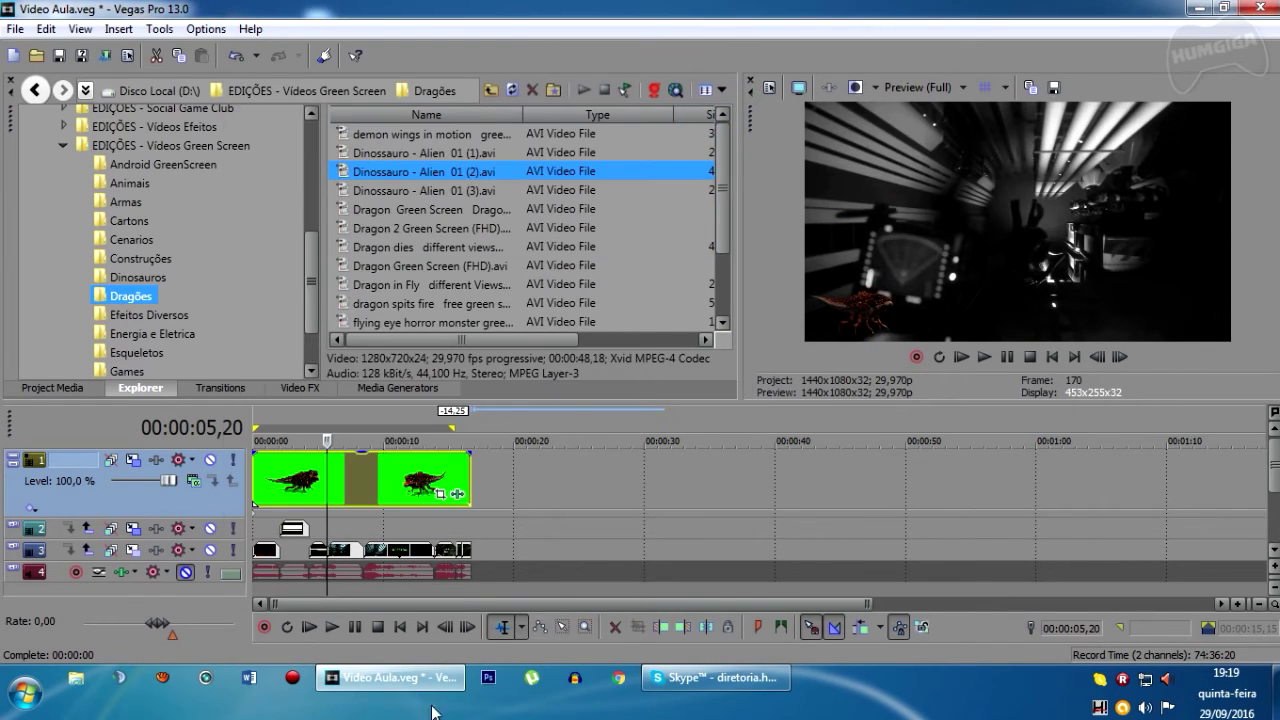
Play the composite from the beginning to check the resized dinosaur in the corner.
left_click(401, 627)
key("space")
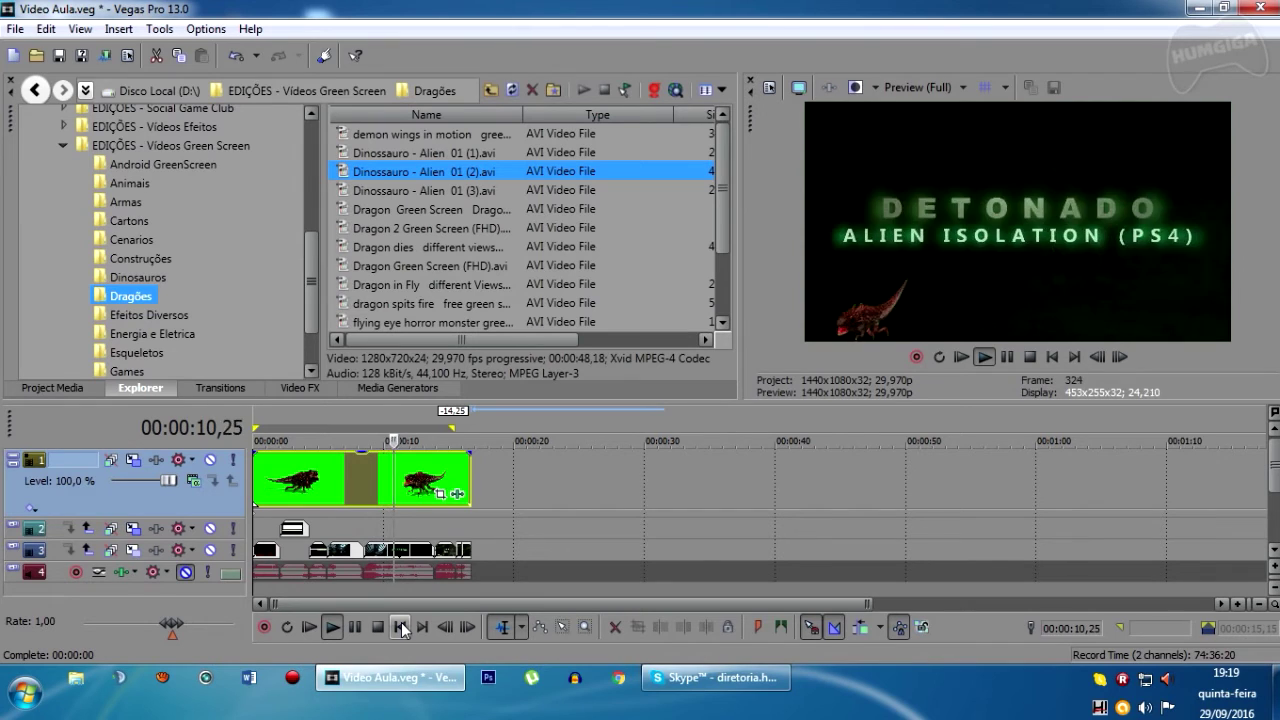
left_click(405, 626)
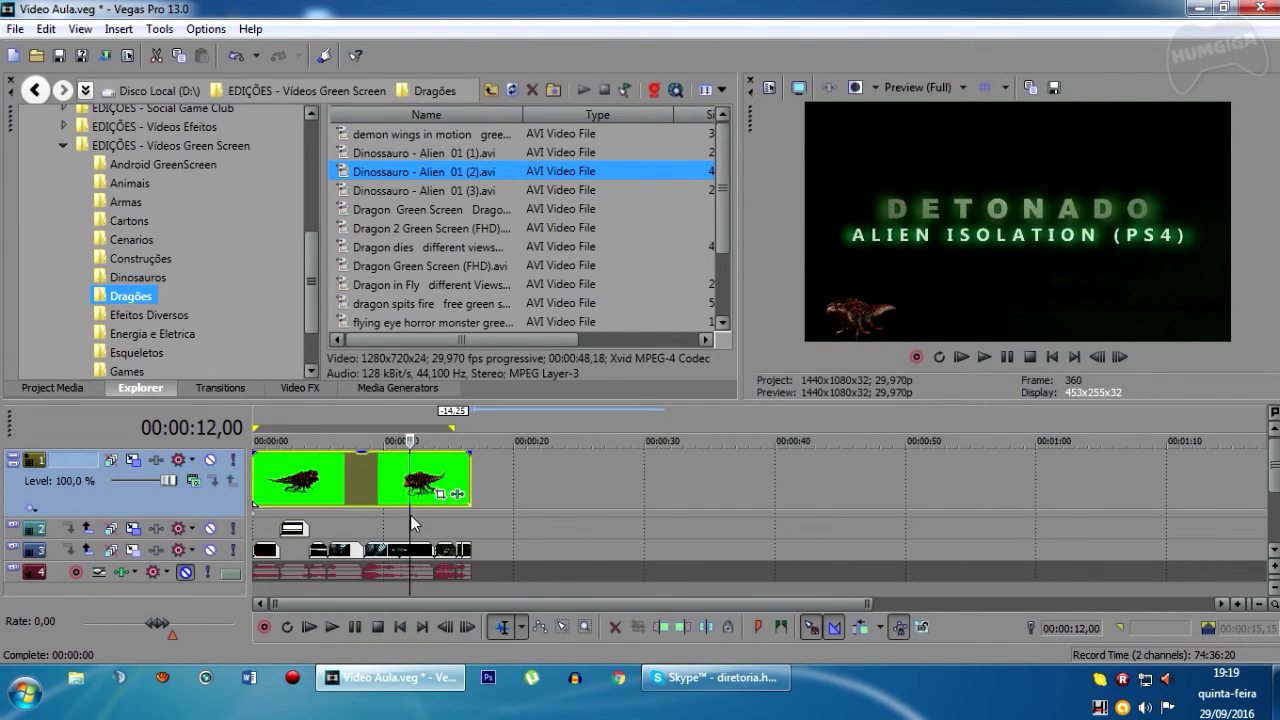
Add the Sony Black and White effect to the dinosaur clip after its Chroma Keyer.
left_click(457, 495)
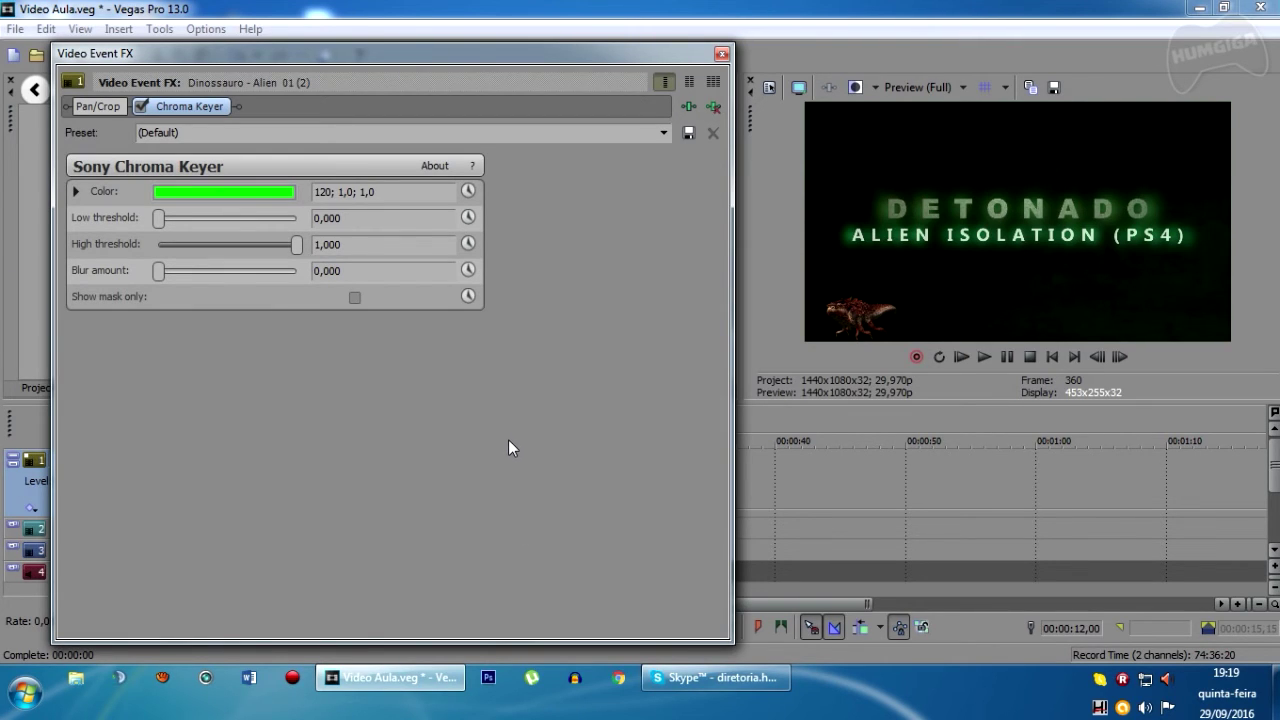
left_click(686, 106)
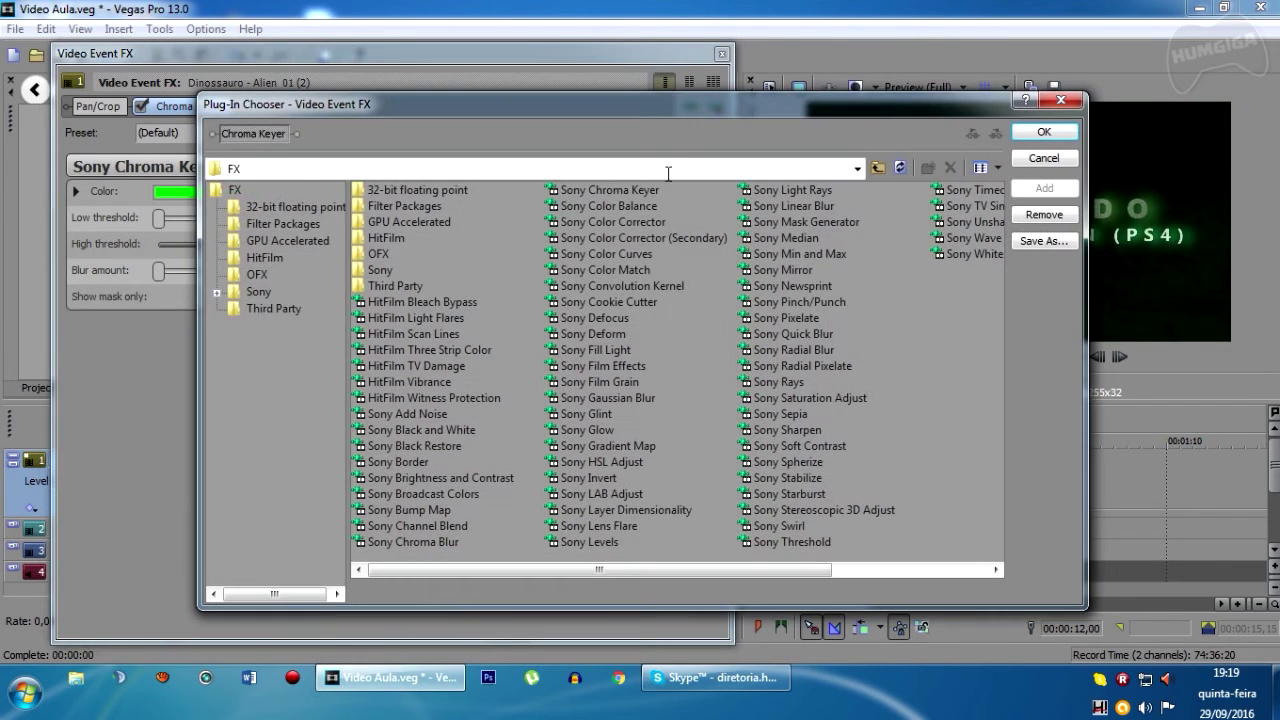
double_click(414, 429)
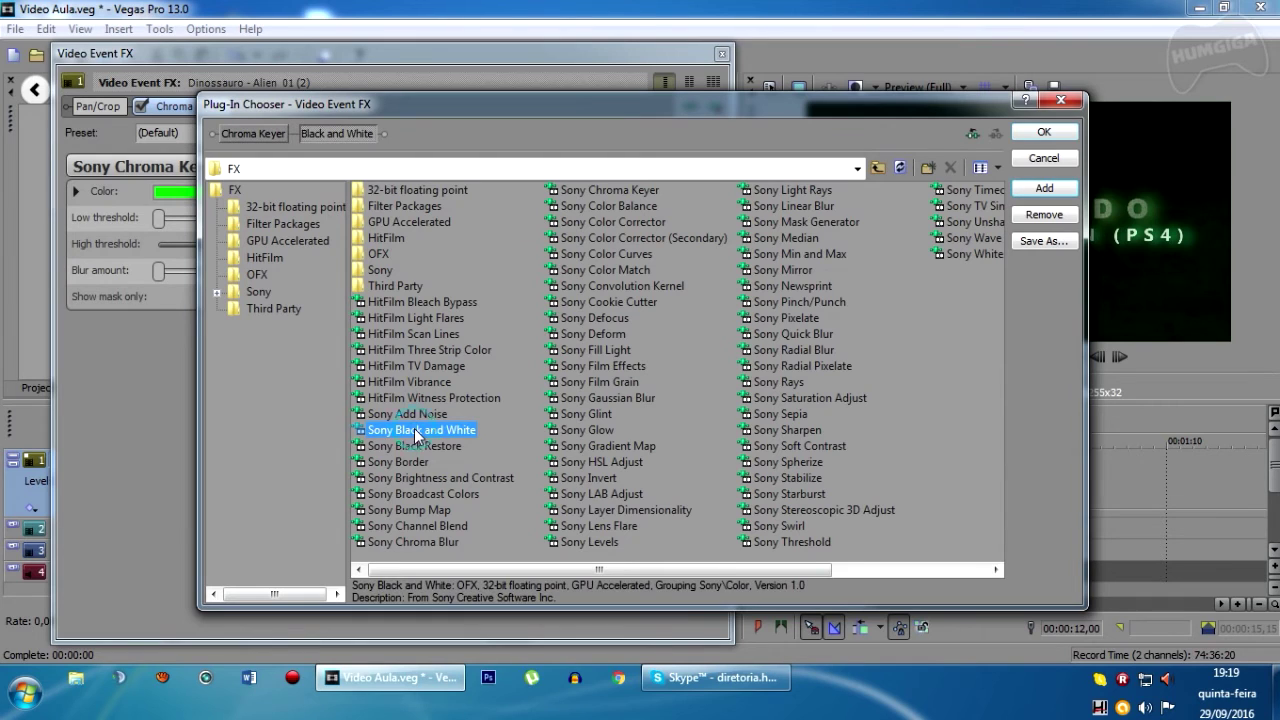
left_click(1043, 132)
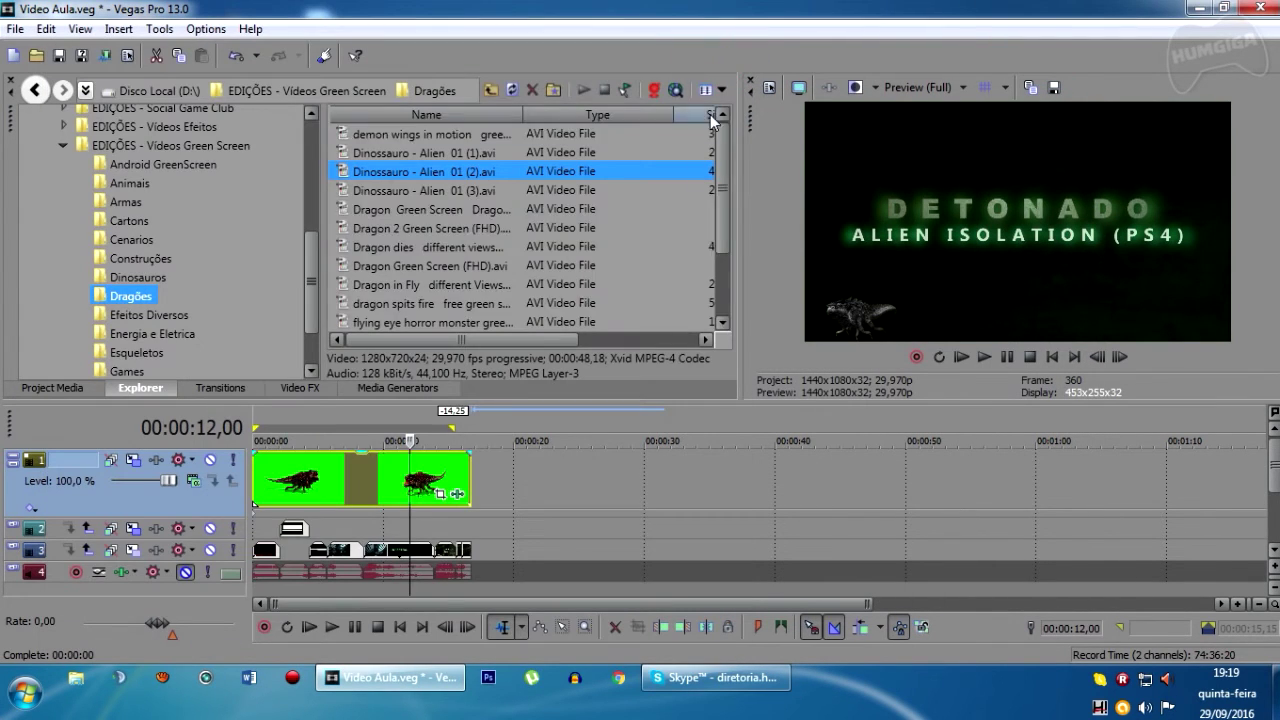
left_click(721, 56)
Play the composite from about 00:00:05,20 to check the black-and-white dinosaur.
left_click(326, 474)
key("space")
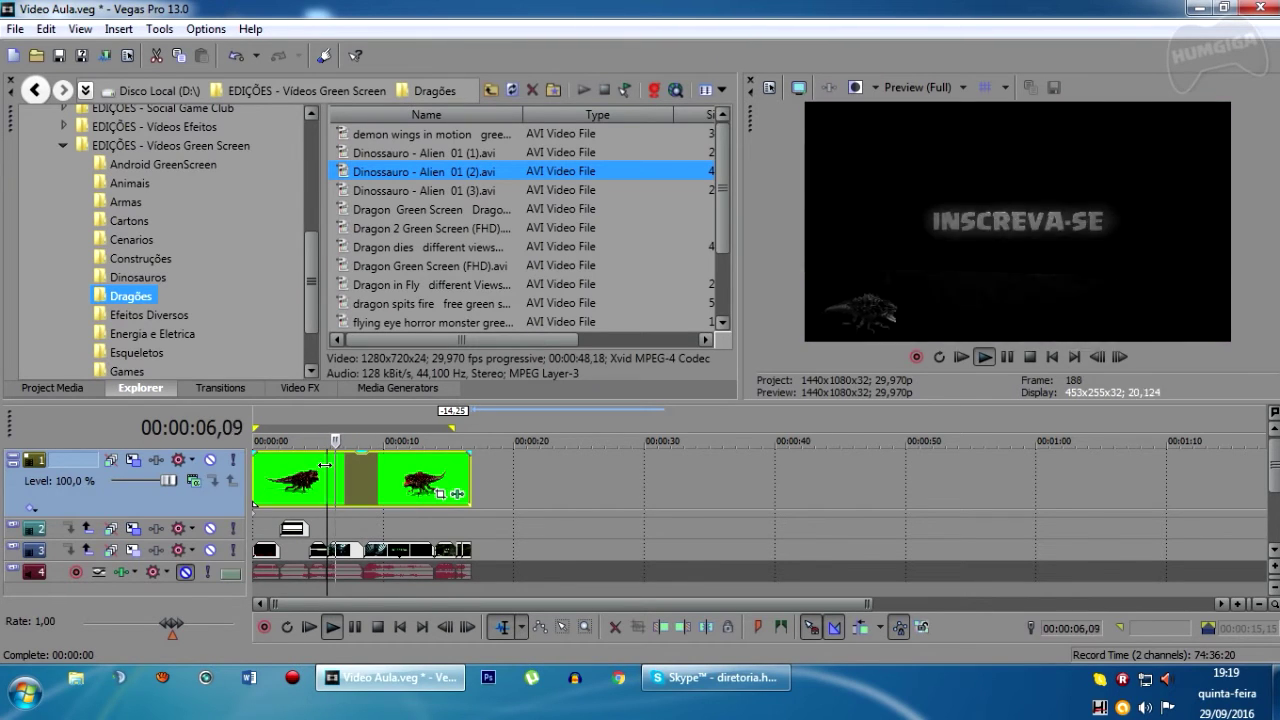
key("space")
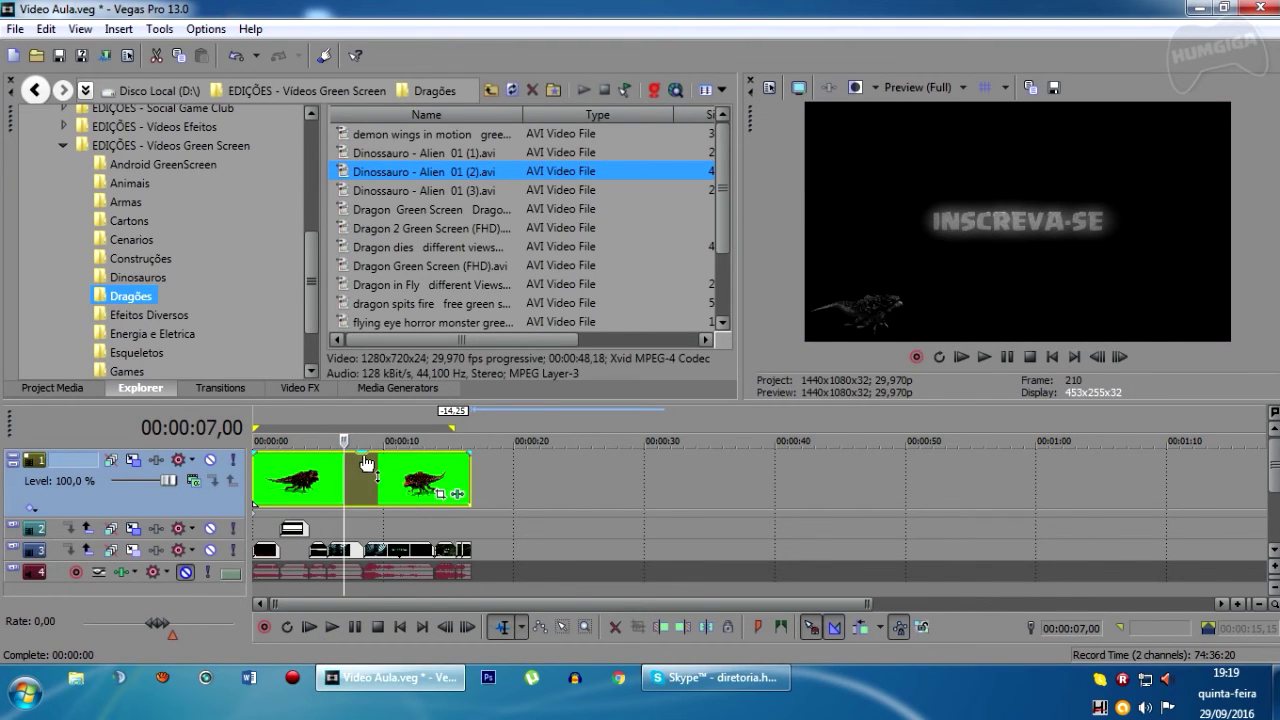
Lower the dinosaur clip's opacity to almost fully transparent.
scroll(468, 488, "up", 2)
scroll(468, 488, "up", 1)
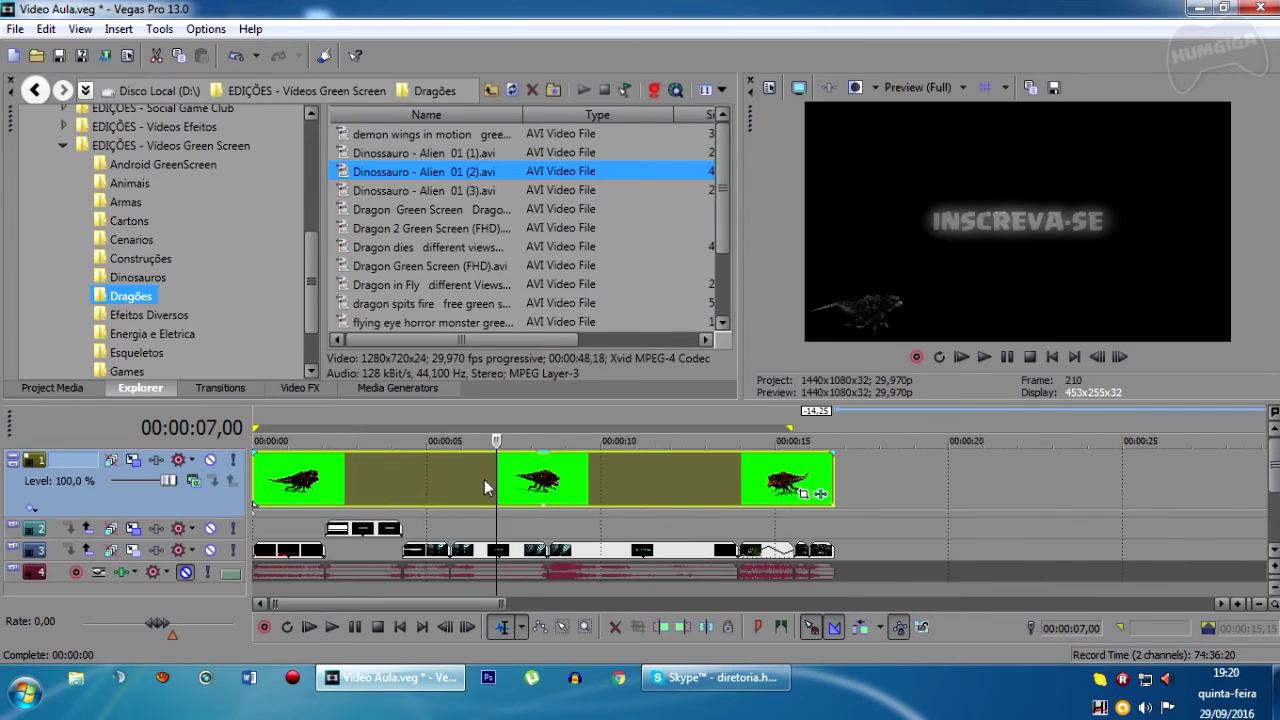
left_click(546, 459)
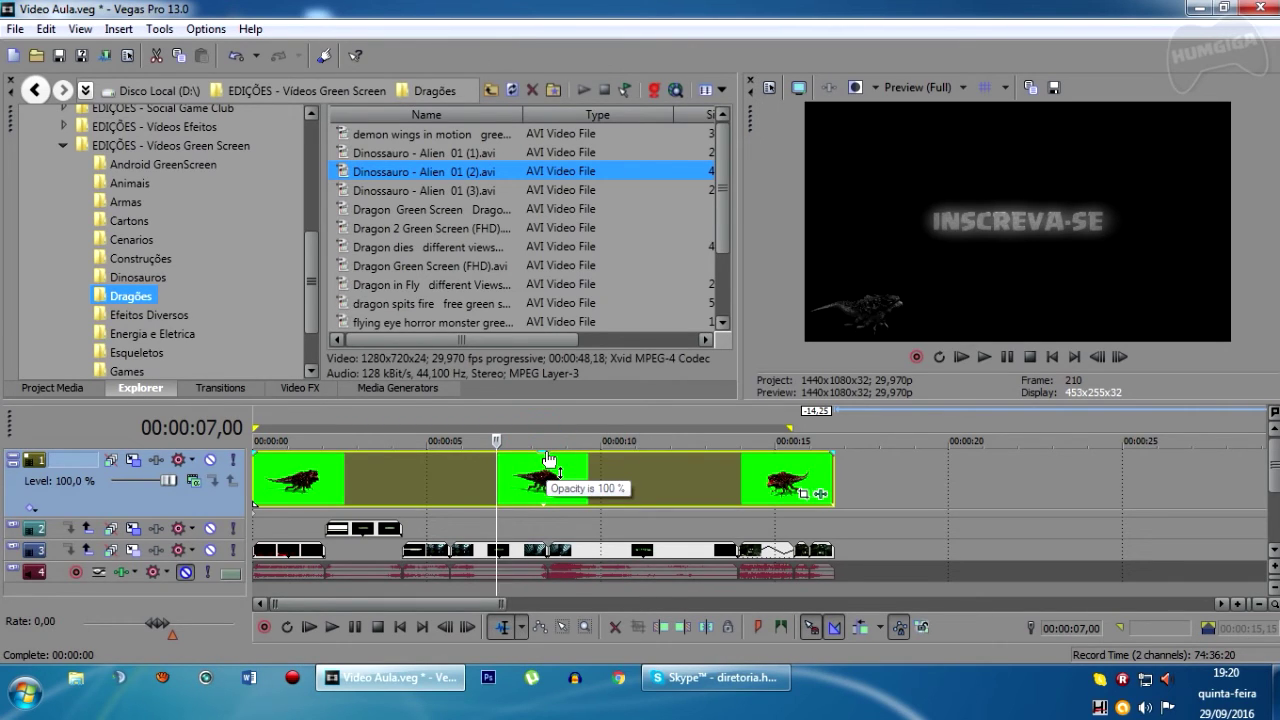
left_click_drag(548, 459, 537, 504)
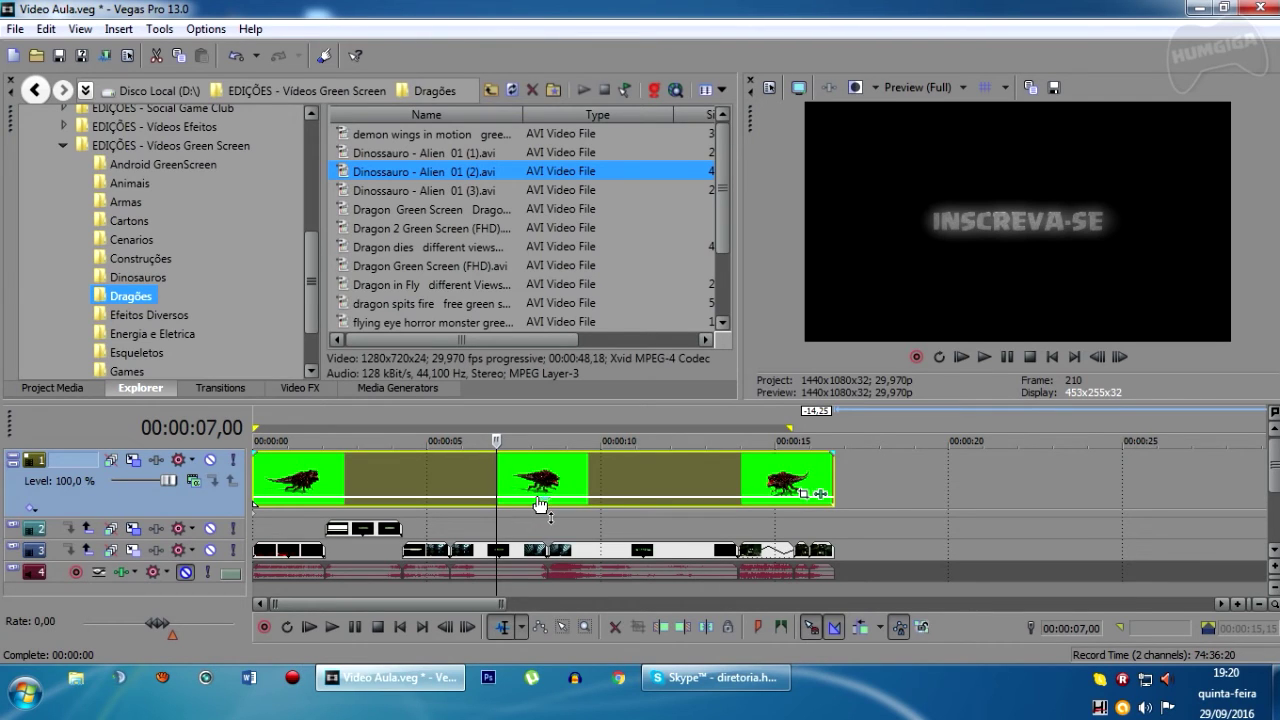
Play the composite from about 00:00:02,20 and minimize the dinosaur's track.
left_click(346, 491)
key("space")
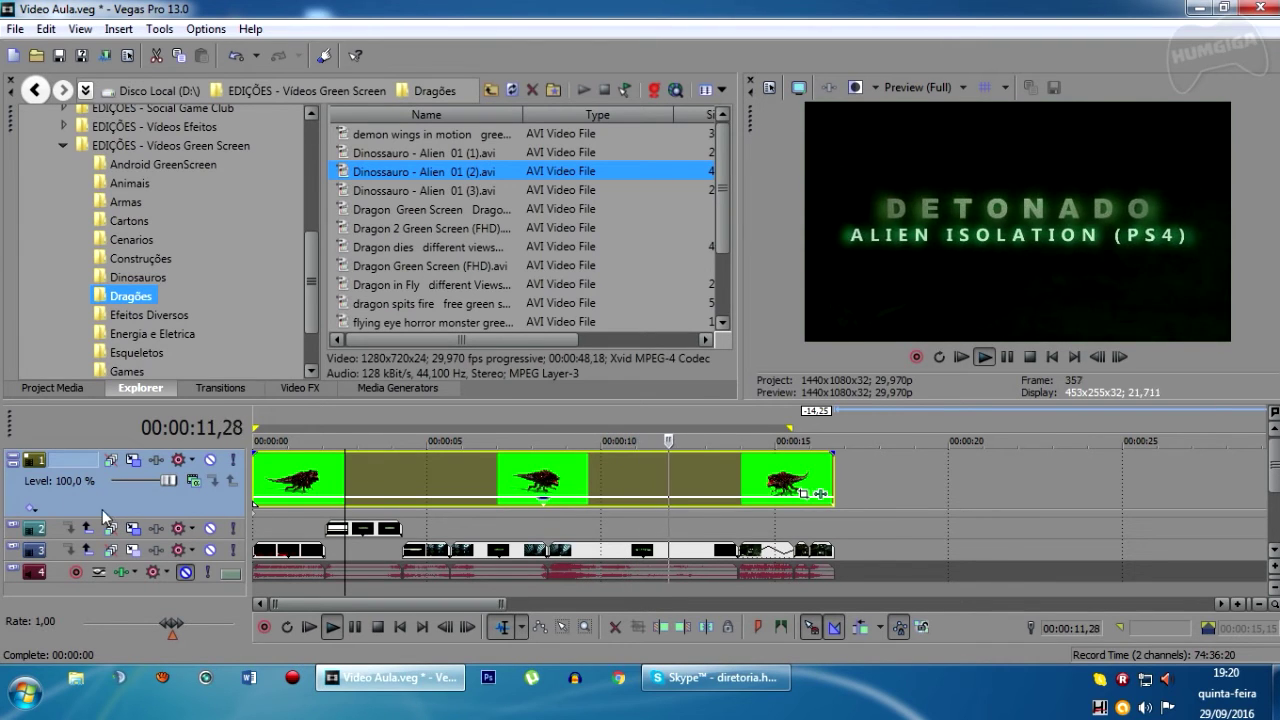
left_click(15, 461)
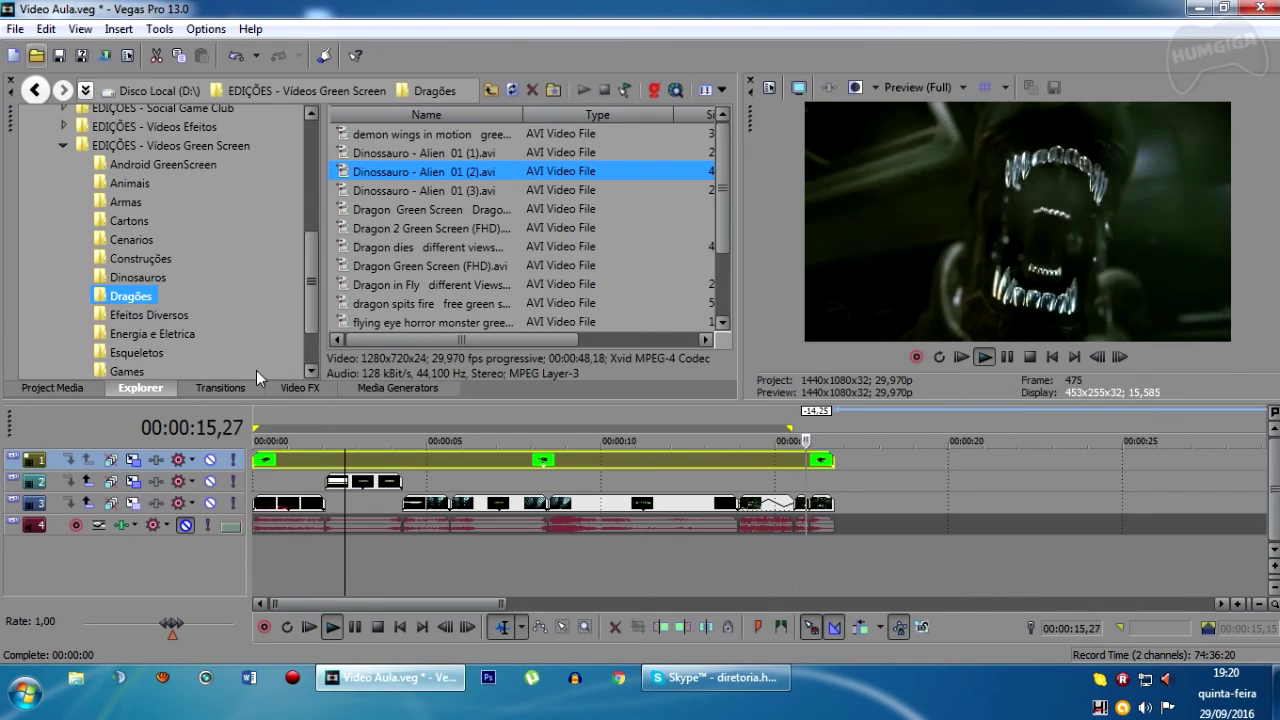
key("Return")
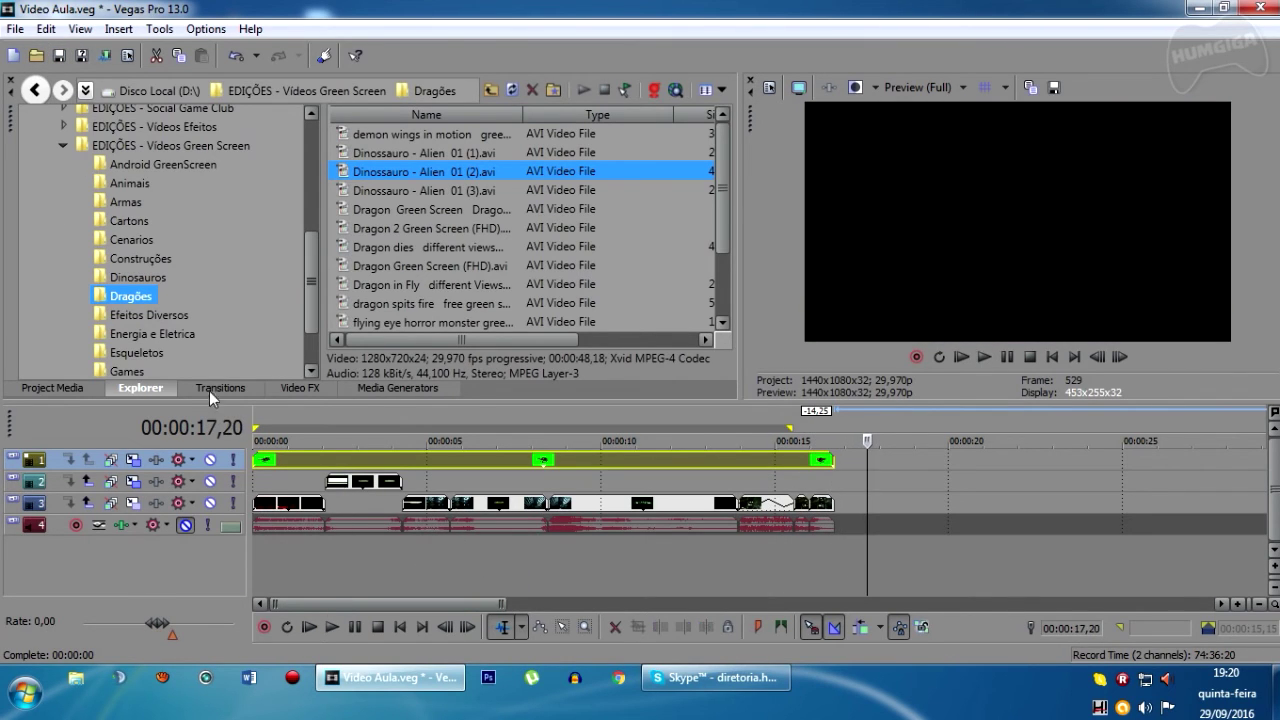
Save the project and render the loop region to D:\ as Video Aula.mp4 using the Internet HD 720p template.
left_click(59, 56)
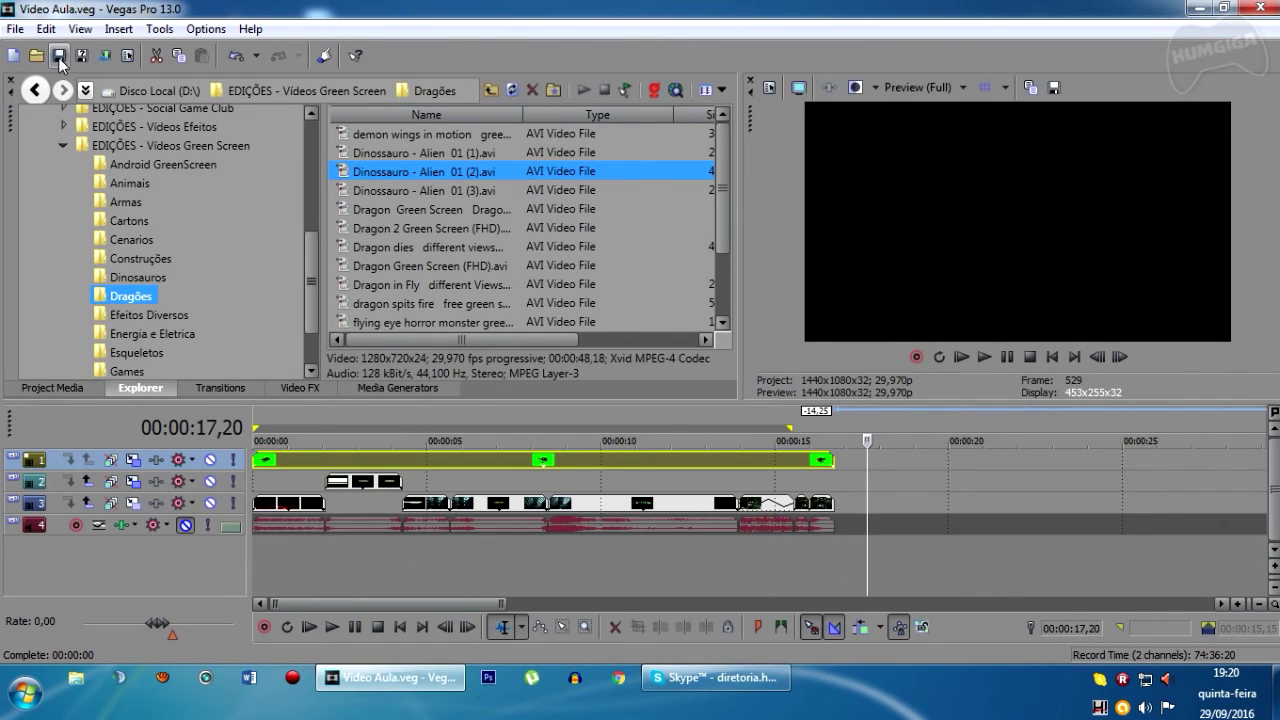
left_click(16, 29)
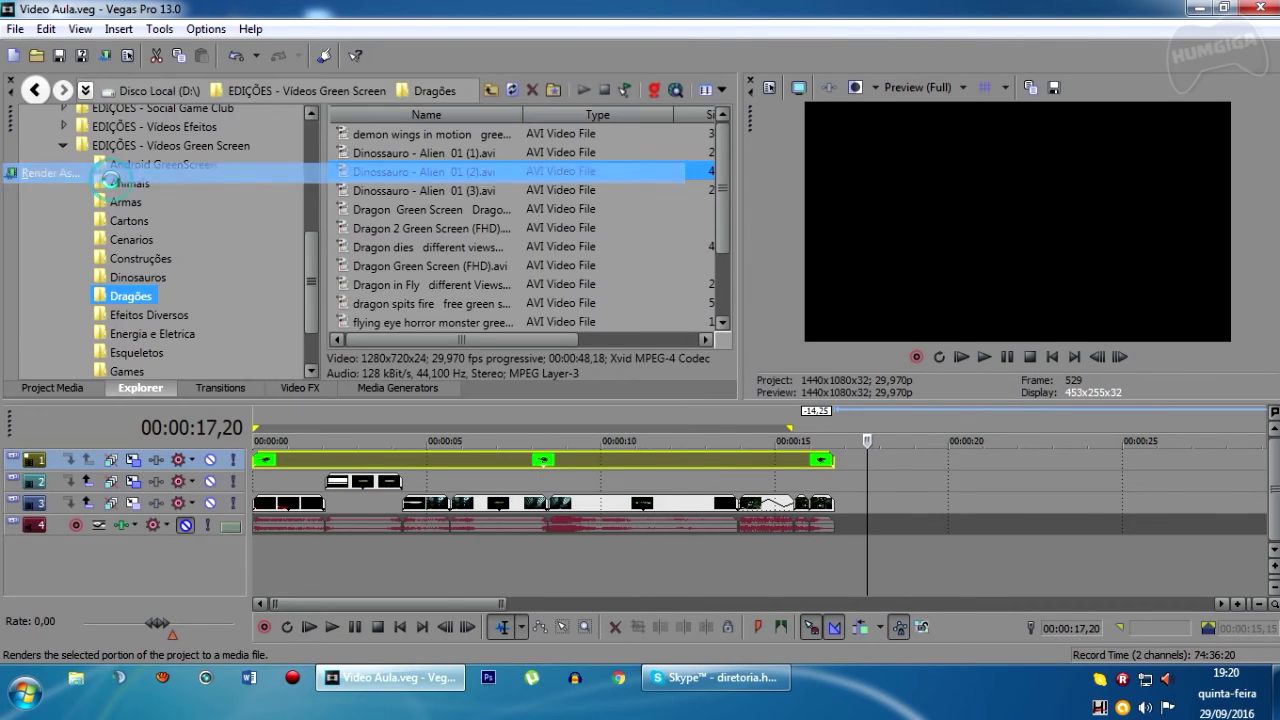
left_click(50, 173)
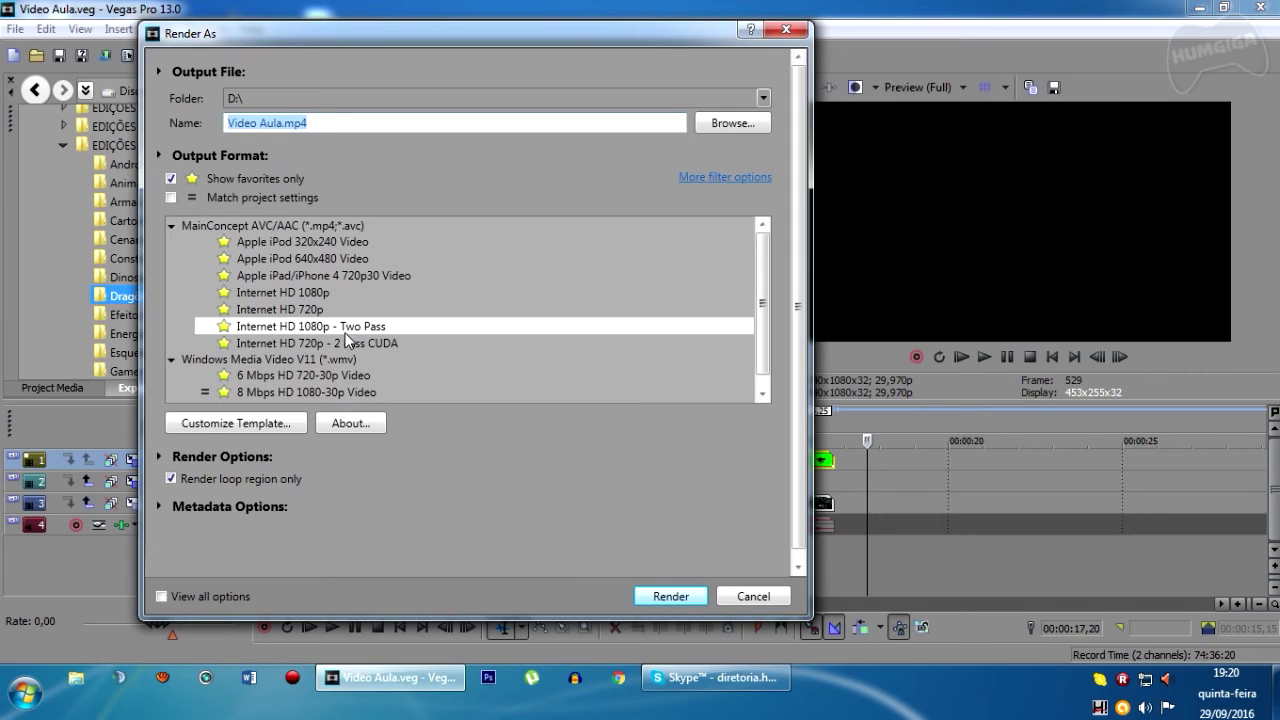
left_click(258, 310)
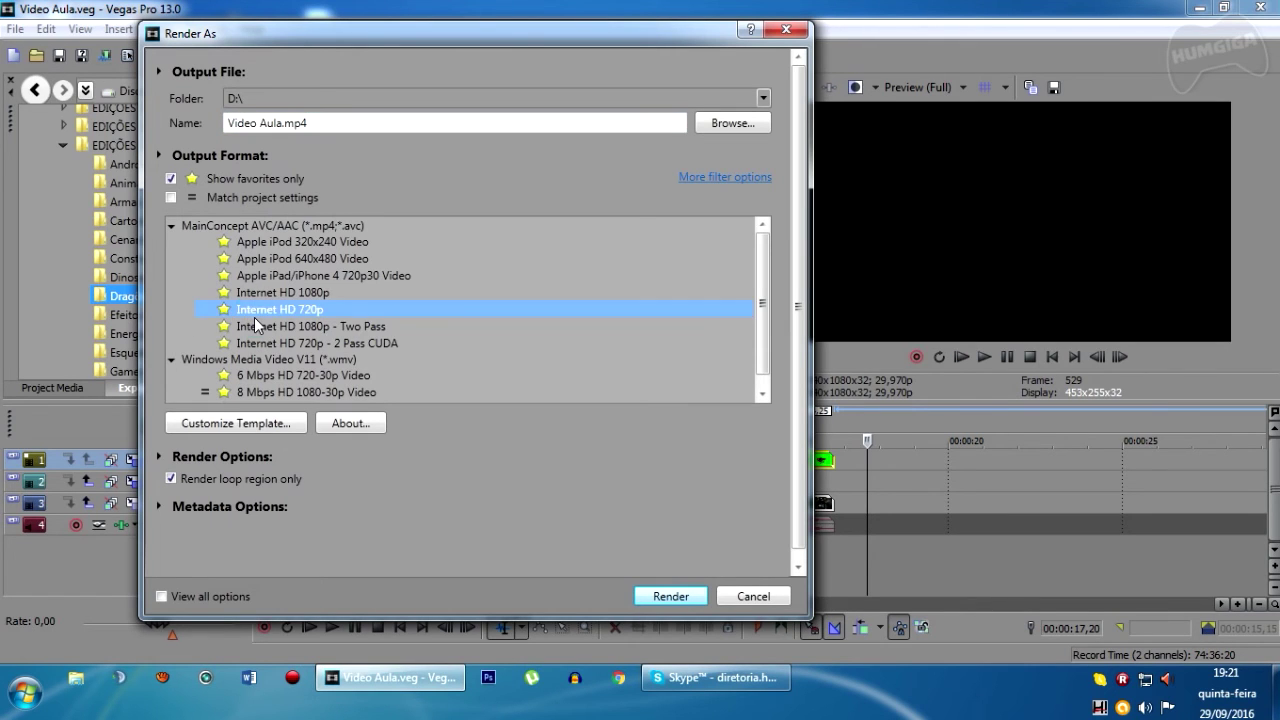
left_click(670, 596)
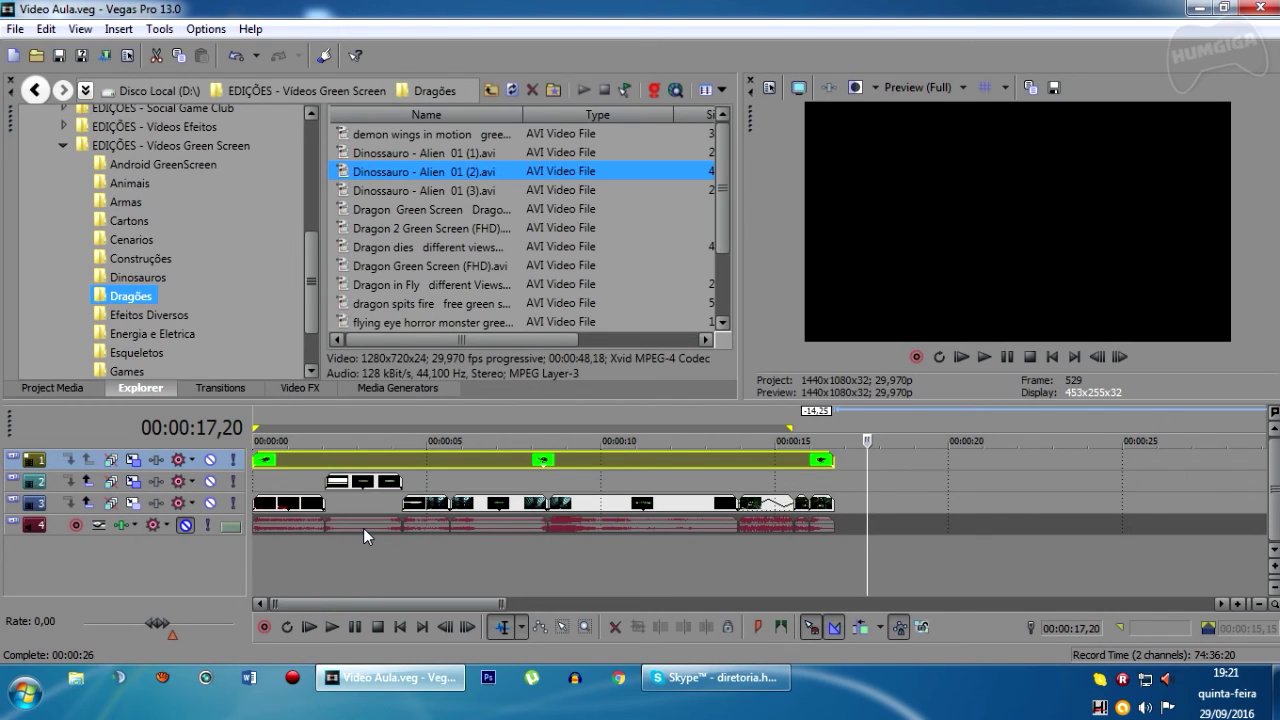
Collapse the EDIÇÕES - Vídeos Green Screen folder in the file tree.
left_click(62, 145)
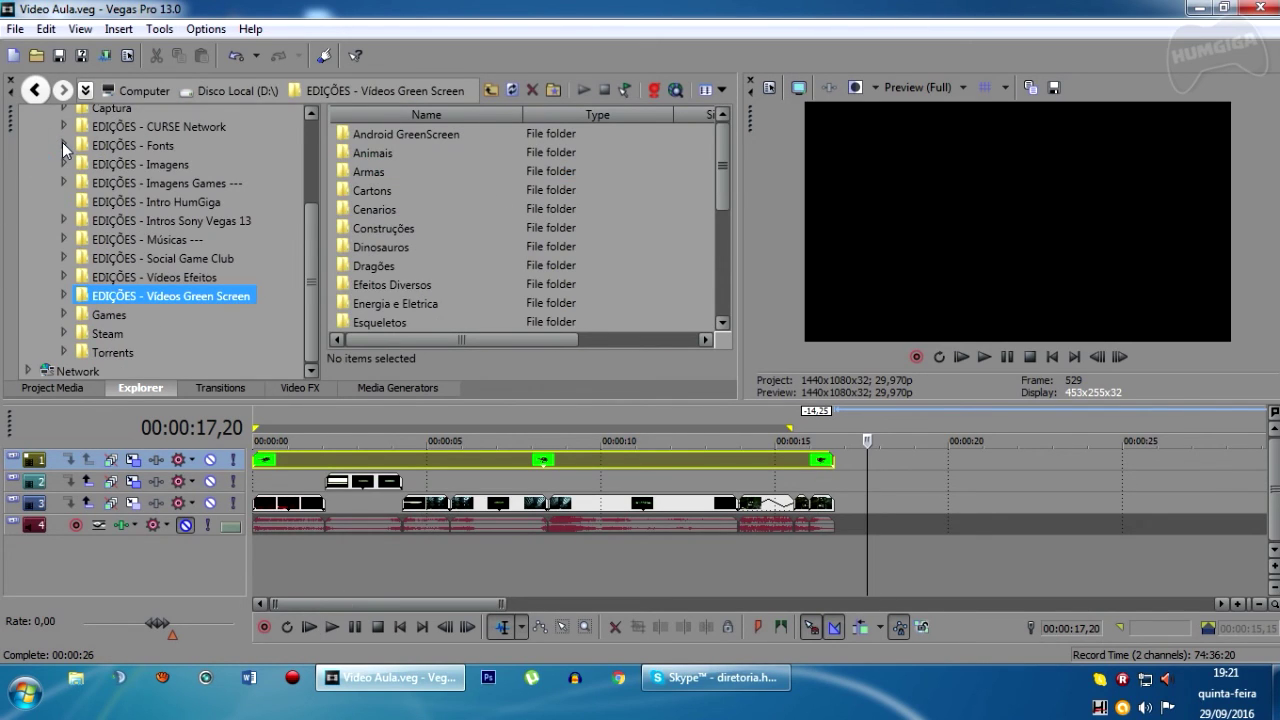